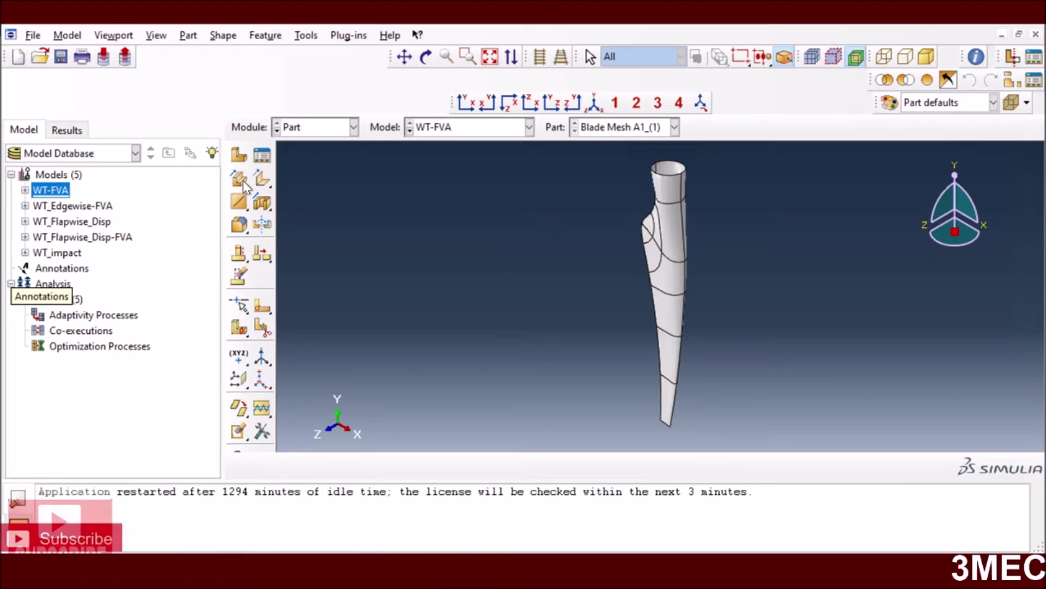
left_click(33, 36)
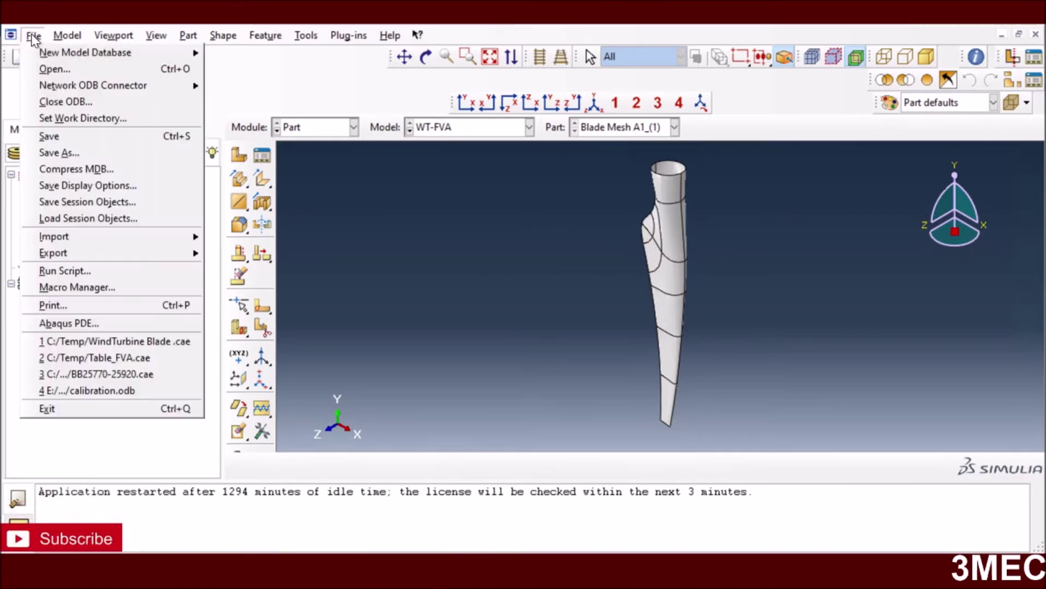
mouse_move(125, 245)
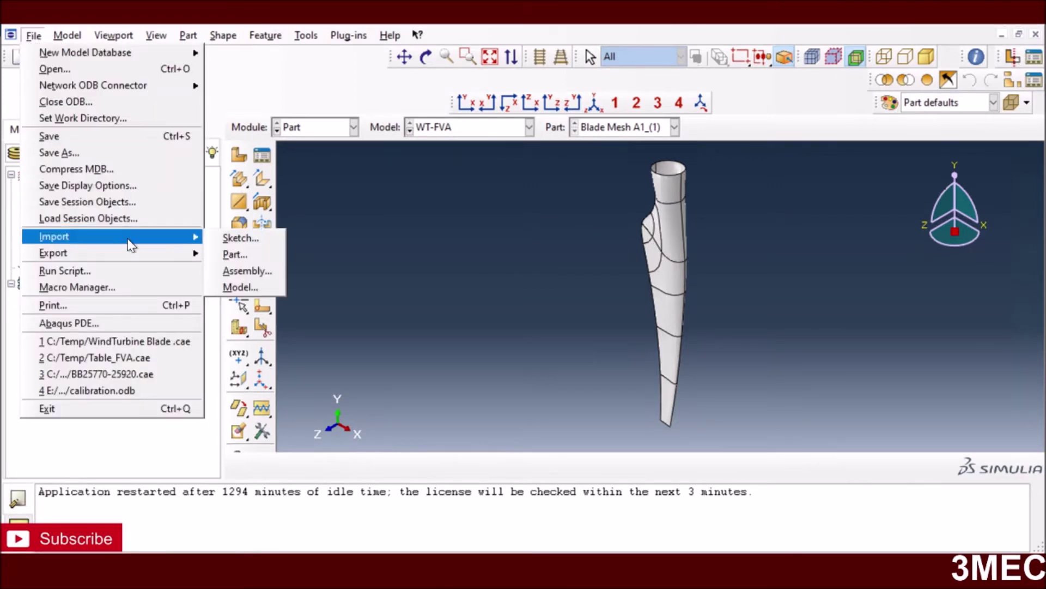
left_click(244, 256)
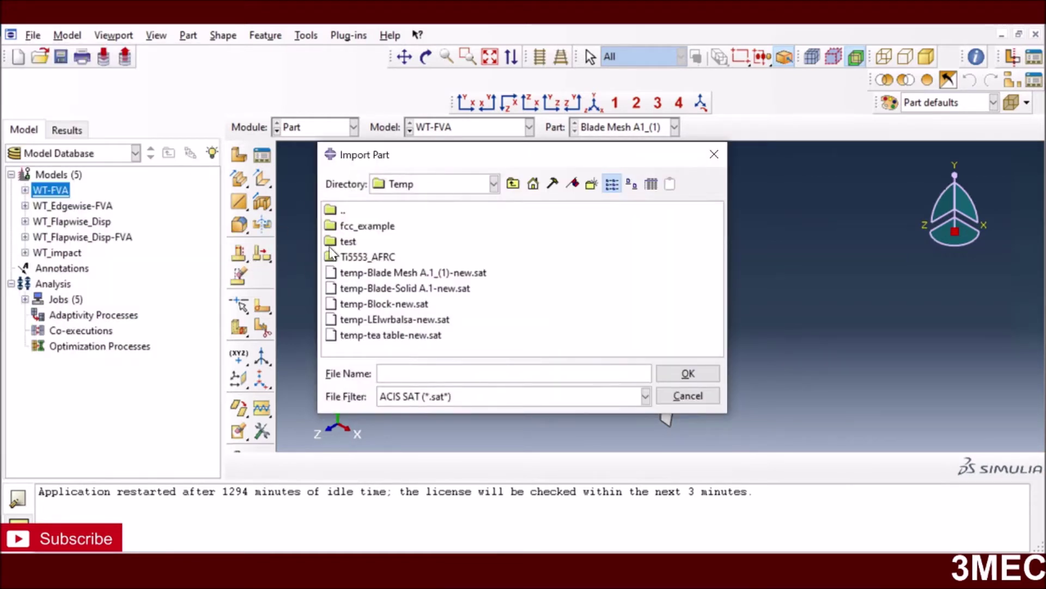
left_click(645, 396)
left_click(457, 457)
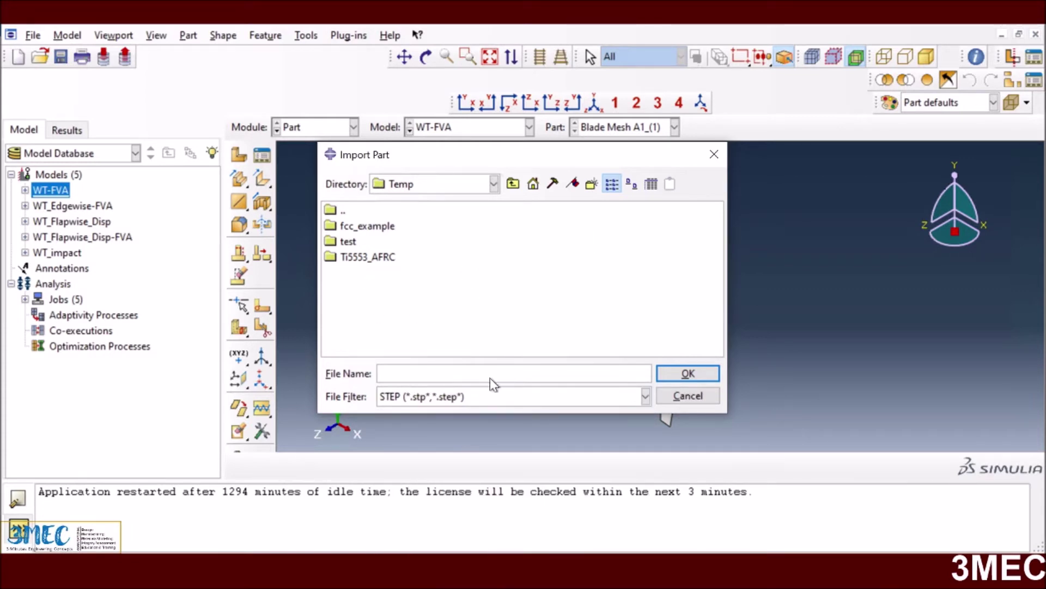
left_click(674, 395)
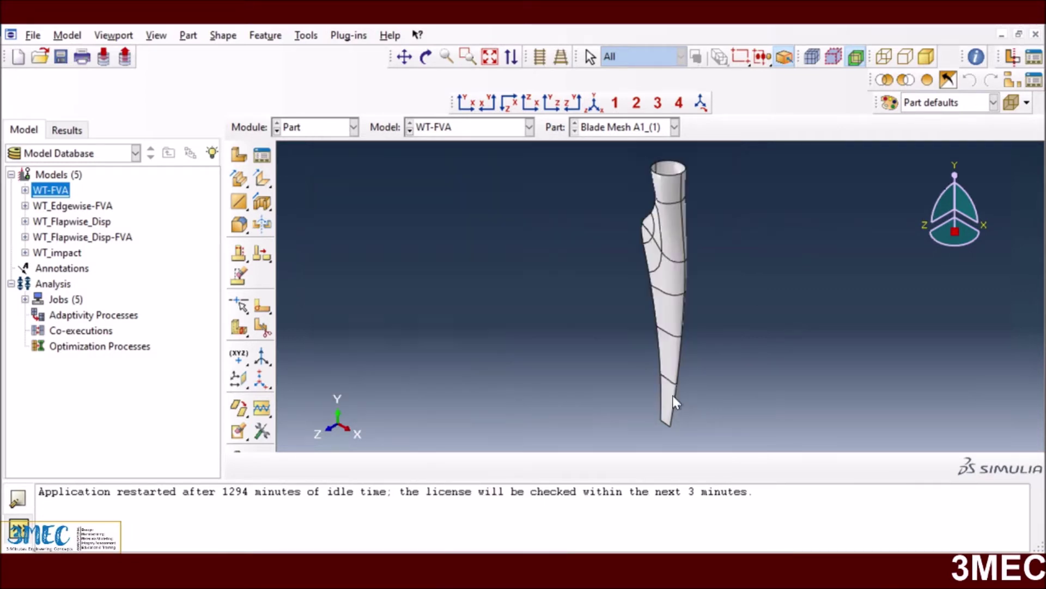
left_click(674, 127)
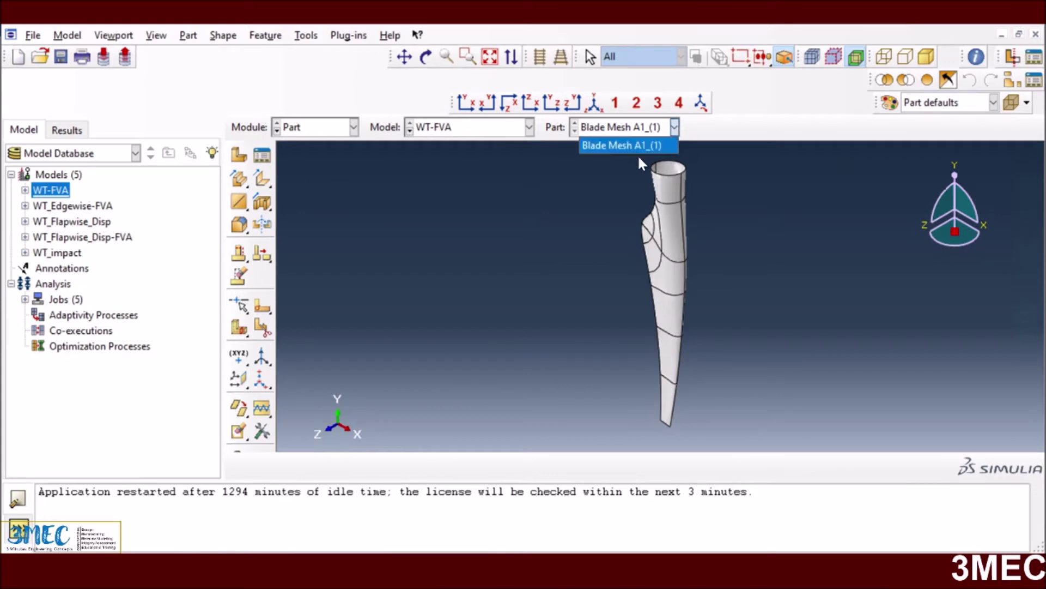
left_click(521, 292)
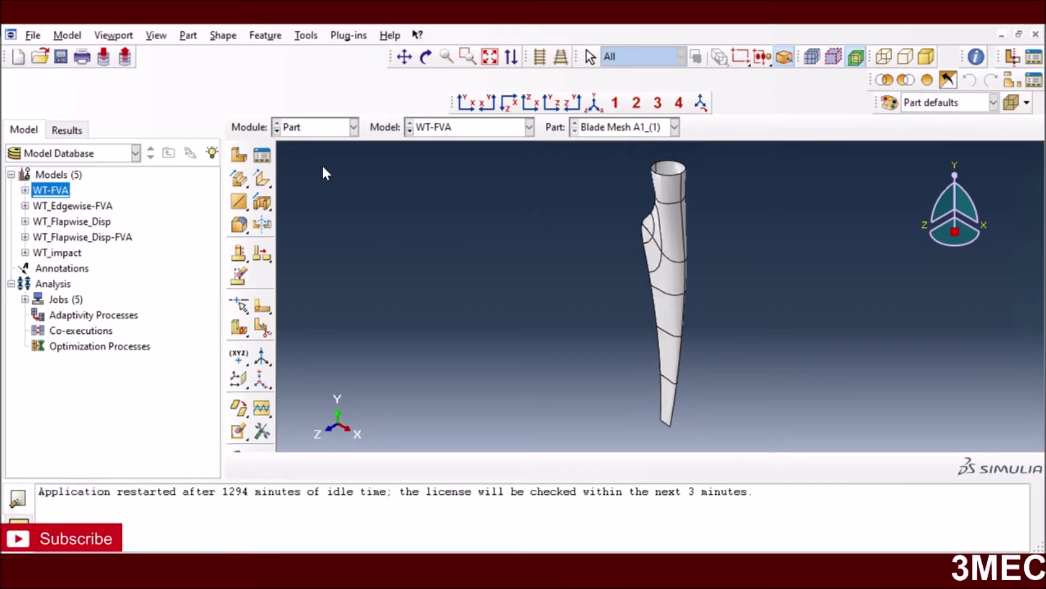
In the Property module, review the density and the elastic engineering constants of Material-1
left_click(318, 131)
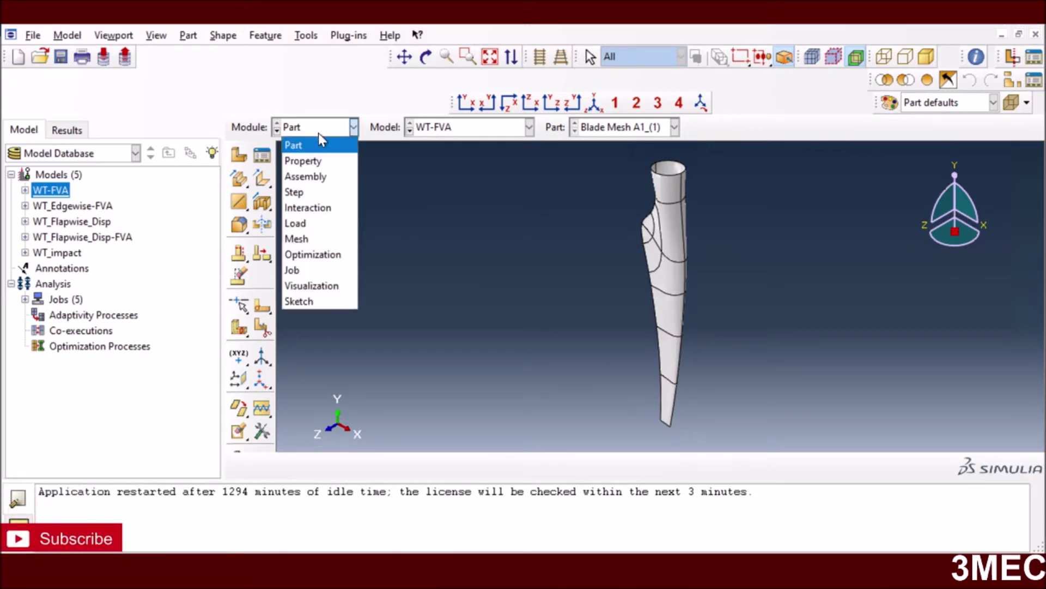
left_click(316, 161)
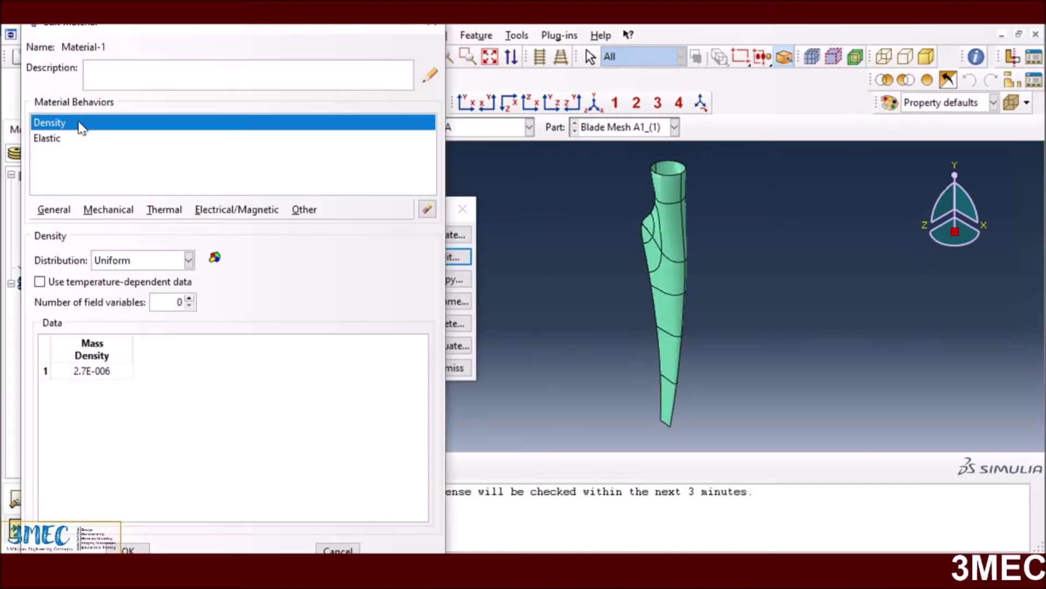
left_click(44, 140)
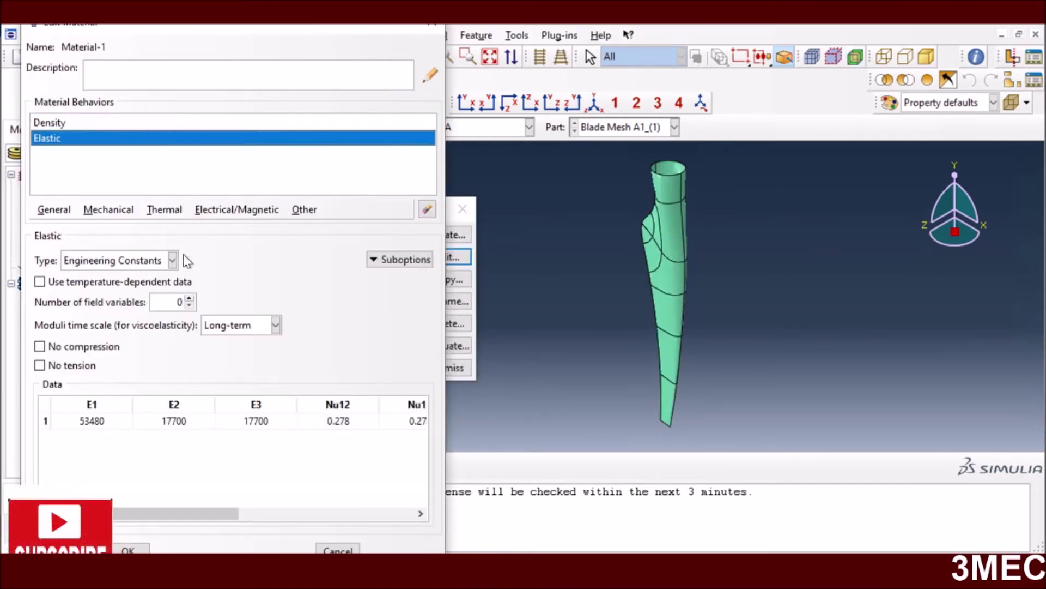
left_click_drag(202, 517, 411, 524)
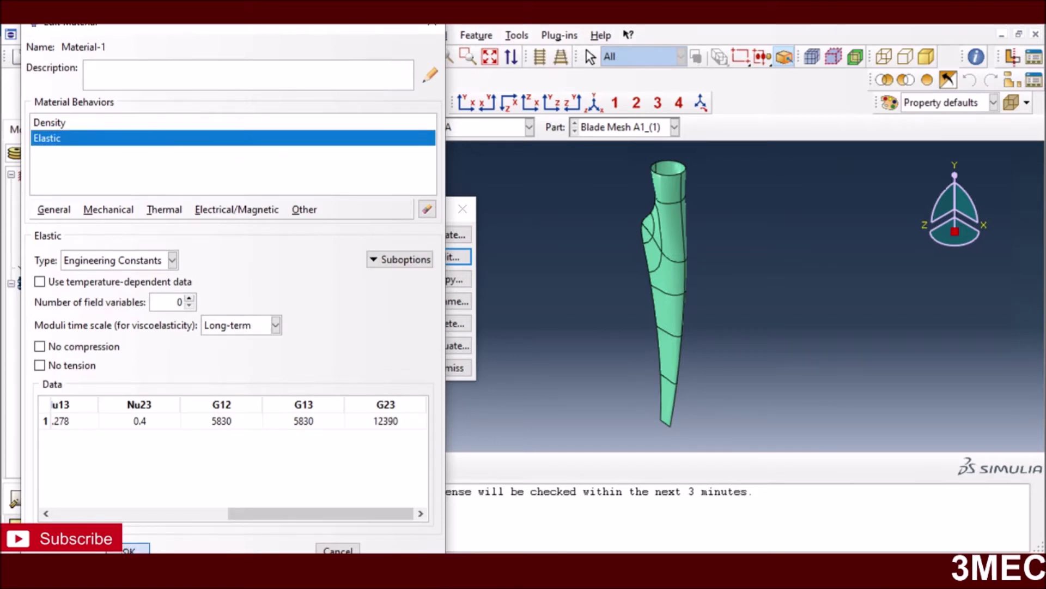
left_click(130, 549)
left_click(448, 369)
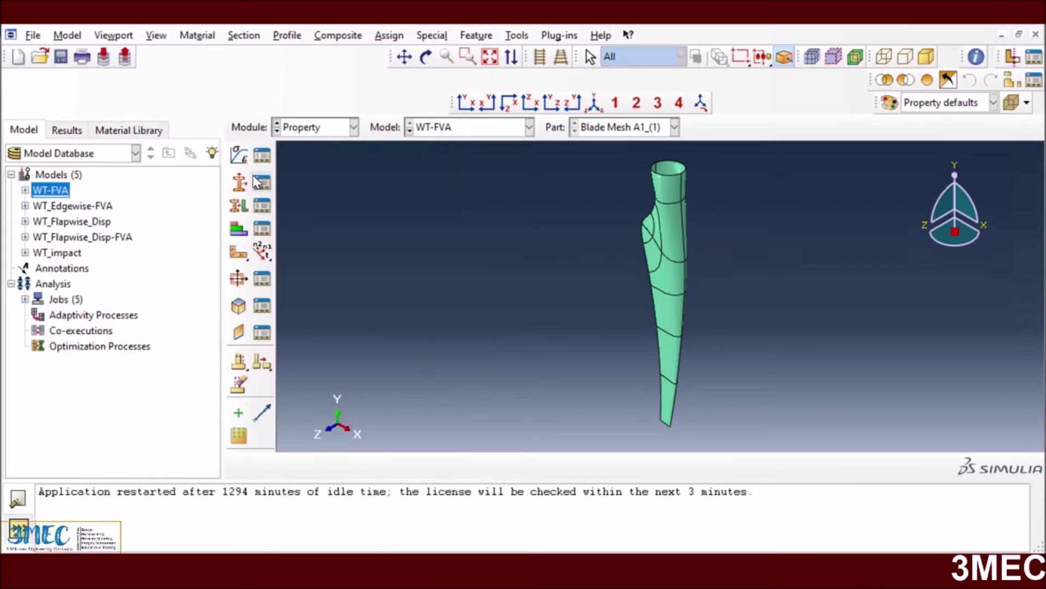
Check the model's section definitions and profile definitions
left_click(263, 186)
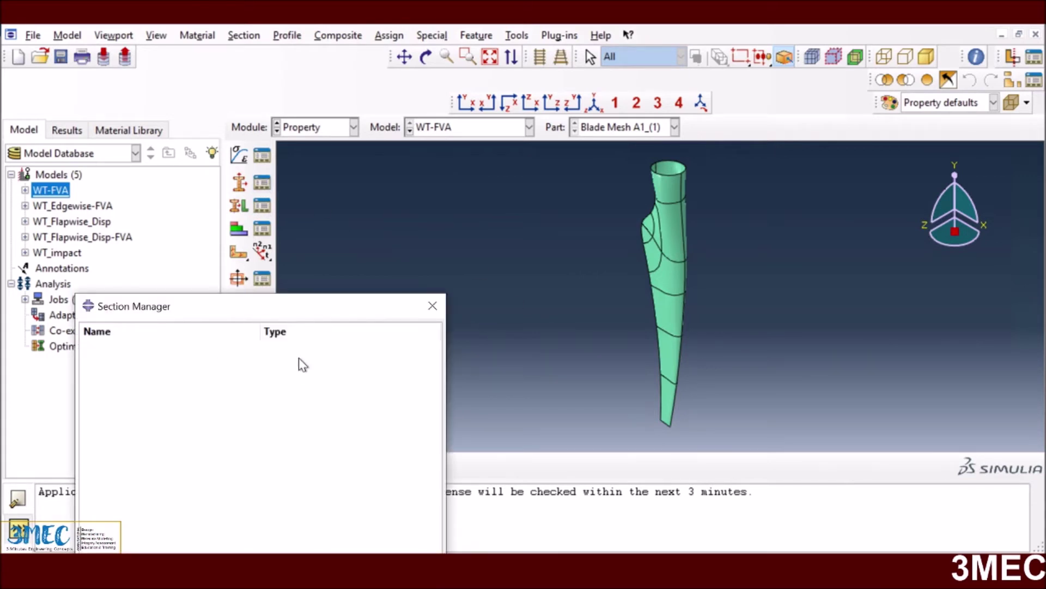
left_click(432, 305)
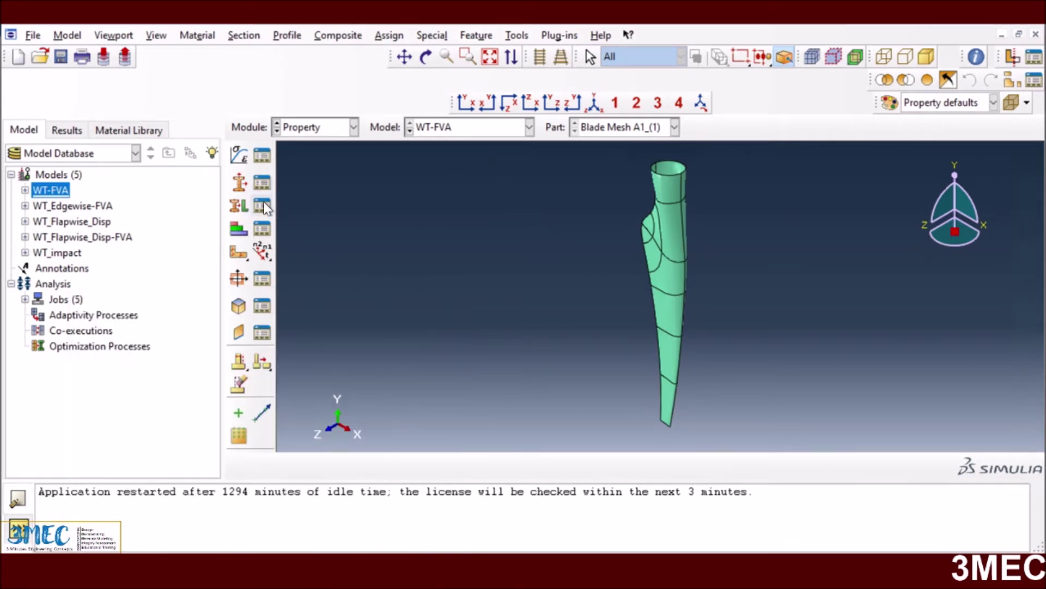
left_click(262, 206)
left_click(444, 97)
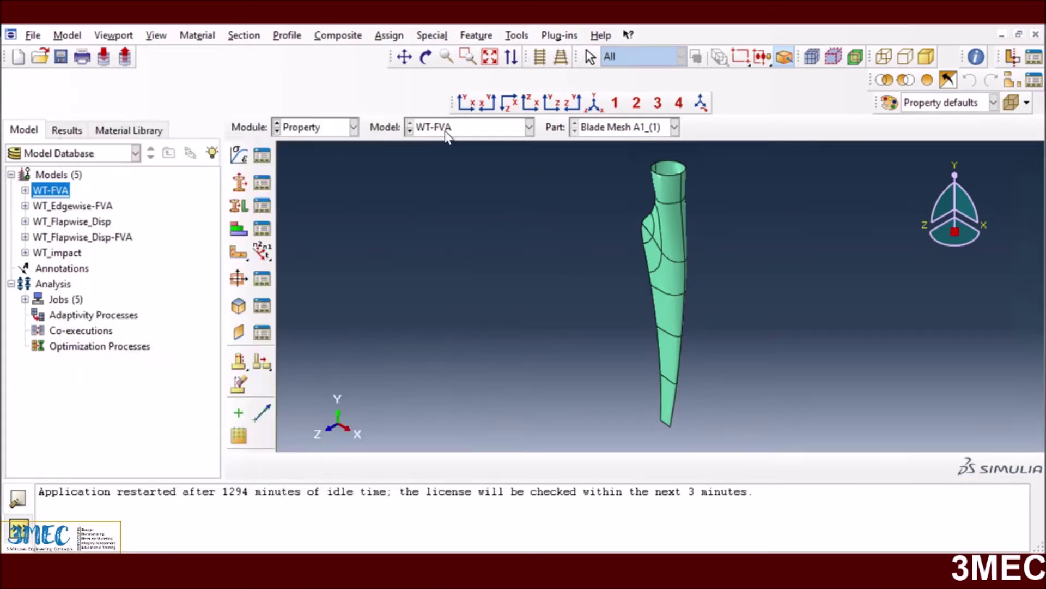
Open CompositeLayup-1 for editing and review the material, thickness, rotation angle and integration points of all its plies
left_click(263, 230)
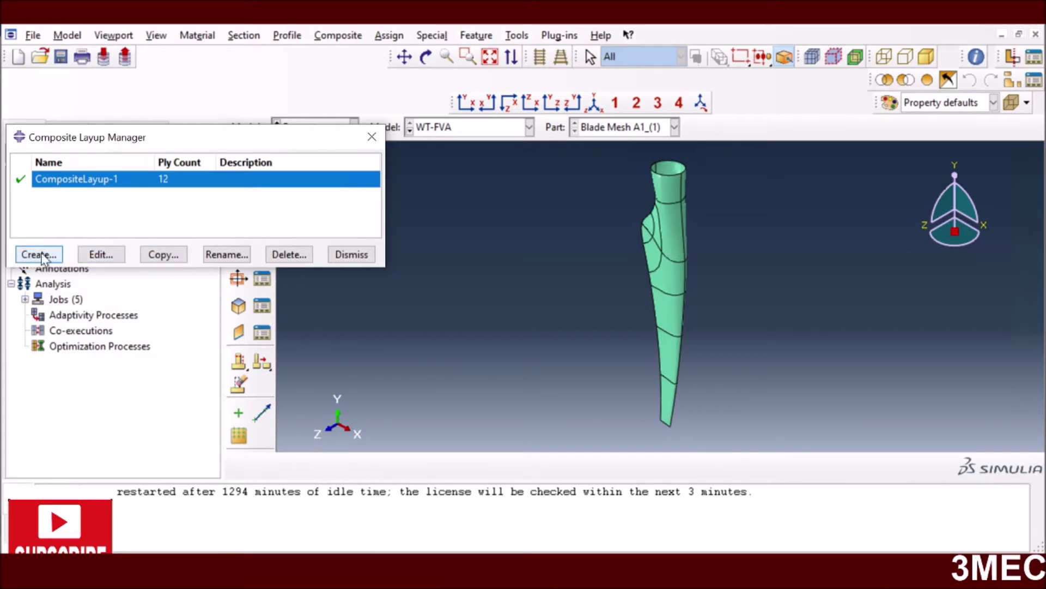
left_click(94, 254)
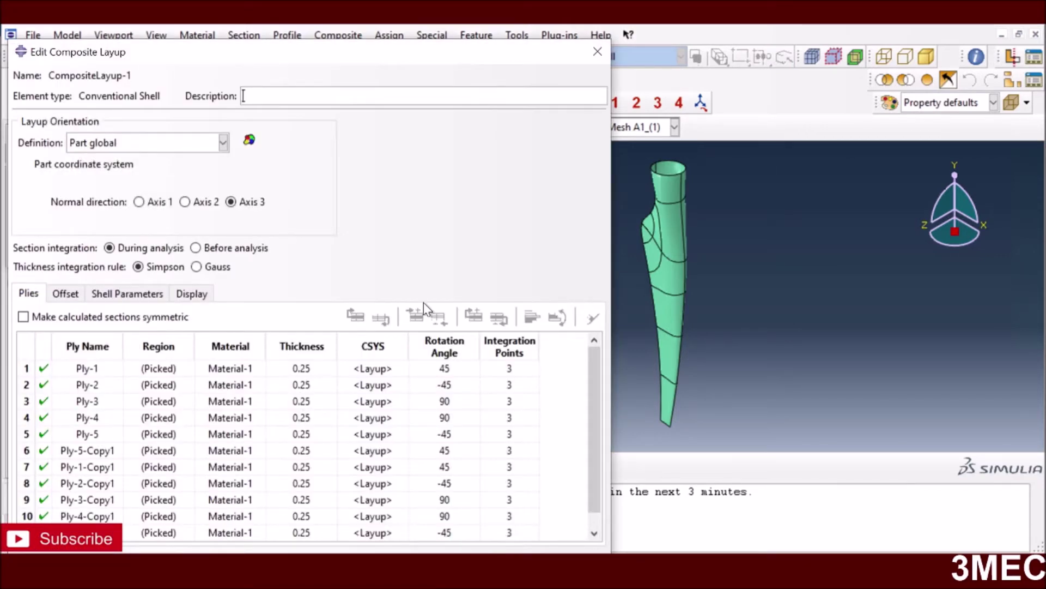
left_click_drag(458, 49, 468, 10)
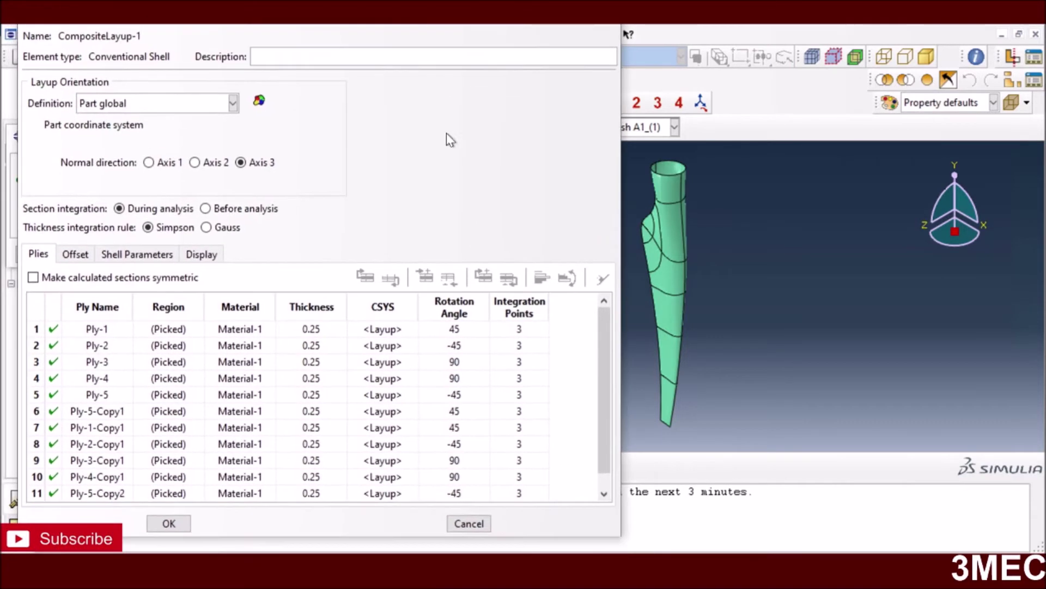
scroll(572, 402, "down", 1)
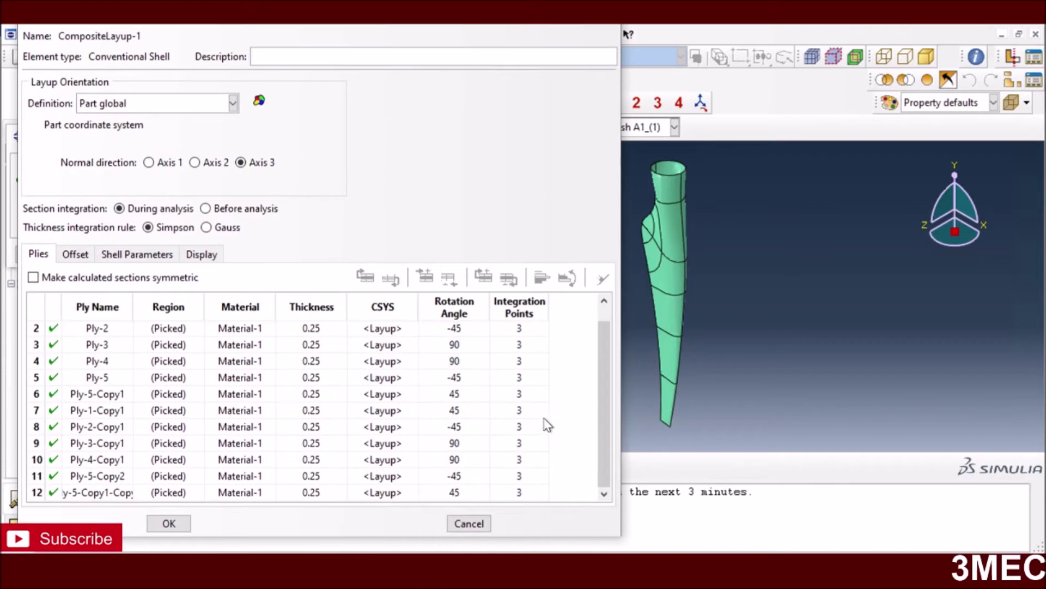
scroll(551, 426, "up", 1)
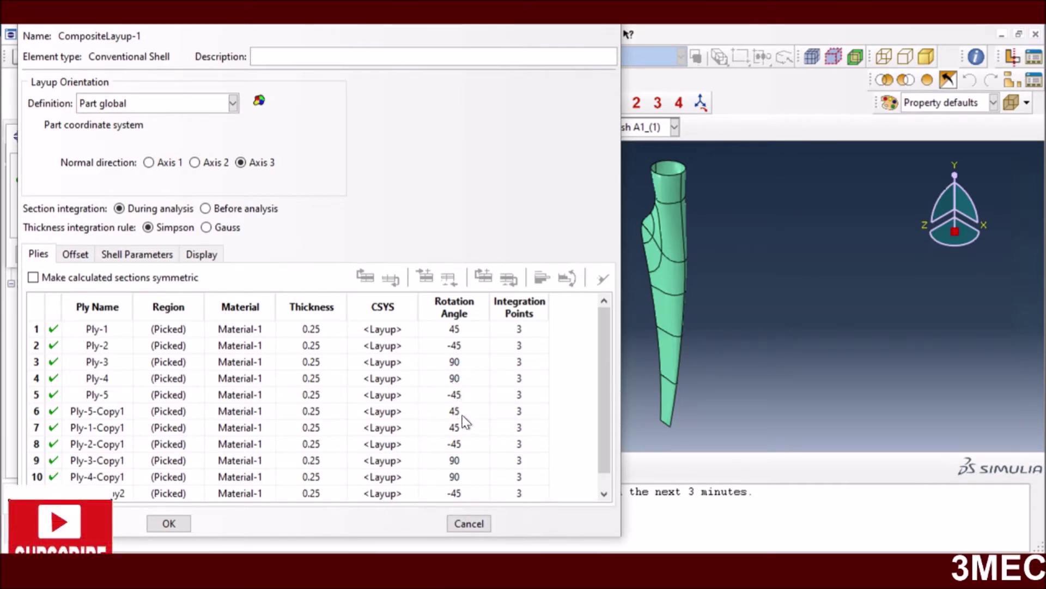
scroll(463, 460, "down", 1)
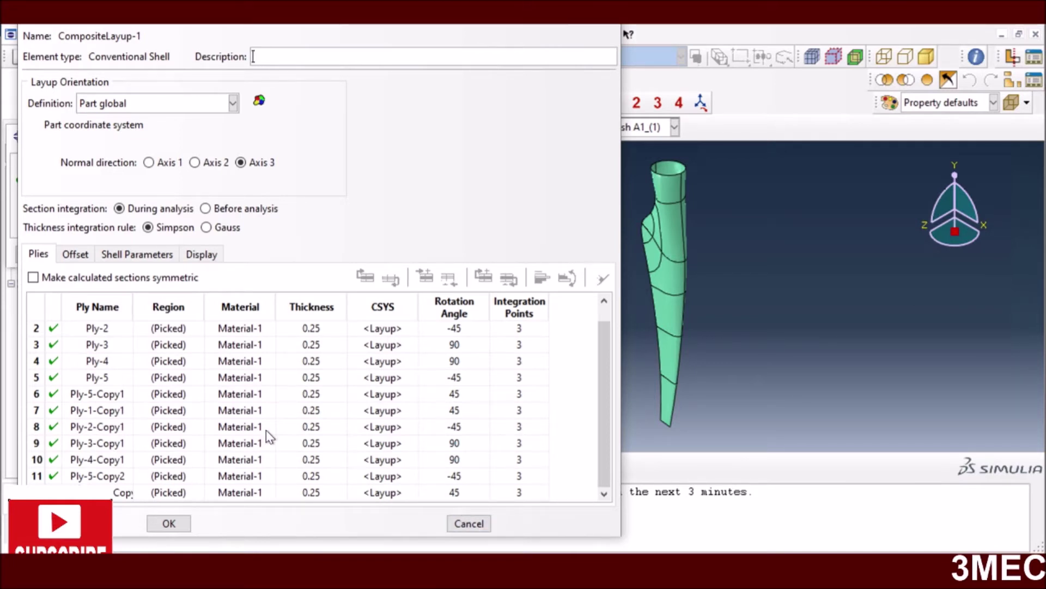
scroll(359, 431, "up", 1)
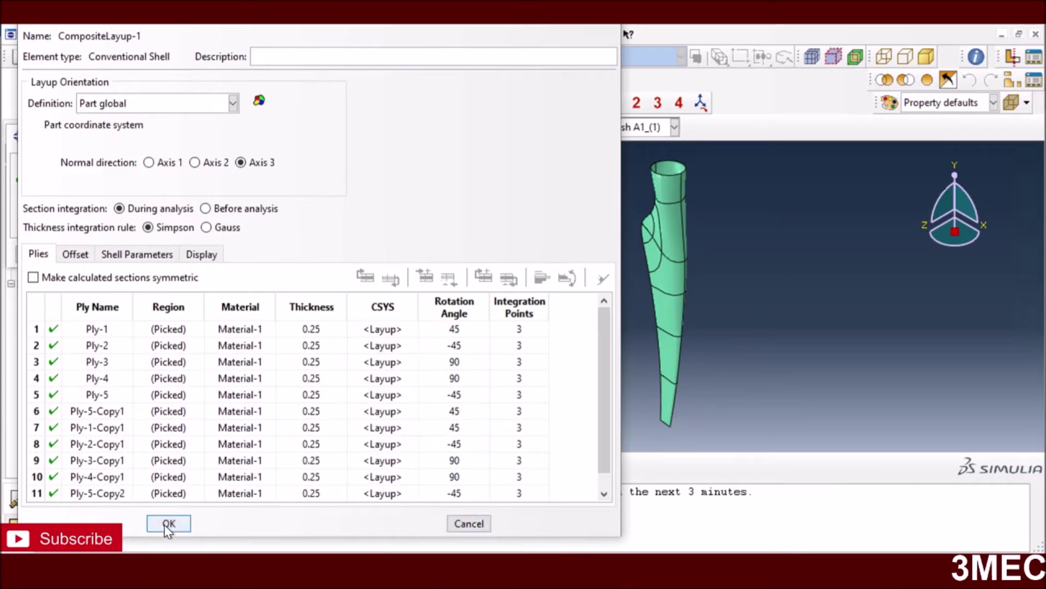
Inspect the fibre orientations of Ply-1 through Ply-5 on the blade, accept the layup as it is and close its manager
left_click(248, 331)
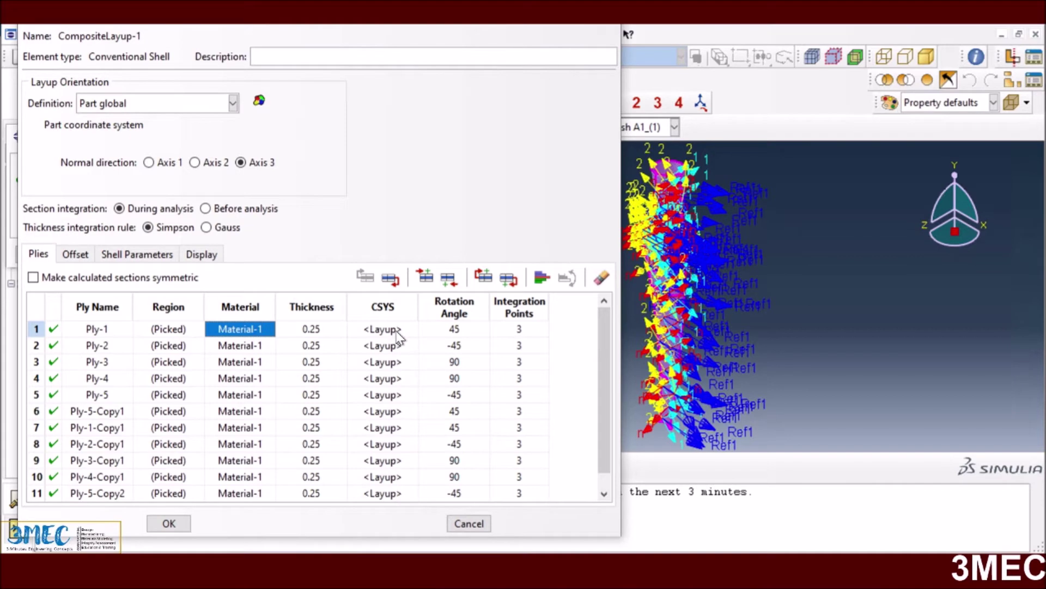
double_click(453, 329)
double_click(435, 345)
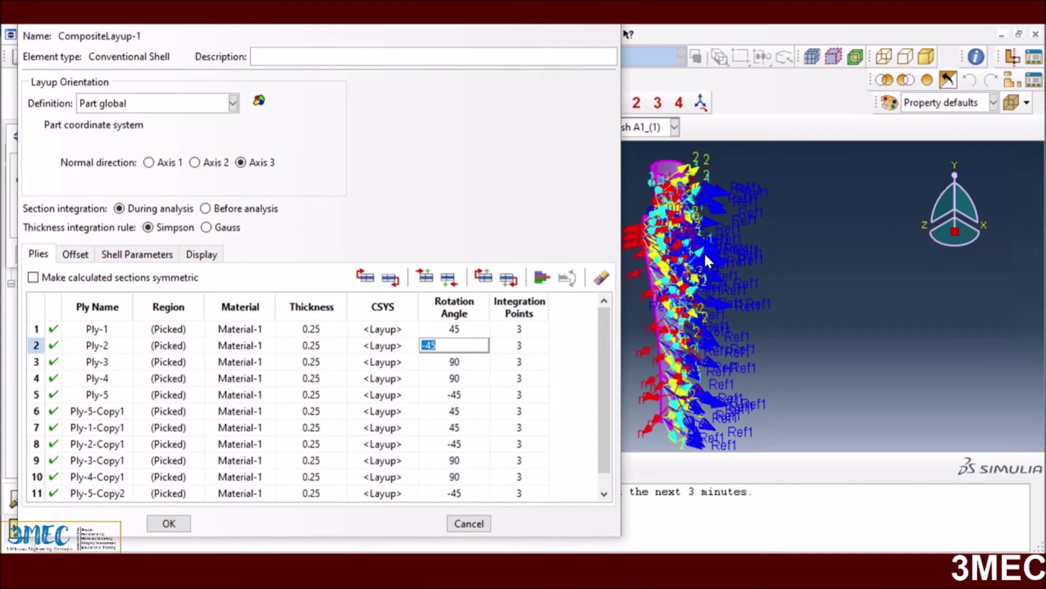
double_click(467, 361)
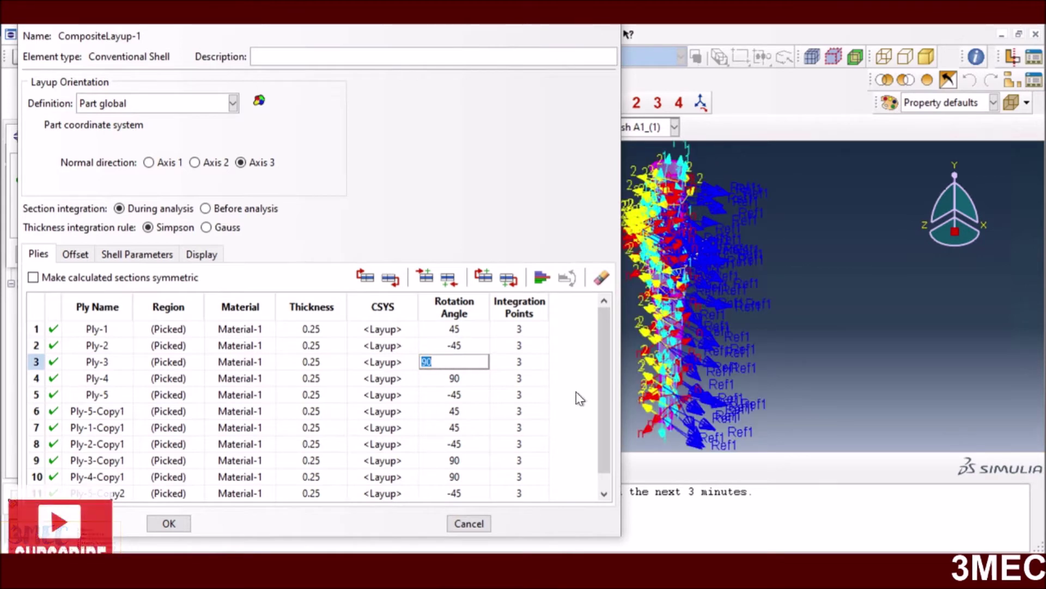
double_click(455, 381)
double_click(458, 397)
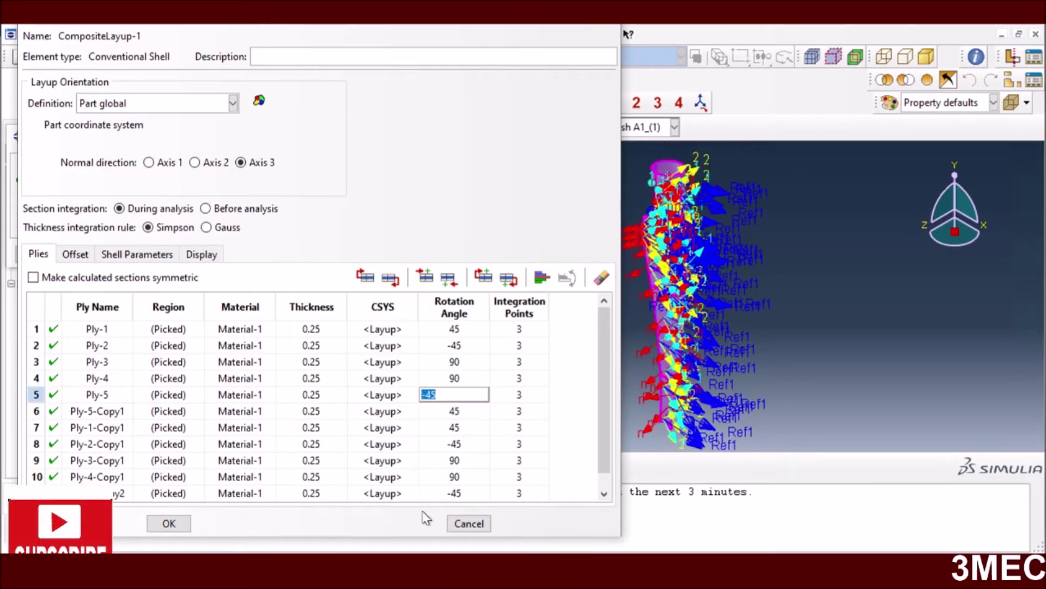
left_click(169, 524)
left_click(337, 261)
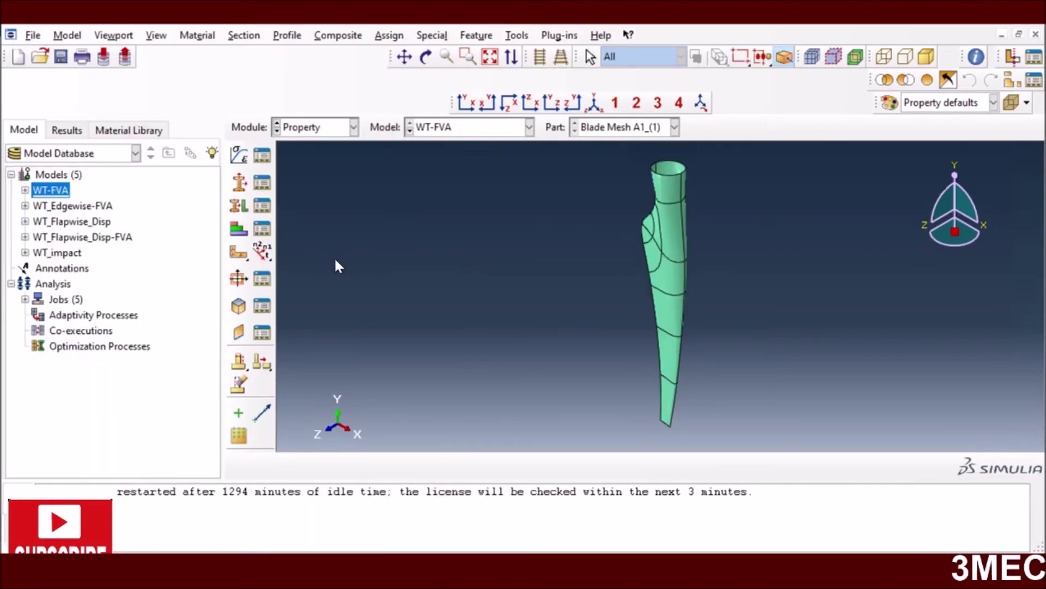
In the Assembly module, create a dependent instance of the Blade Mesh A1_(1) part
left_click(352, 127)
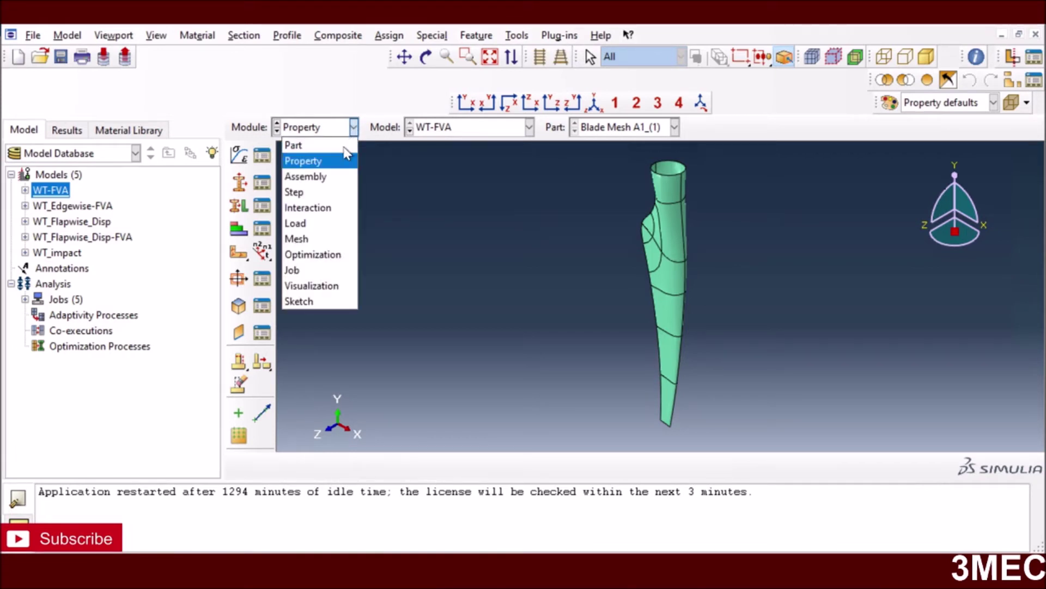
left_click(319, 177)
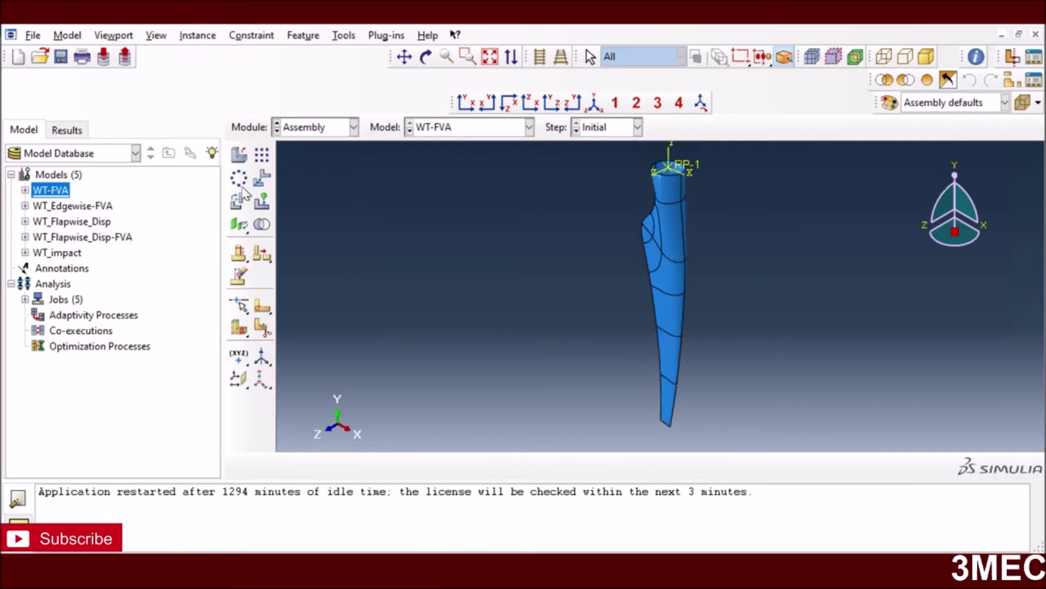
left_click(240, 157)
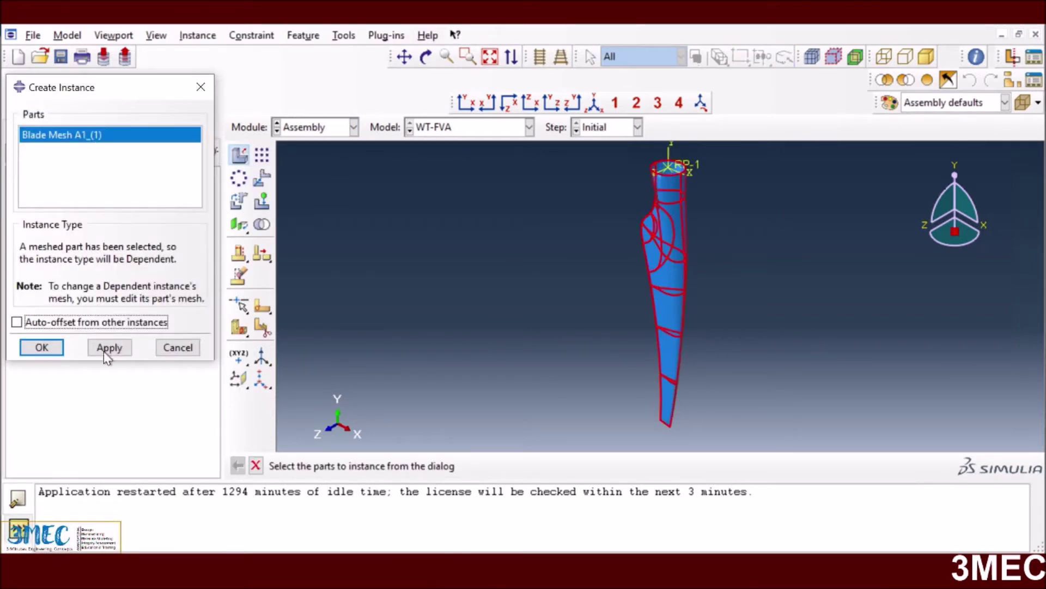
left_click(45, 350)
Switch to the Step module and select the Frequency step Step-2 in the list of the model's analysis steps
left_click(353, 127)
left_click(315, 196)
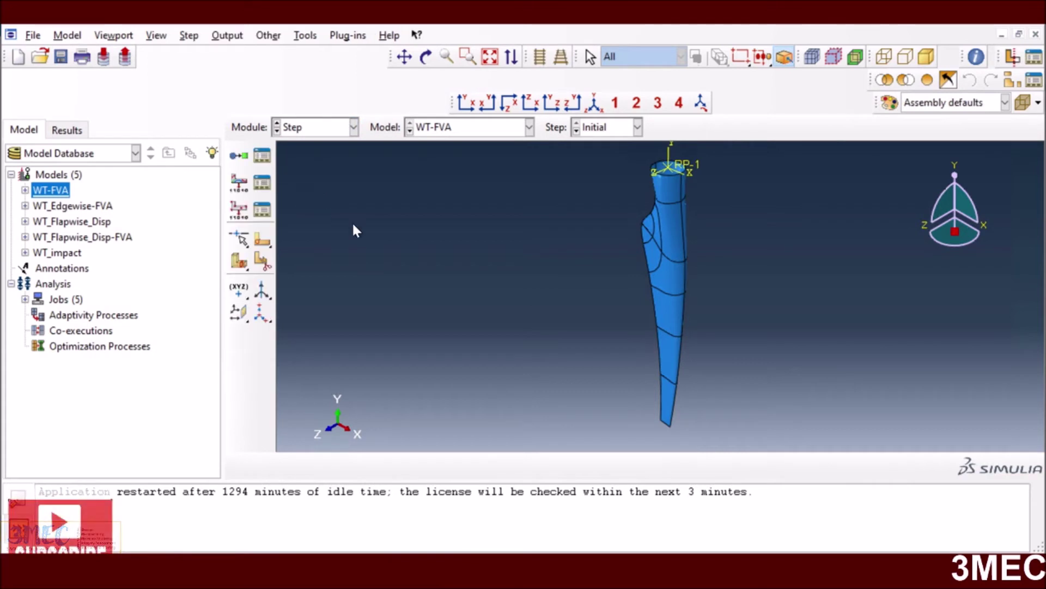
left_click(264, 159)
left_click(321, 130)
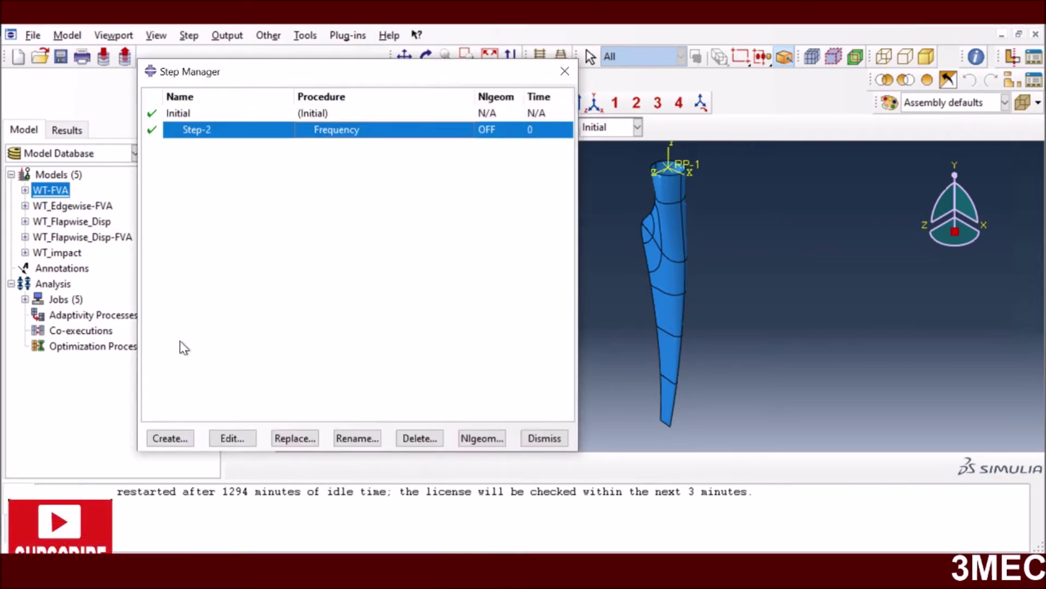
left_click(159, 441)
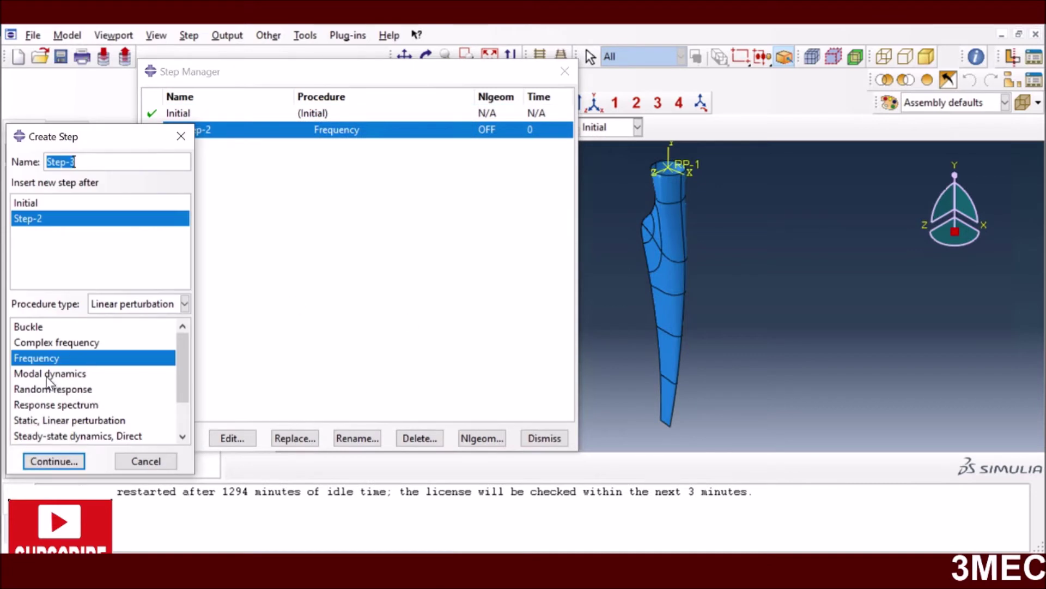
left_click(156, 305)
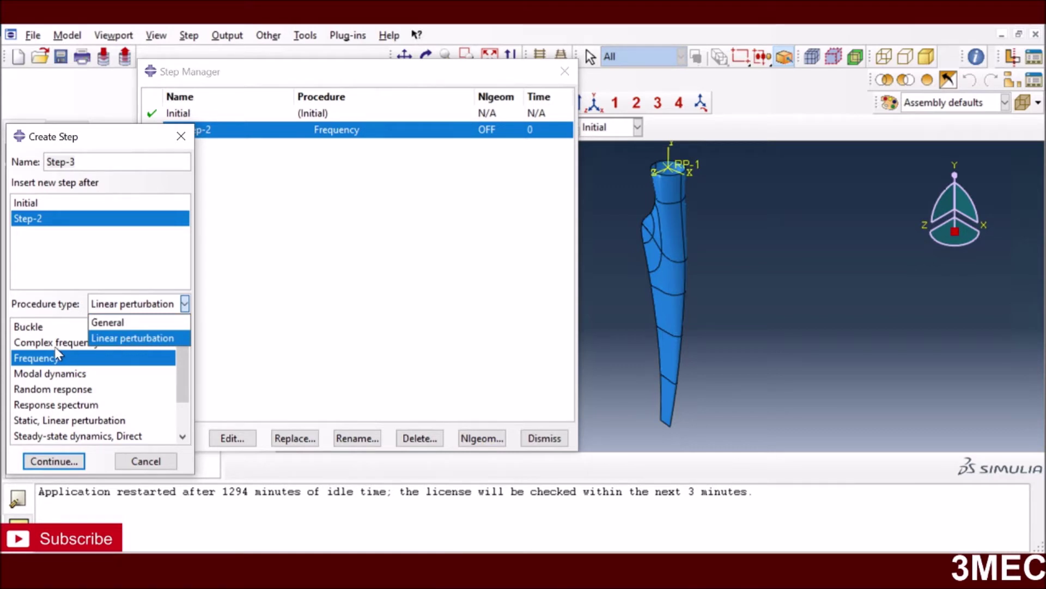
left_click(54, 360)
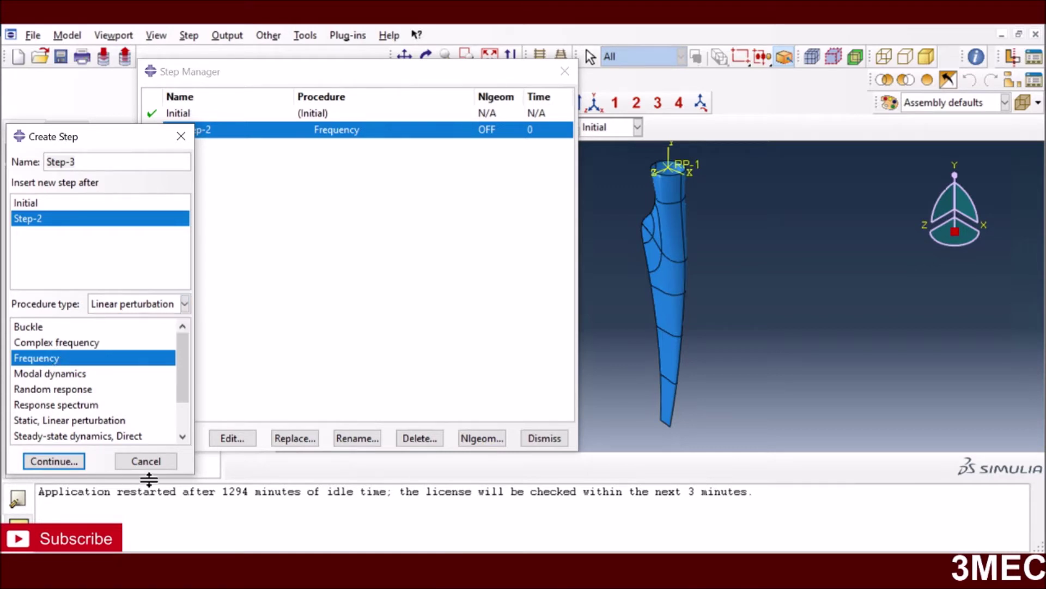
left_click(146, 461)
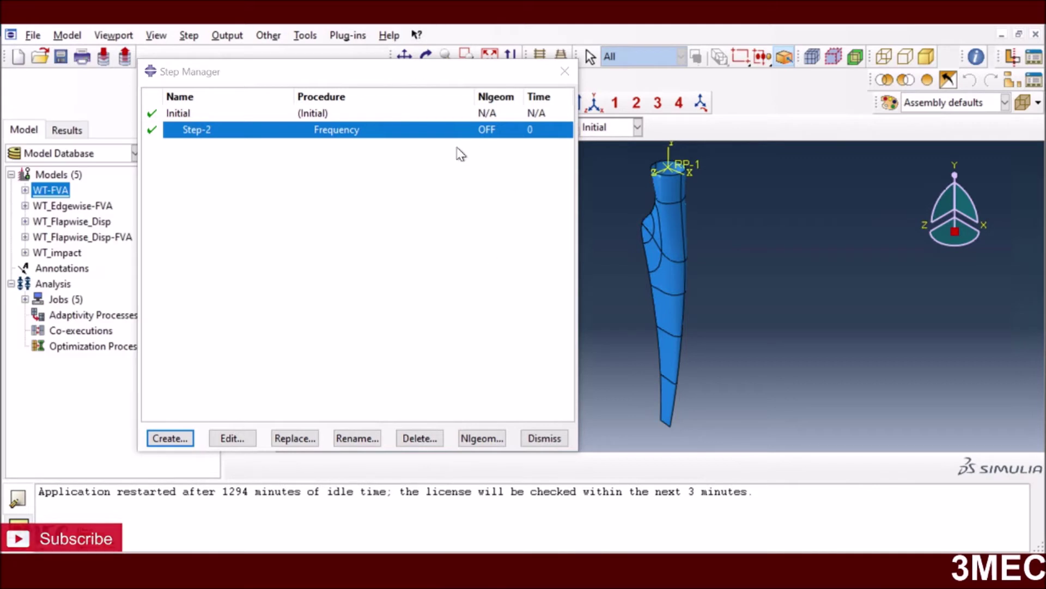
Review the basic and other settings of Step-2, including eigensolver, requested eigenvalues and eigenvector normalization, accept them and close the step manager
left_click(236, 438)
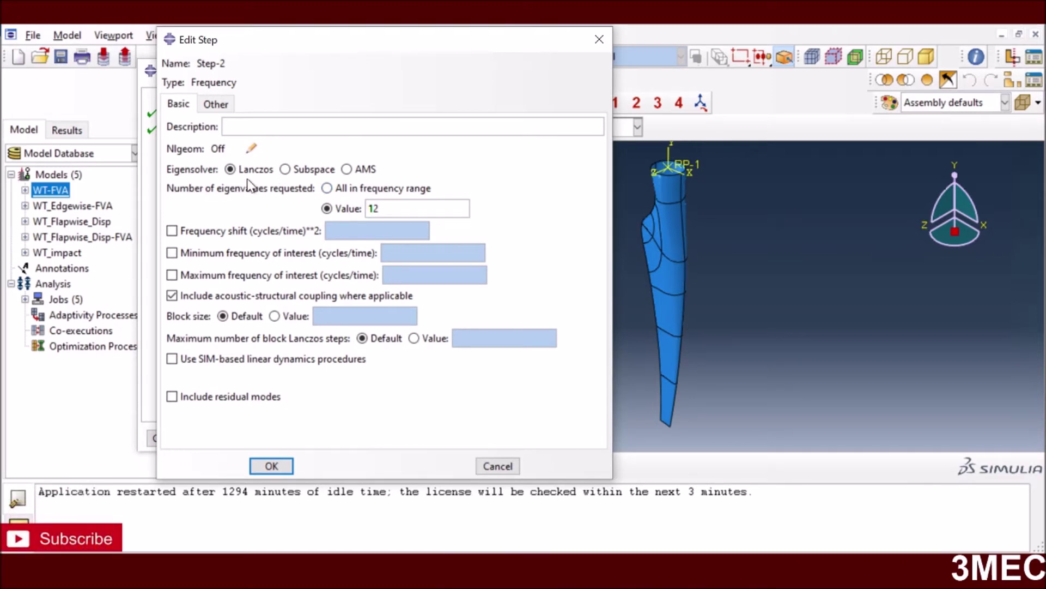
double_click(372, 208)
left_click(218, 104)
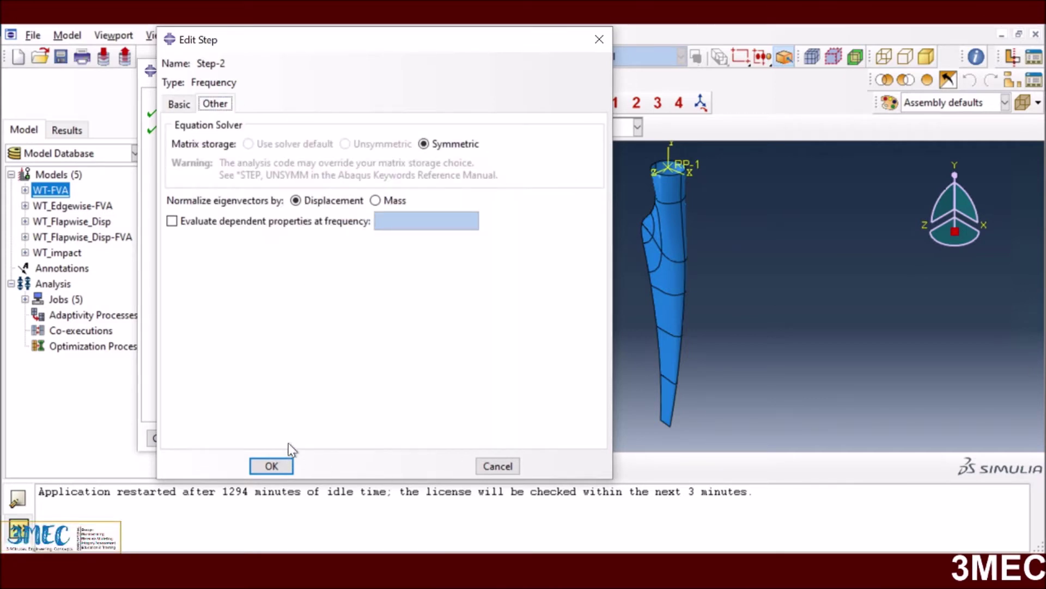
left_click(178, 103)
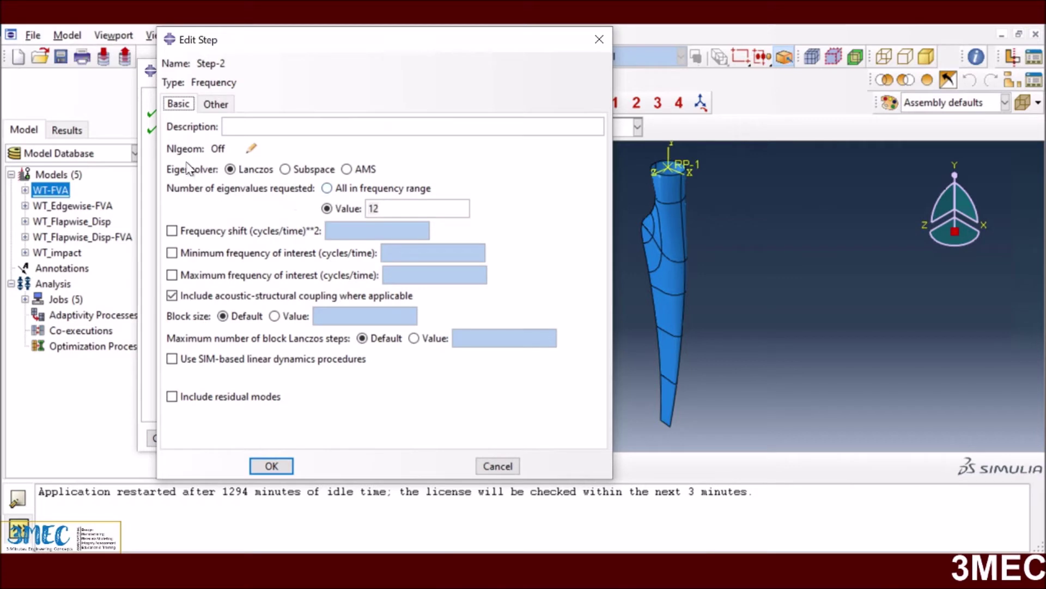
left_click(216, 106)
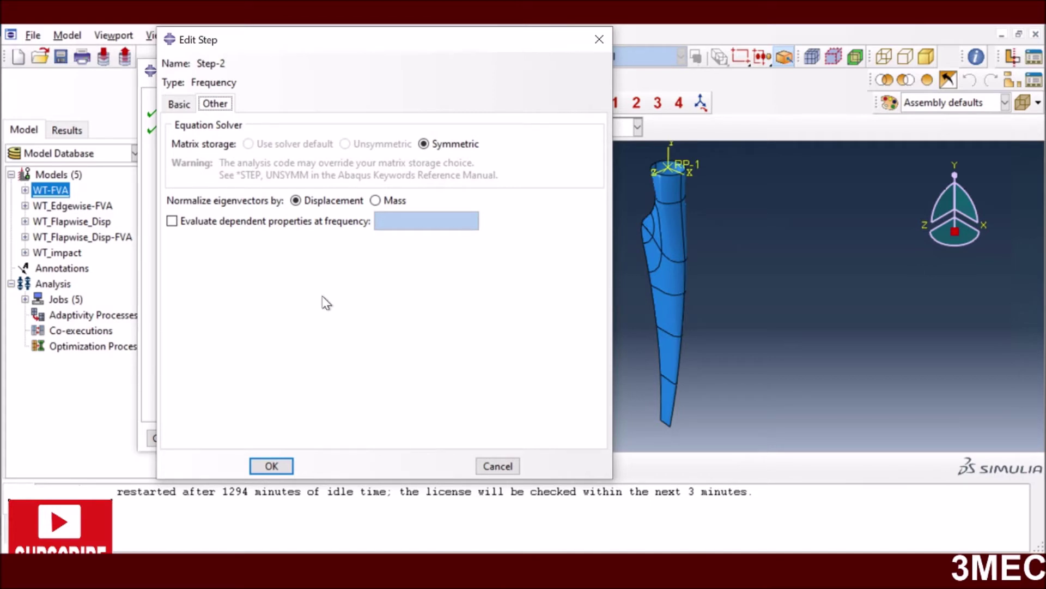
left_click(263, 467)
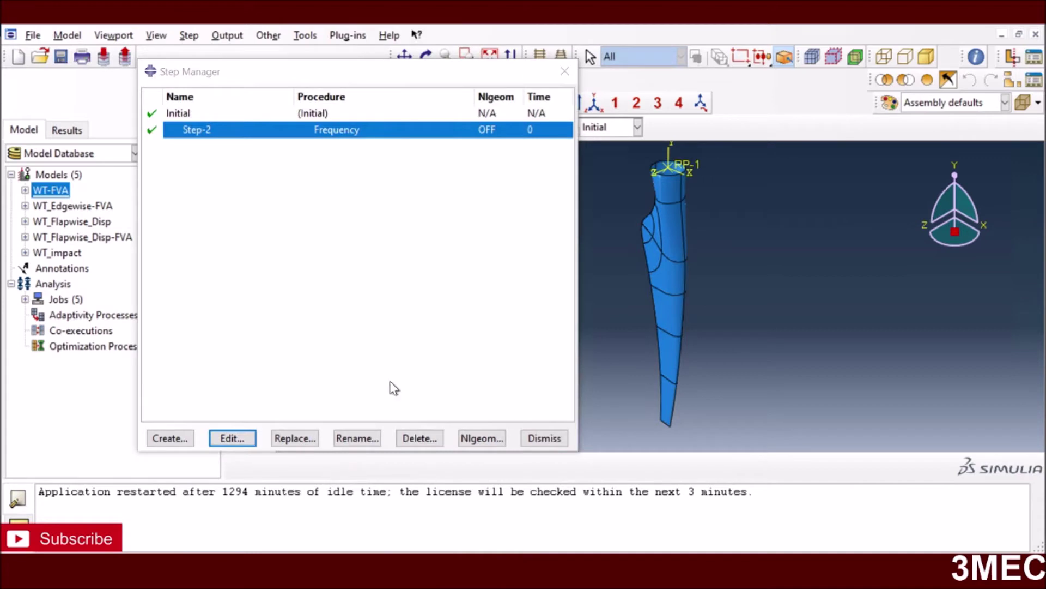
left_click(544, 439)
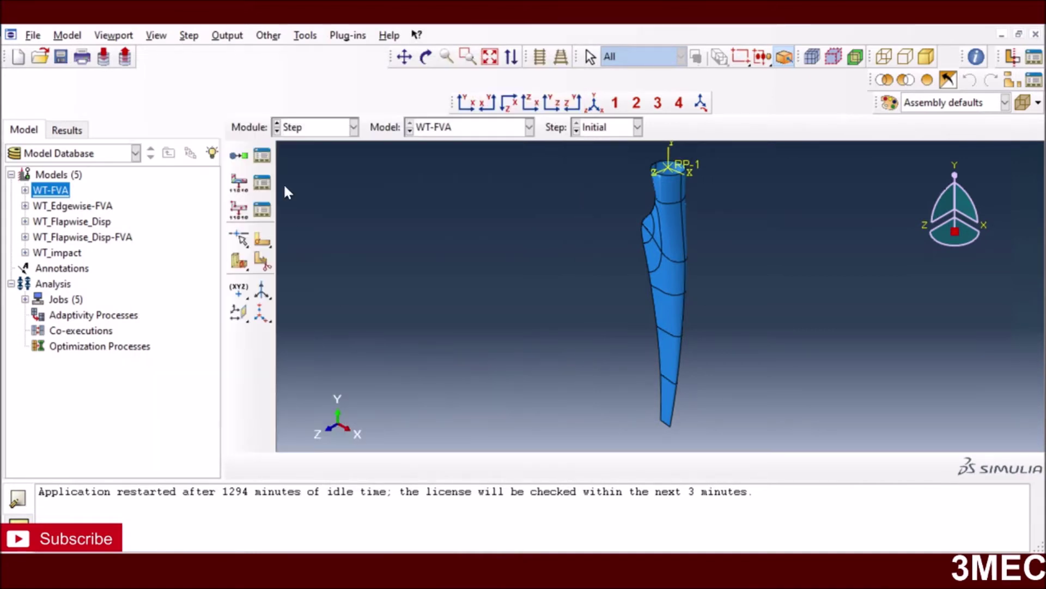
In the Interaction module, check the model's interactions and interaction properties
left_click(309, 134)
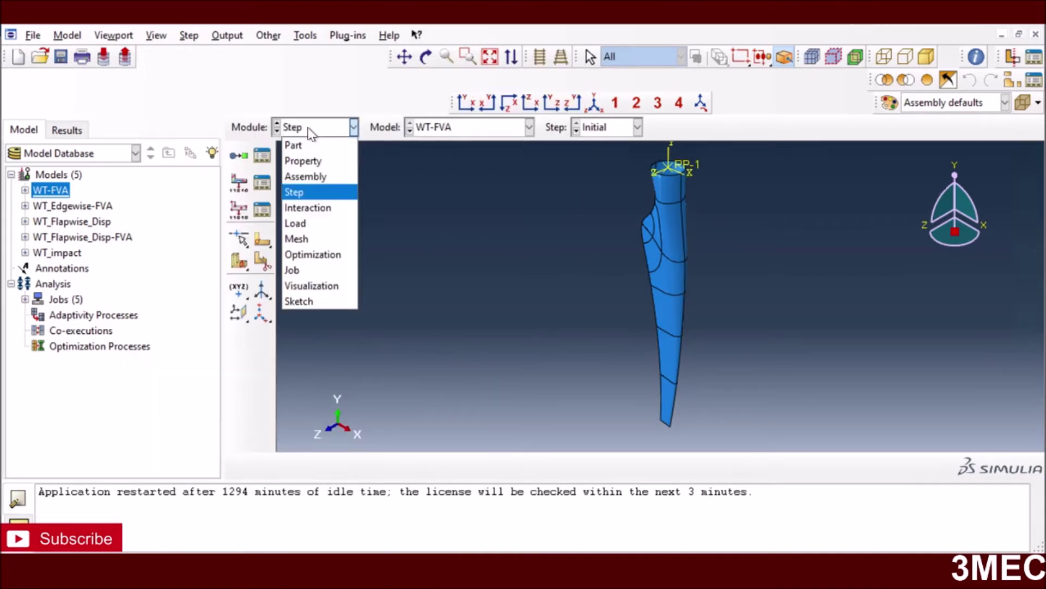
left_click(310, 207)
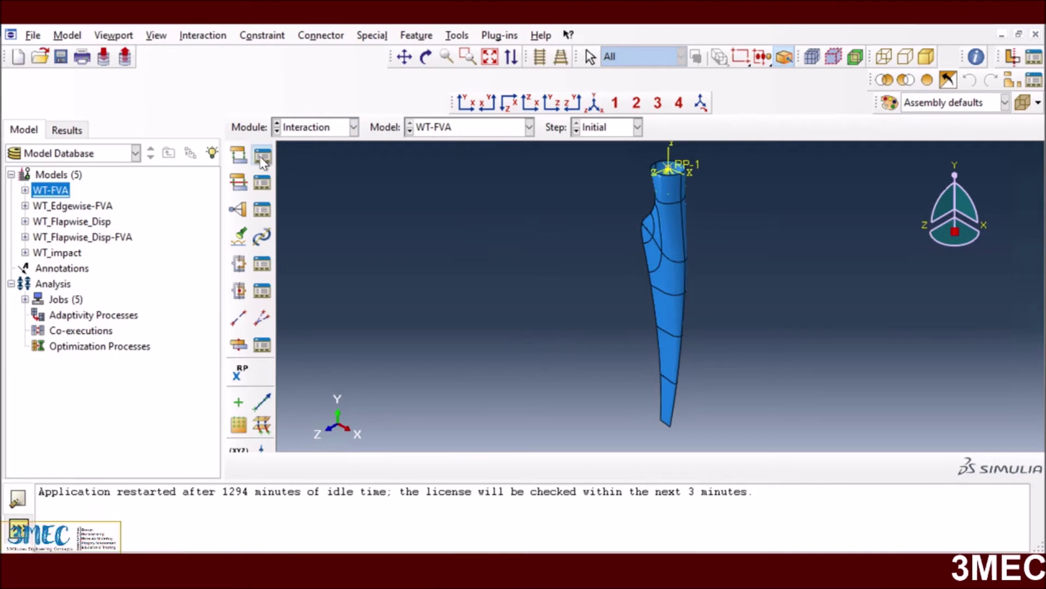
left_click(263, 156)
left_click(987, 387)
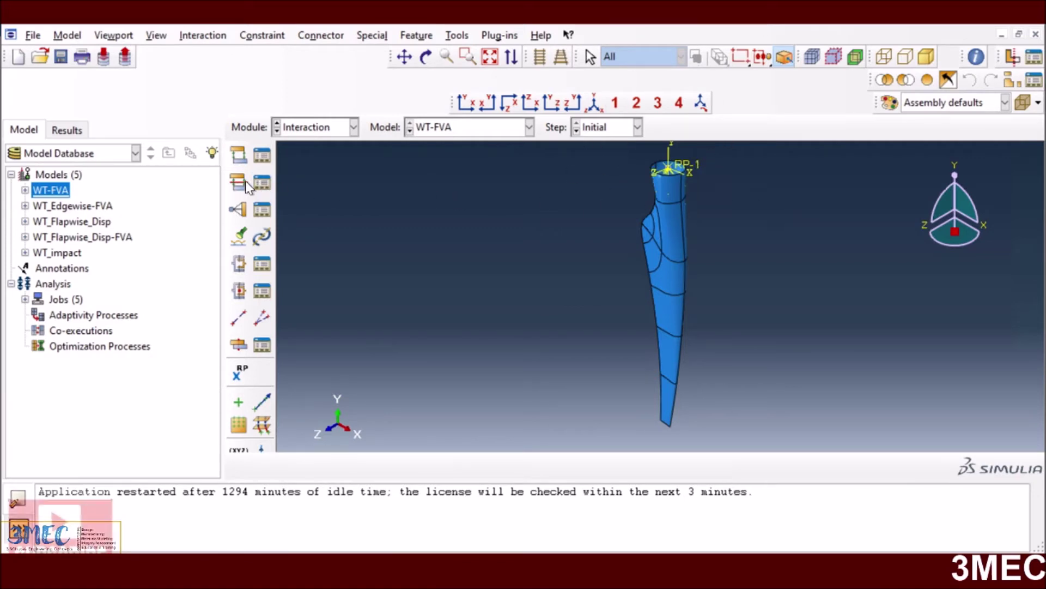
left_click(263, 182)
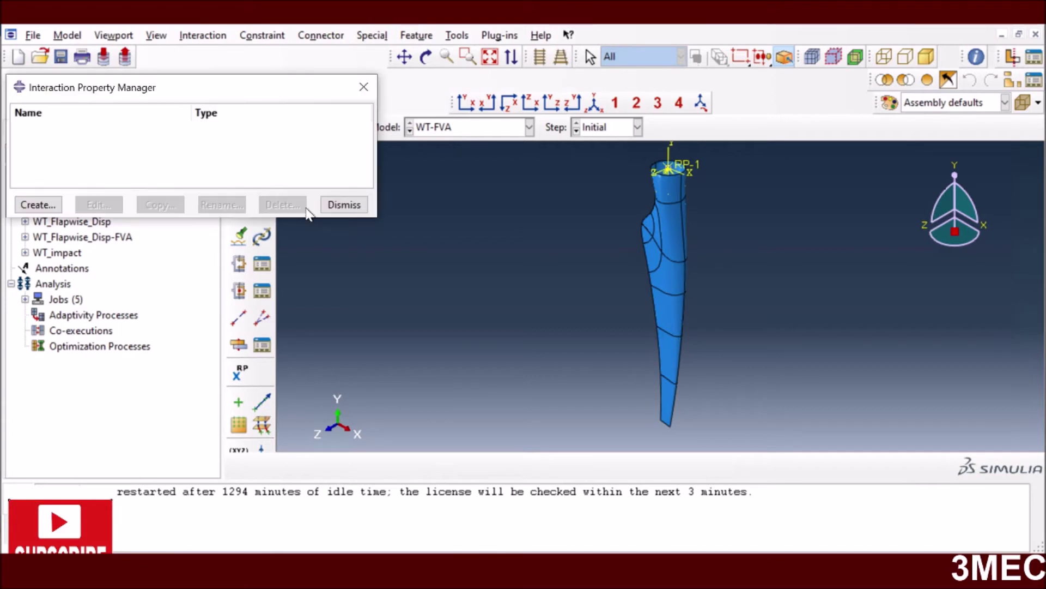
left_click(357, 206)
Inspect the control points, surface, coupling type and constrained degrees of freedom of Constraint-1 at the blade root, leaving it unedited
left_click(260, 208)
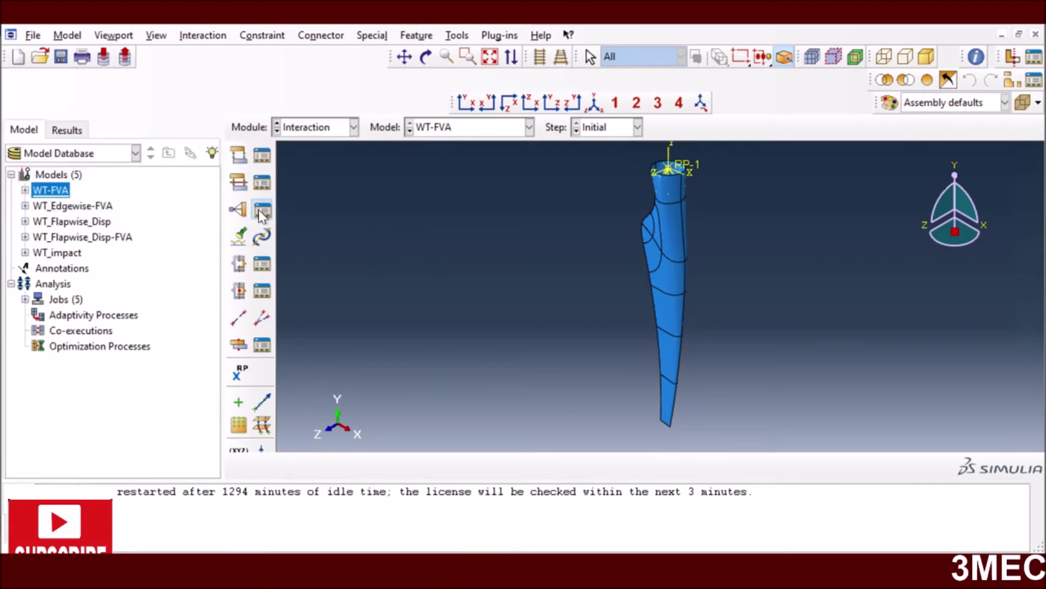
scroll(726, 195, "down", 2)
scroll(665, 186, "up", 2)
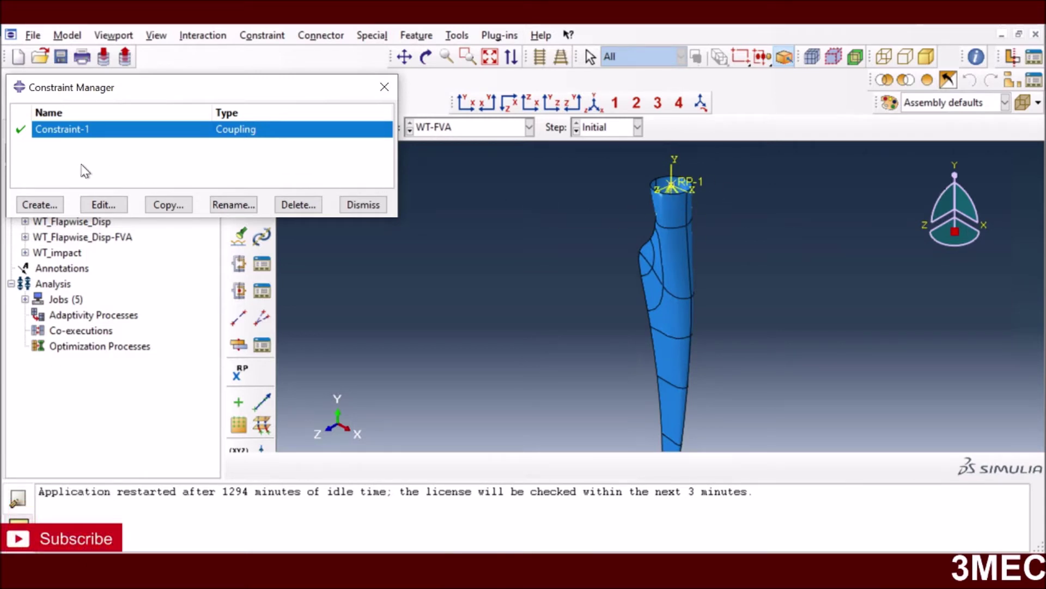
left_click(103, 205)
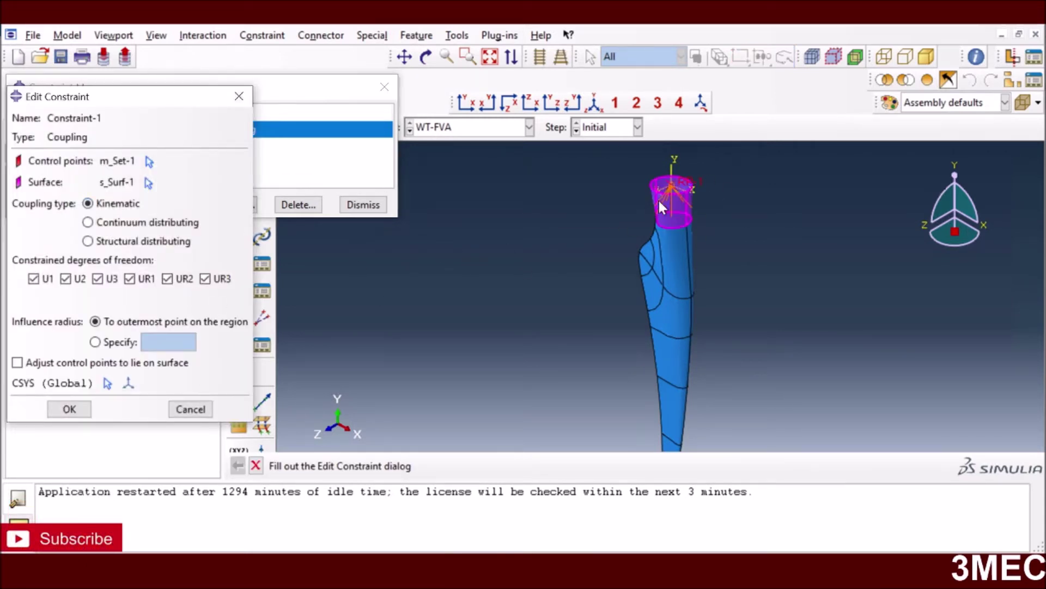
scroll(698, 179, "up", 1)
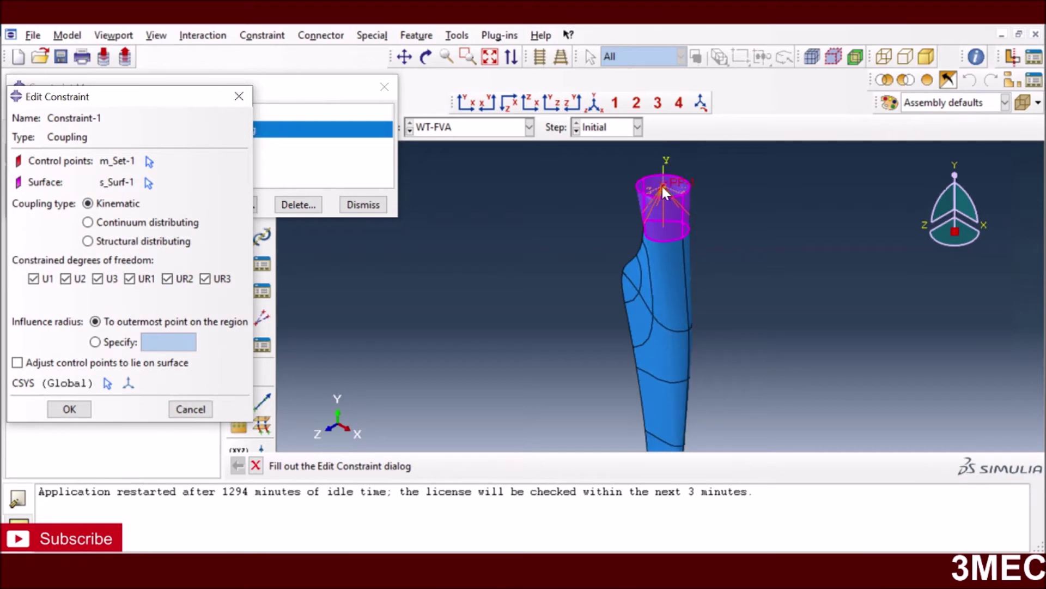
left_click(182, 410)
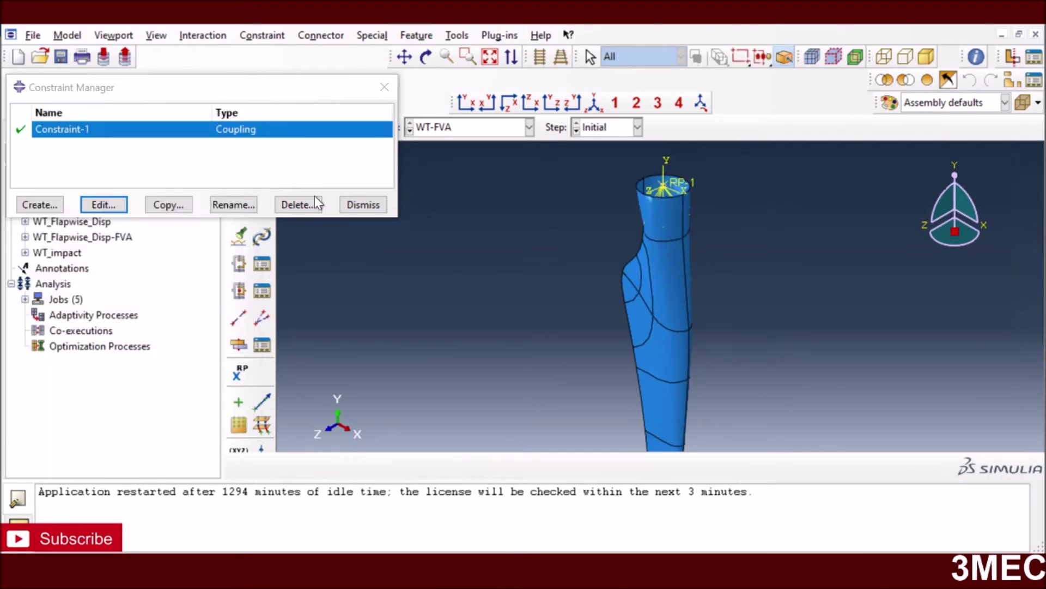
left_click(456, 36)
left_click(470, 69)
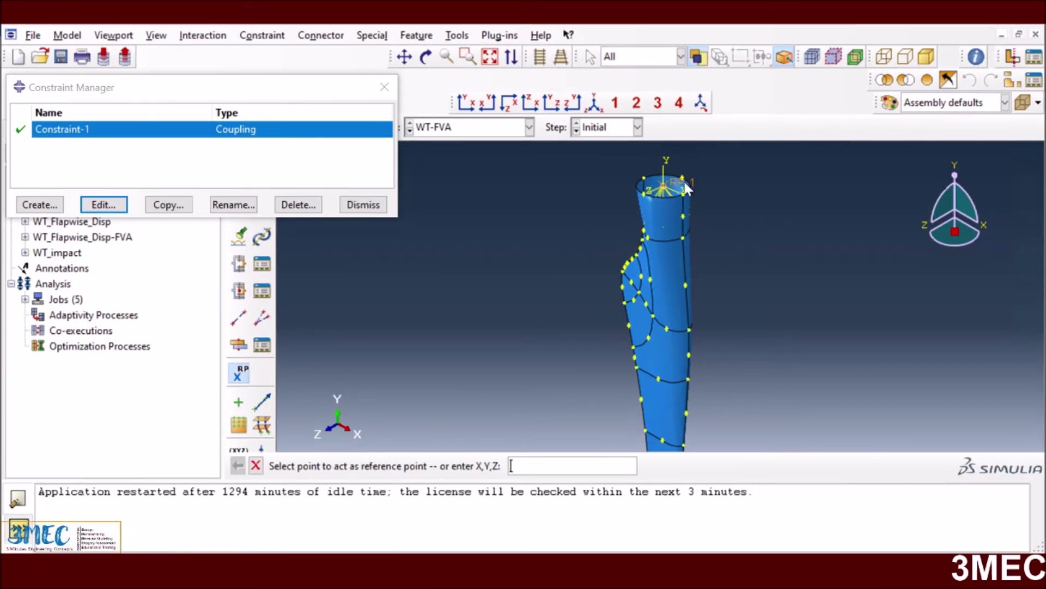
scroll(675, 182, "down", 4)
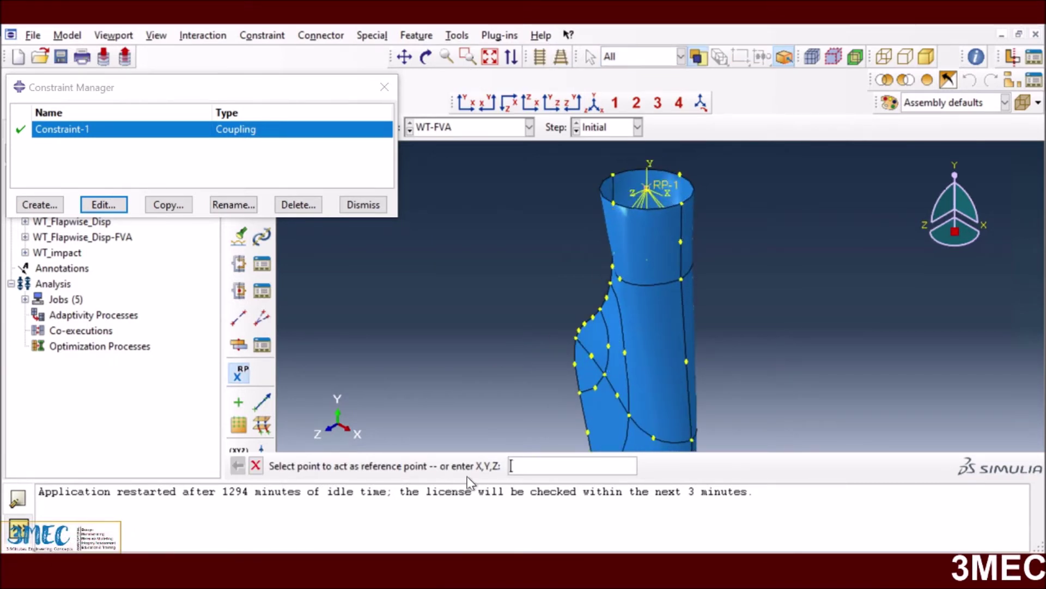
left_click(256, 466)
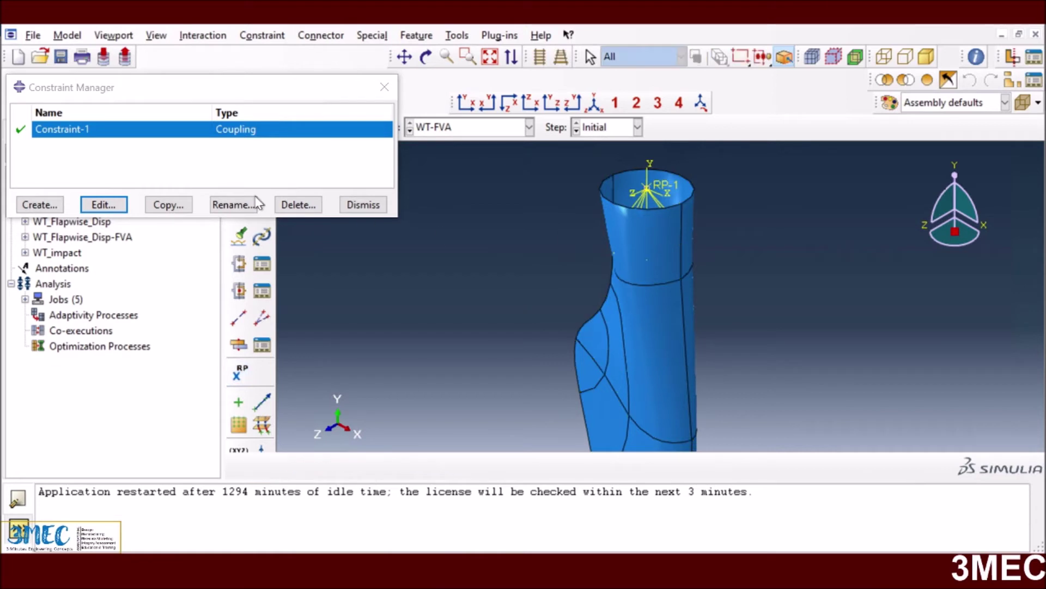
left_click(36, 204)
left_click(38, 404)
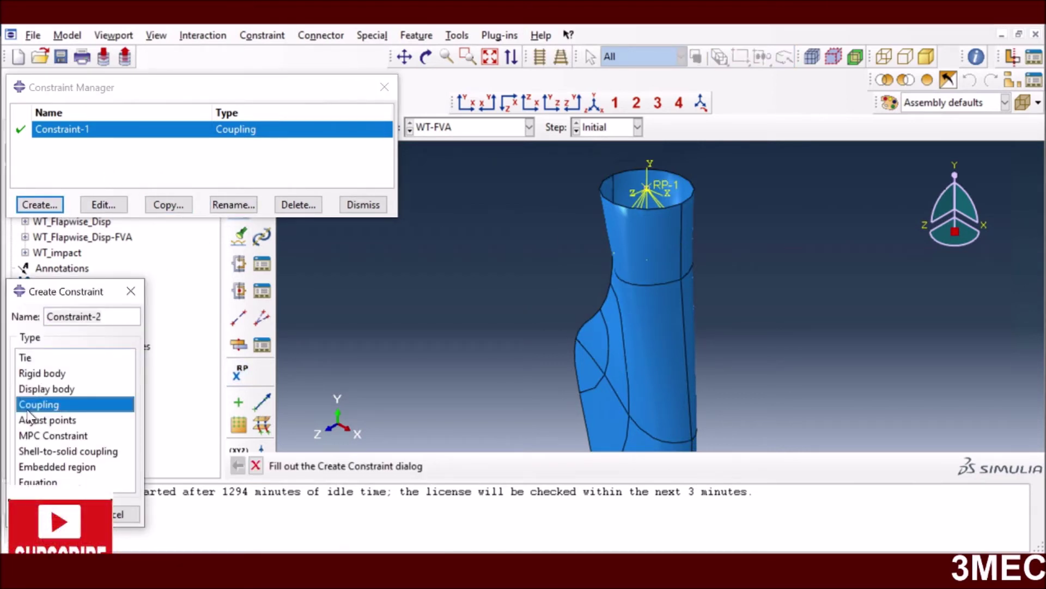
left_click(125, 514)
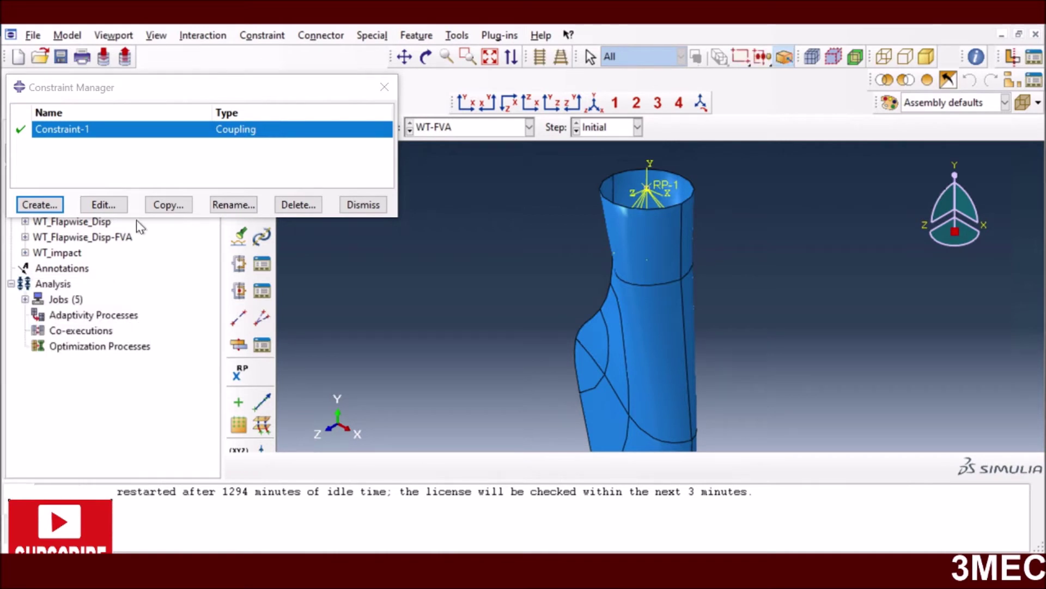
Reopen the coupling Constraint-1 to review its definition, accept it as it is and close the constraint manager
left_click(104, 206)
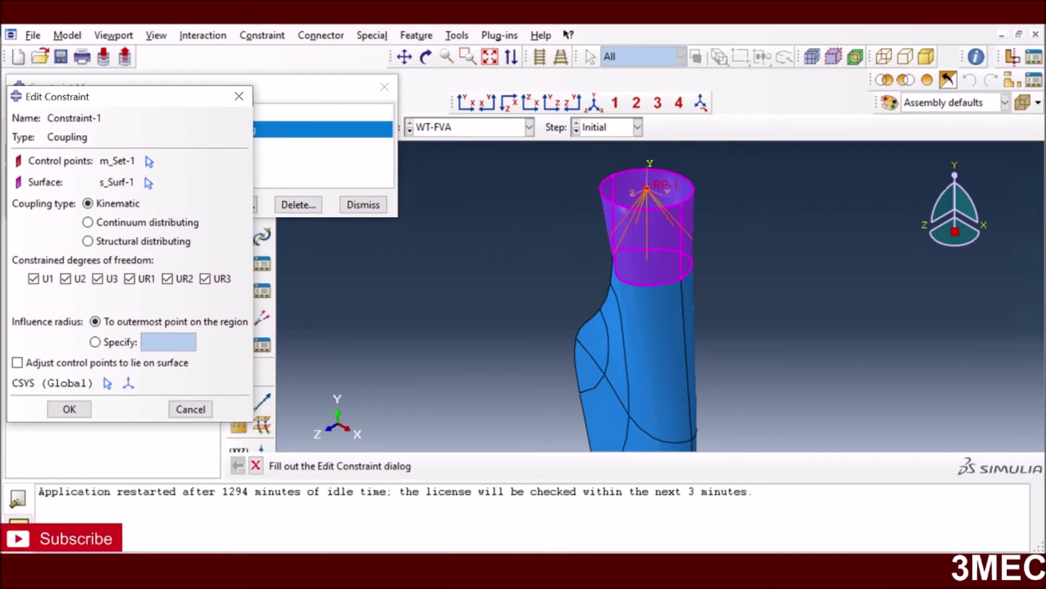
left_click(69, 410)
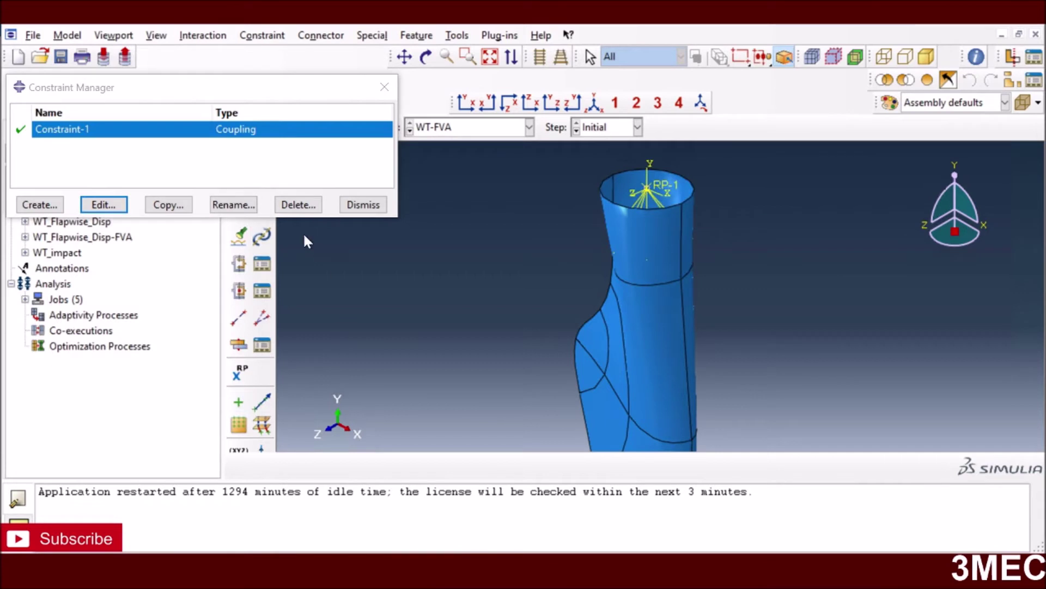
left_click(361, 206)
In the Load module, review the region and fixed degrees of freedom of BC-1 in the Initial step, and close the boundary condition manager
left_click(354, 129)
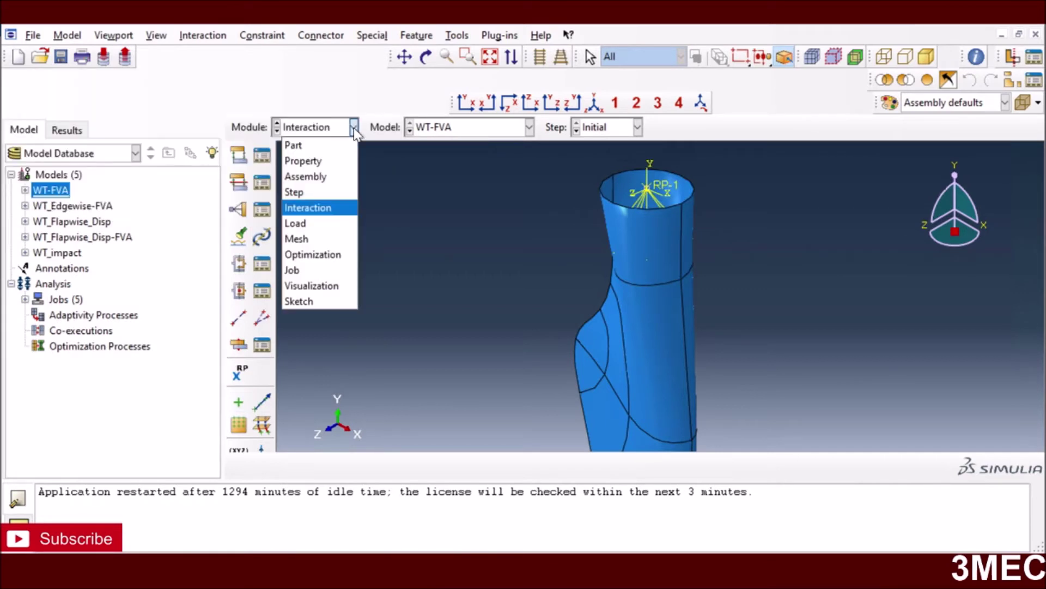
left_click(321, 223)
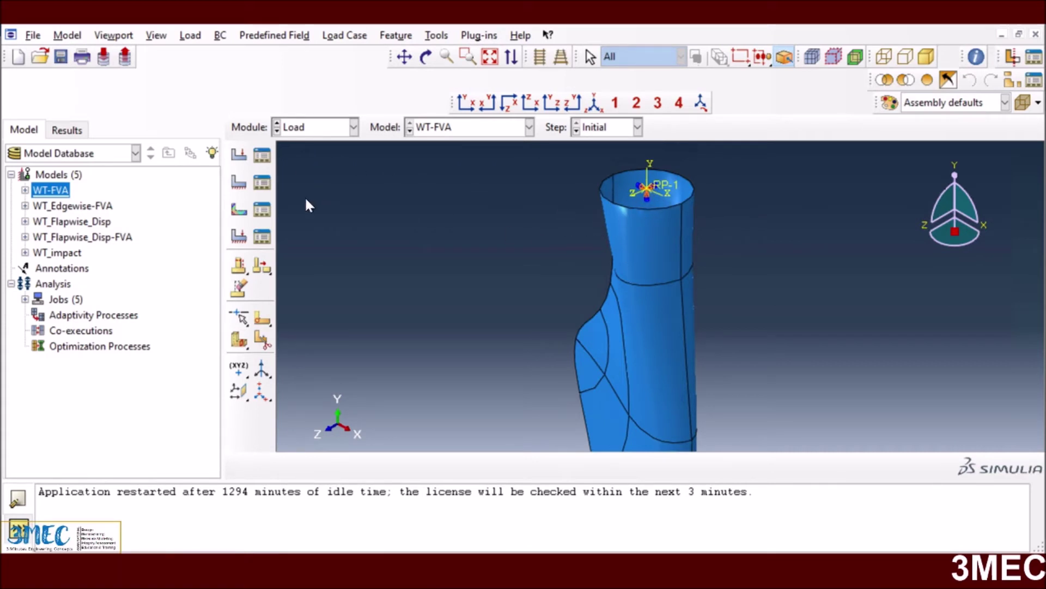
left_click(262, 182)
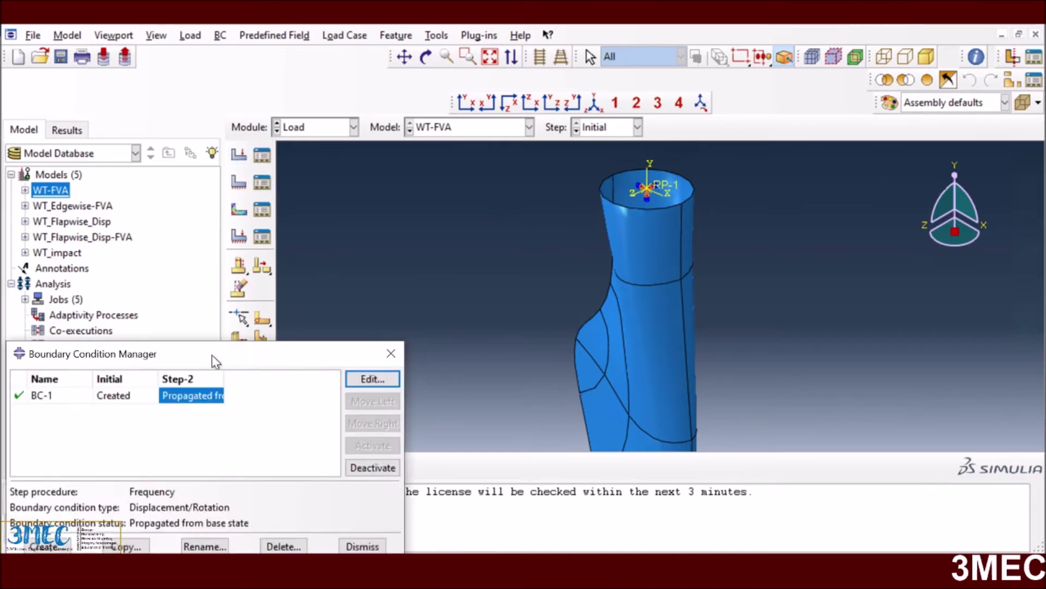
left_click_drag(250, 355, 260, 143)
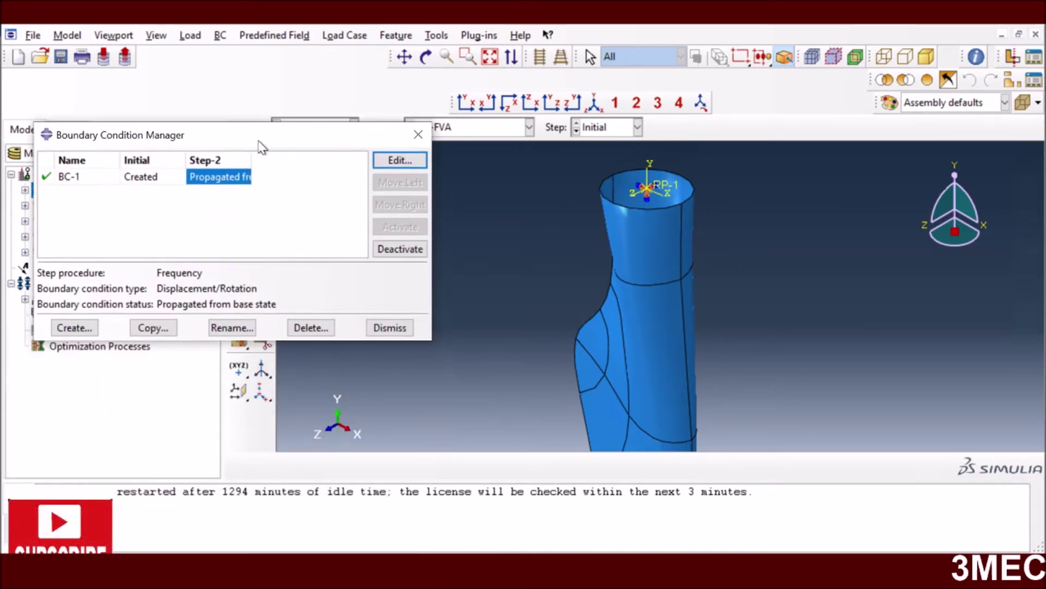
left_click(153, 180)
left_click(400, 160)
left_click(145, 333)
left_click(146, 333)
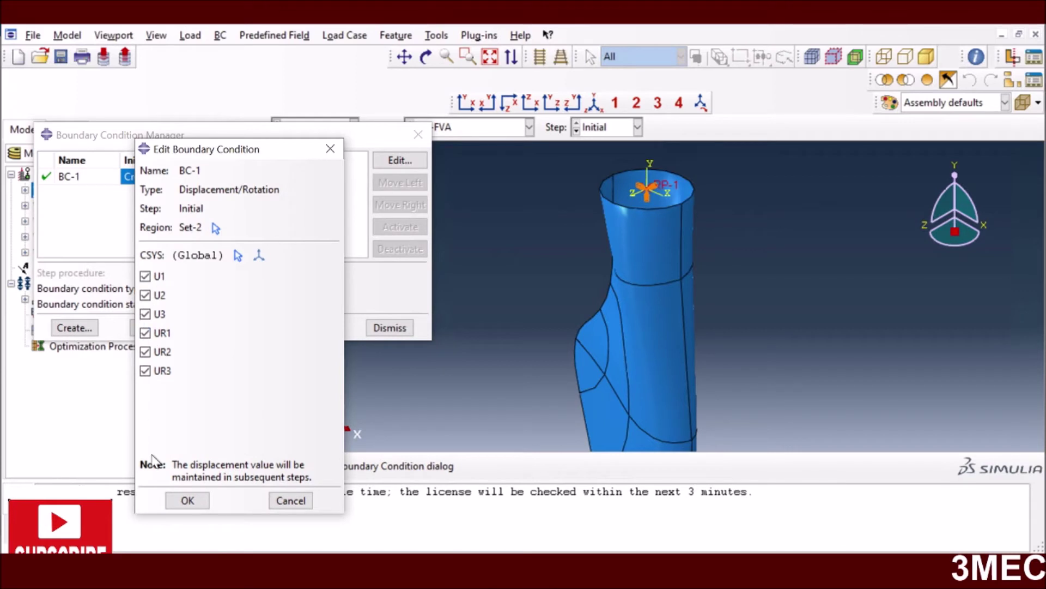
left_click(290, 500)
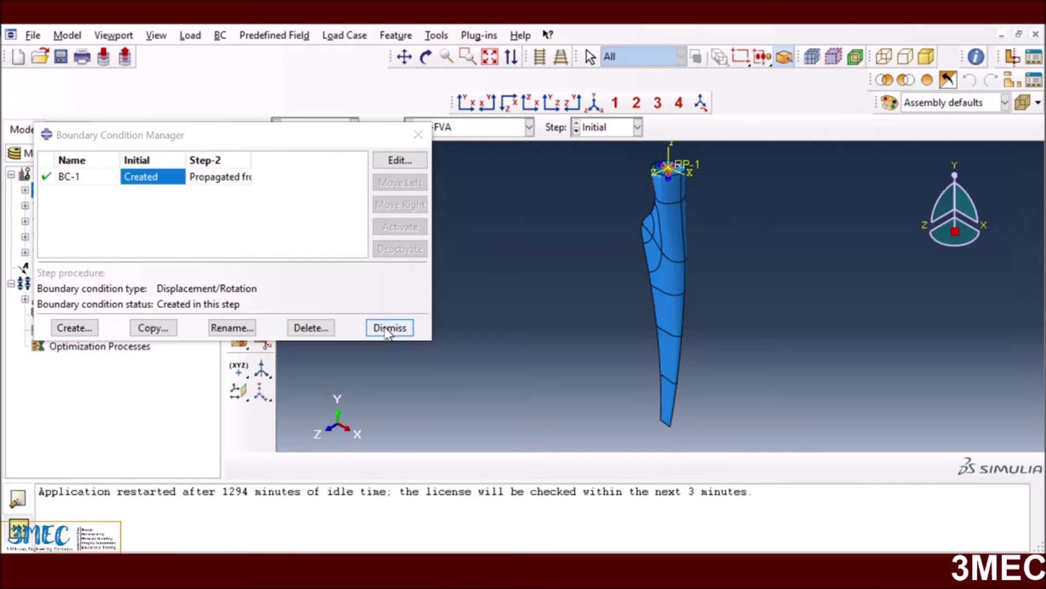
left_click(388, 328)
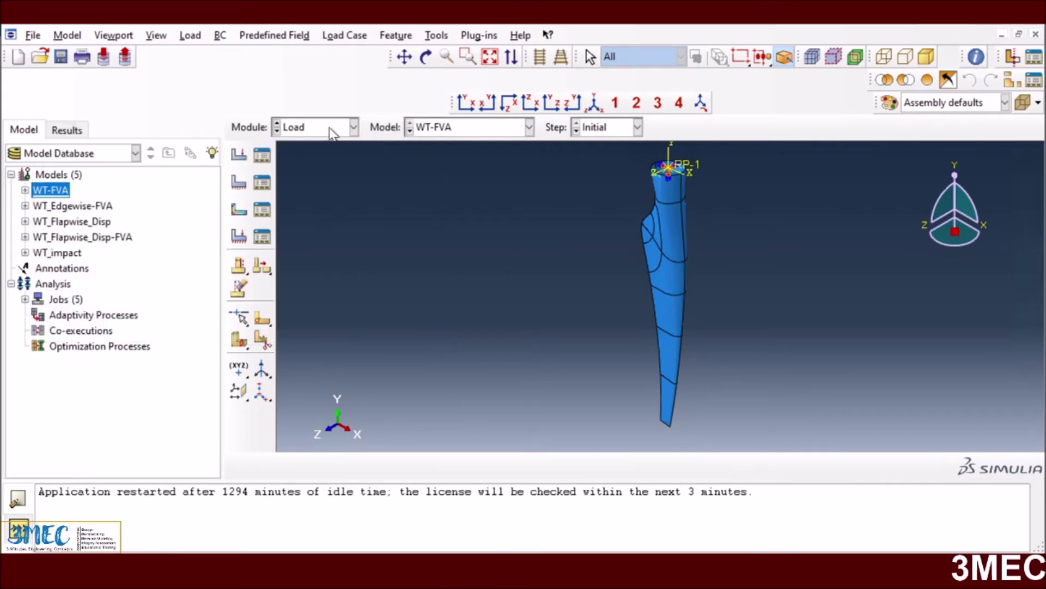
Check the model's loads and boundary conditions in their managers, and close both without changes
left_click(262, 156)
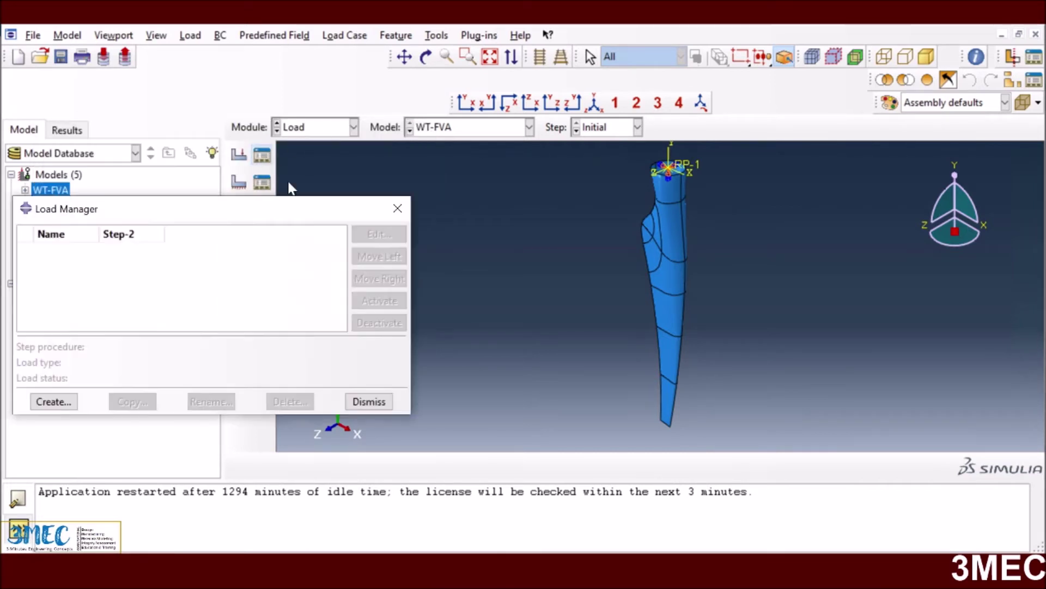
left_click(384, 402)
left_click(262, 183)
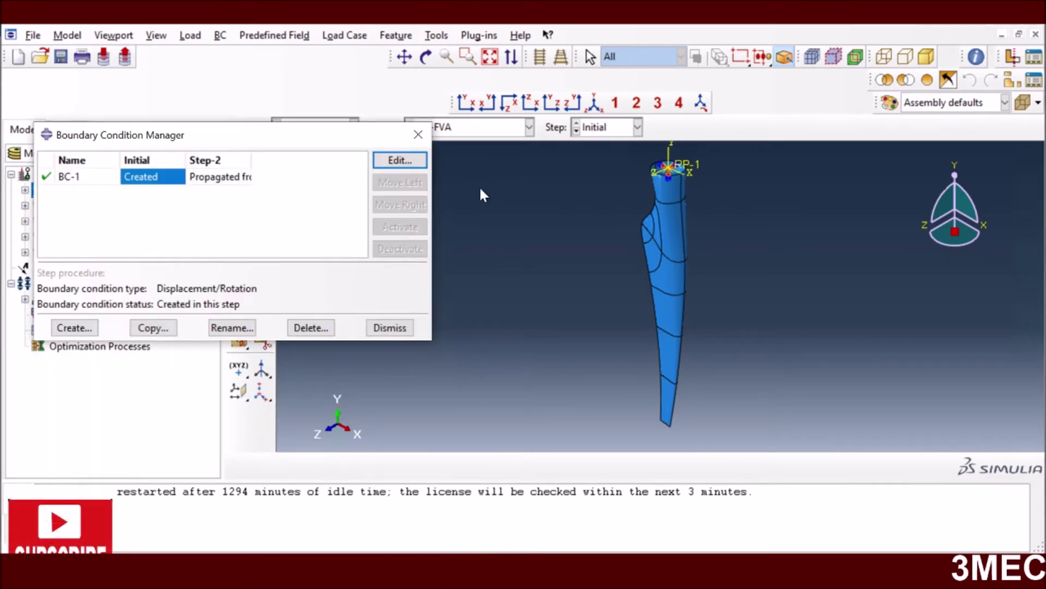
left_click(394, 327)
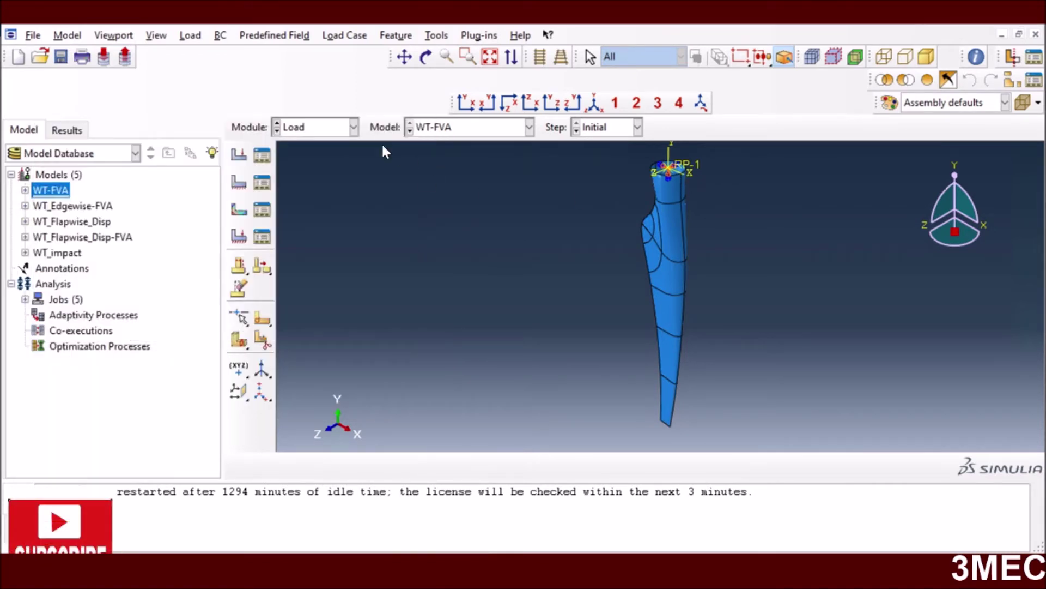
In the Mesh module, switch to the part and review the mesh controls of the whole blade, leaving them unedited
left_click(354, 131)
left_click(327, 237)
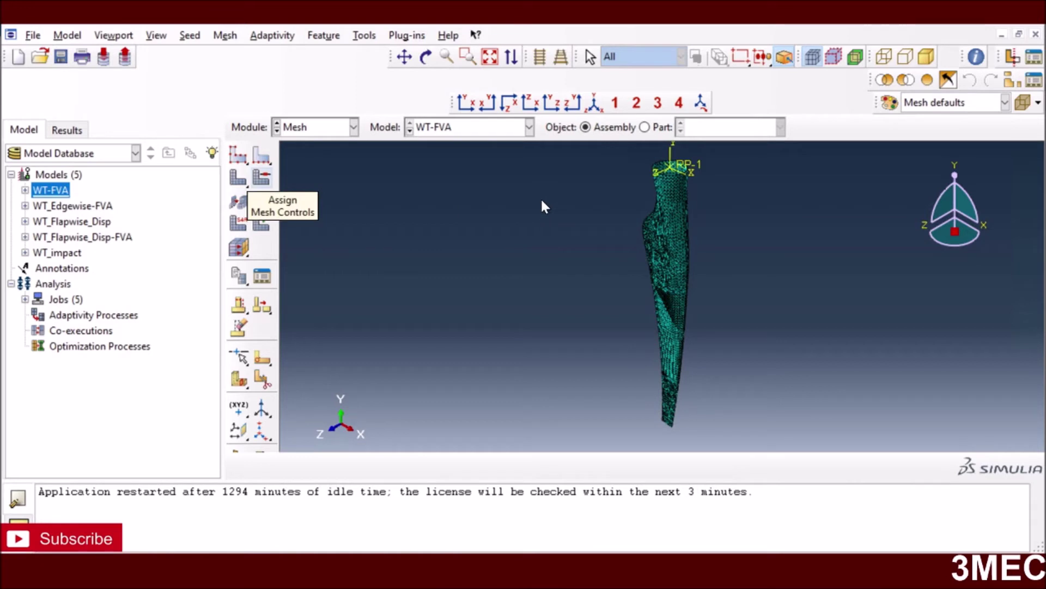
left_click(262, 177)
left_click(523, 319)
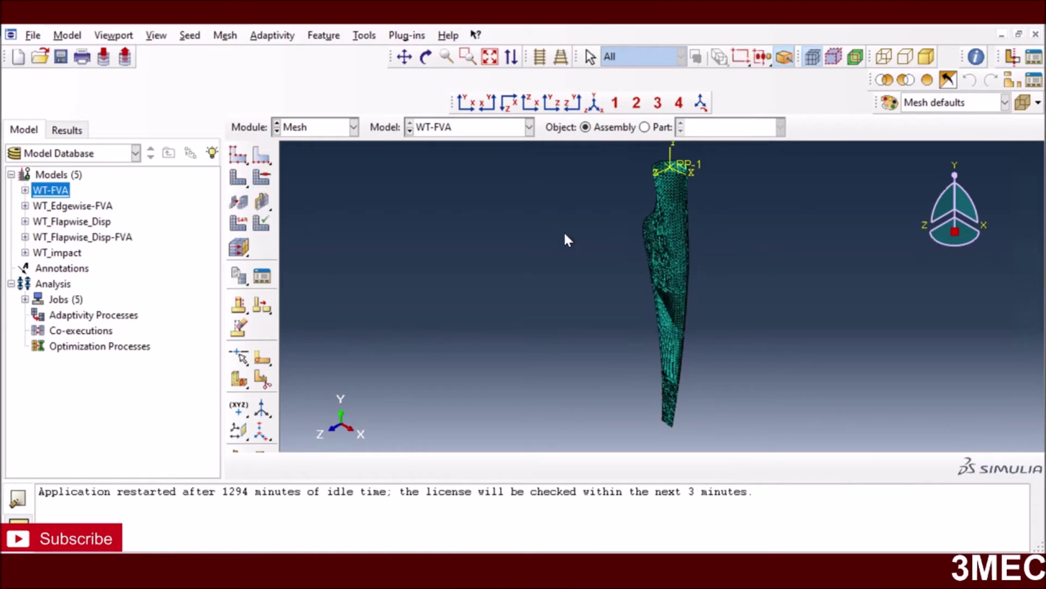
left_click(655, 128)
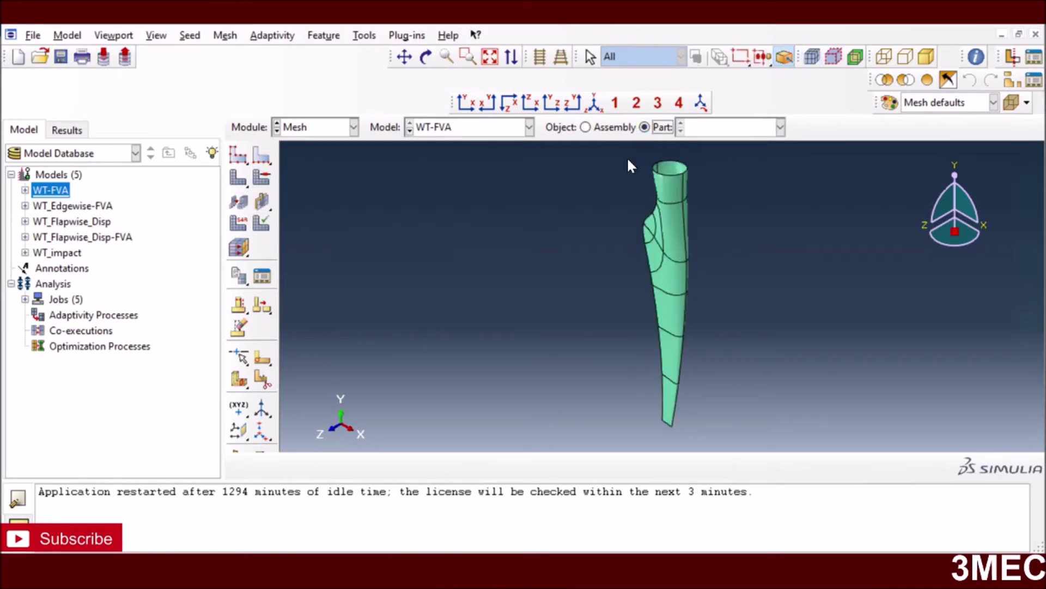
left_click(256, 180)
left_click_drag(581, 174, 791, 425)
left_click(596, 466)
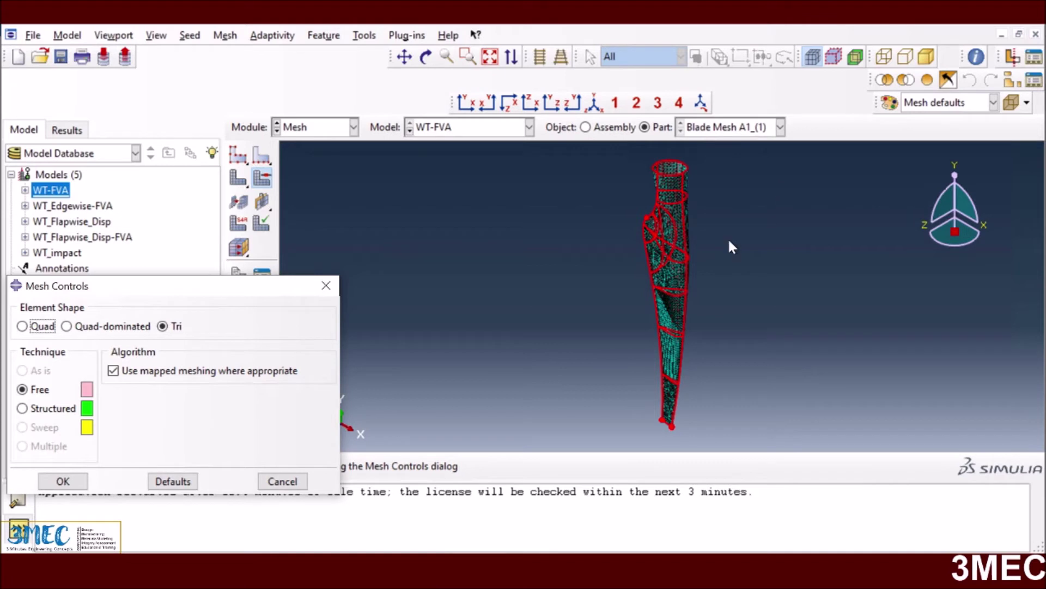
left_click(287, 482)
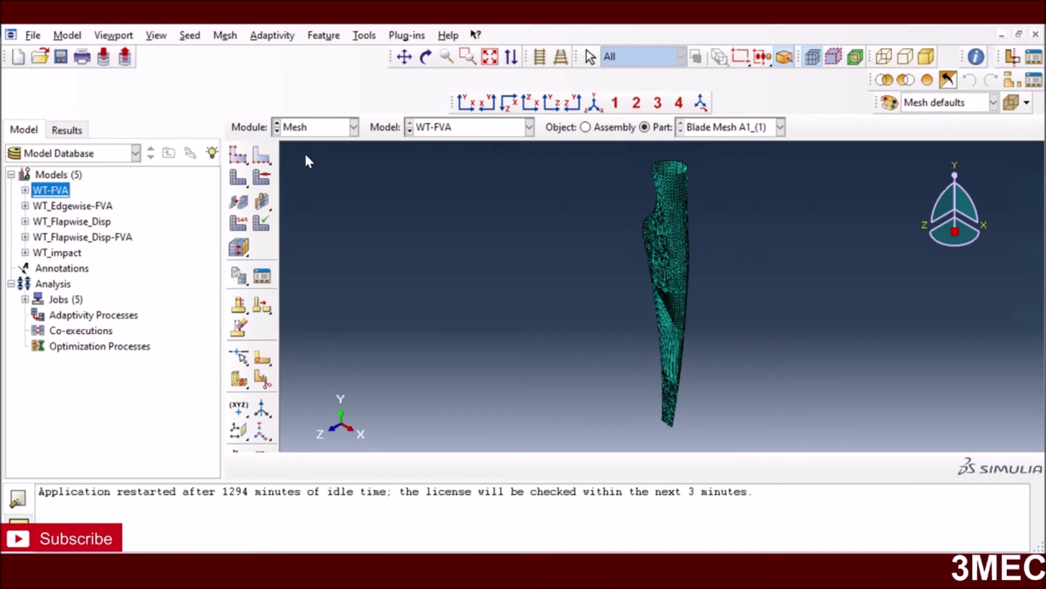
Review the element type assigned to the whole blade, including its library, geometric order and family, and cancel without changes
left_click(241, 225)
left_click_drag(587, 184, 768, 390)
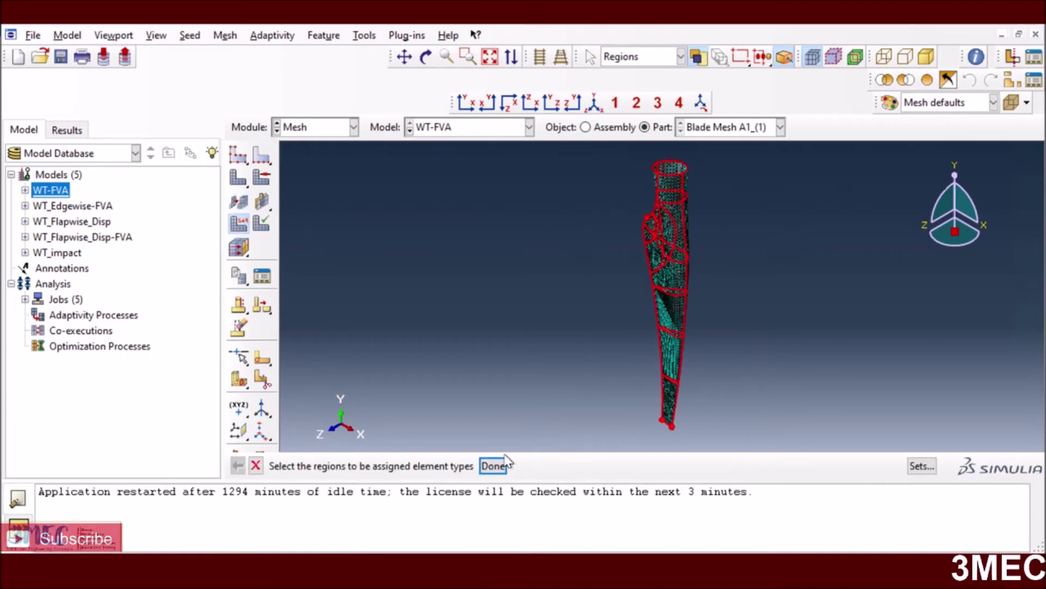
left_click(493, 465)
left_click_drag(350, 240, 340, 173)
left_click_drag(361, 83, 363, 82)
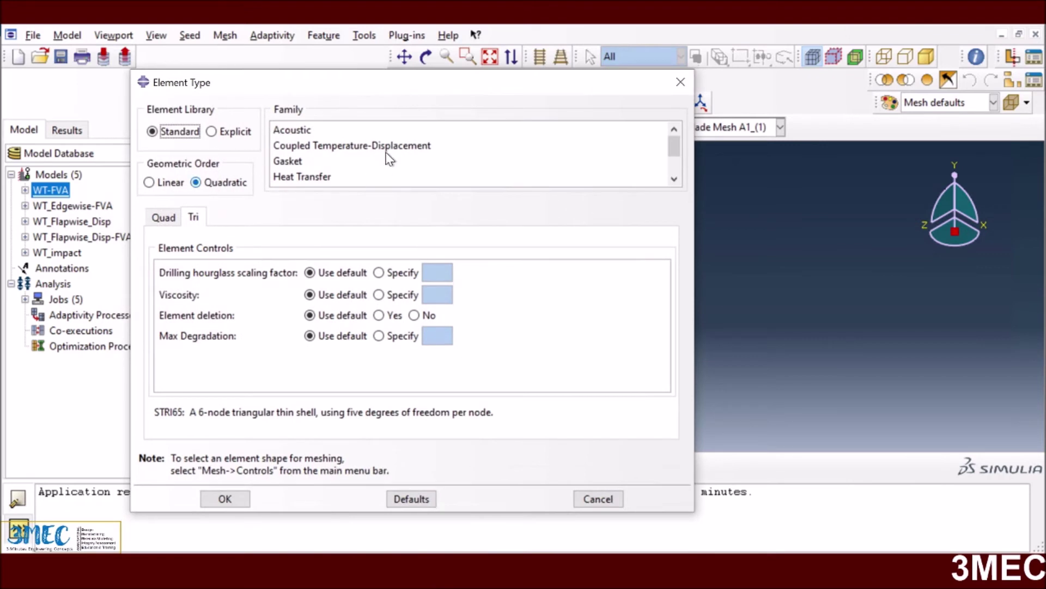
scroll(397, 158, "down", 3)
left_click(531, 179)
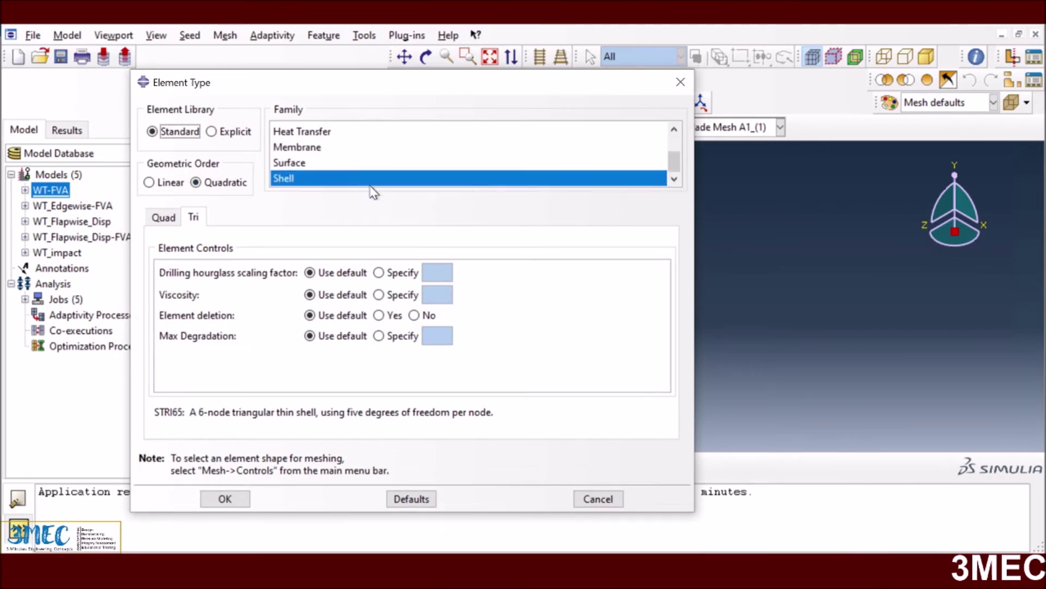
left_click(592, 506)
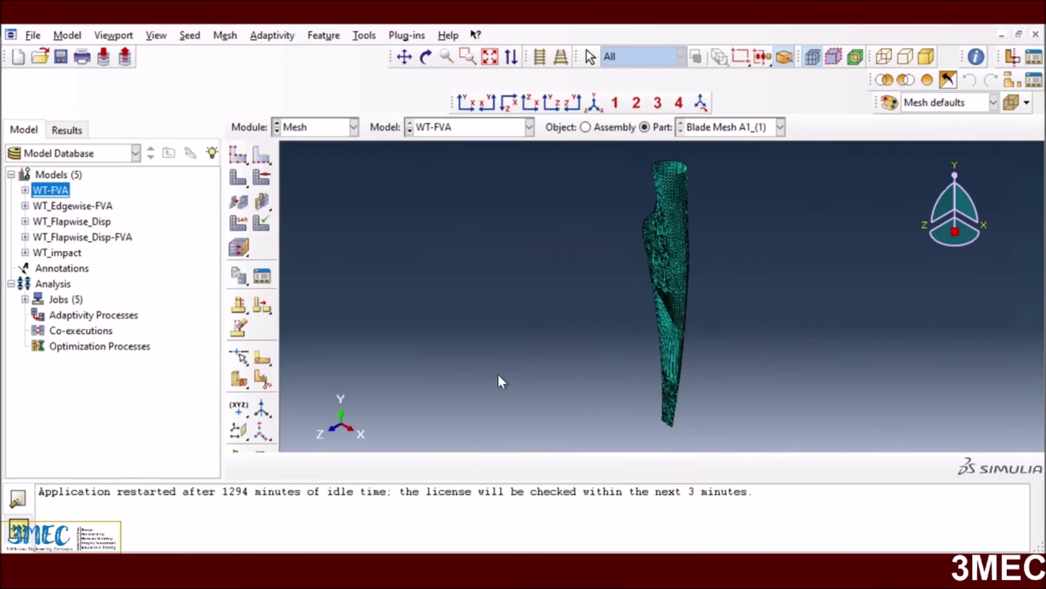
In the Job module, review the job list and the job creation options for model WT-FVA, without creating a job
left_click(354, 127)
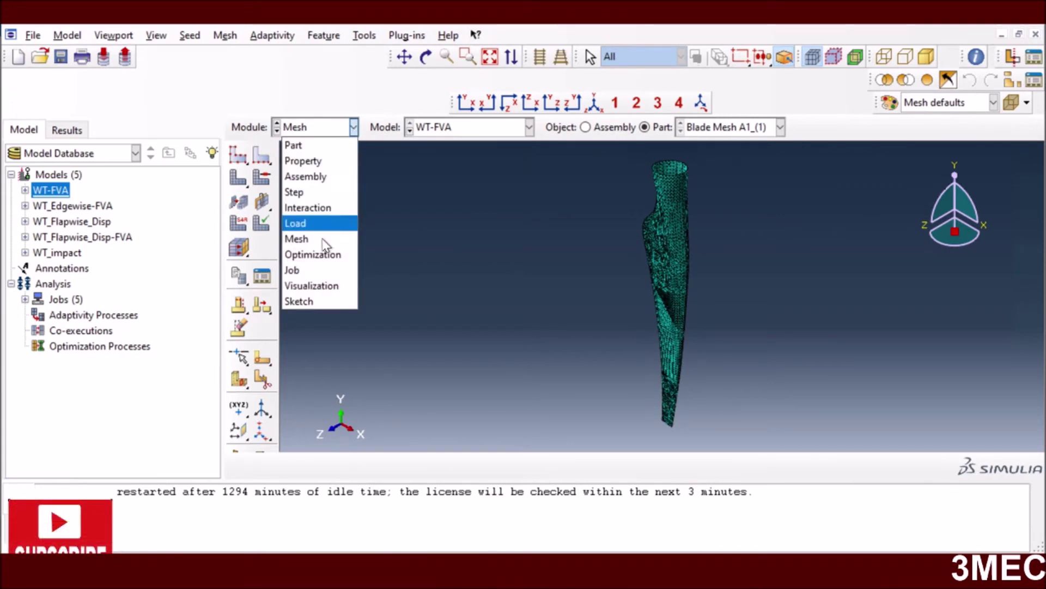
left_click(297, 270)
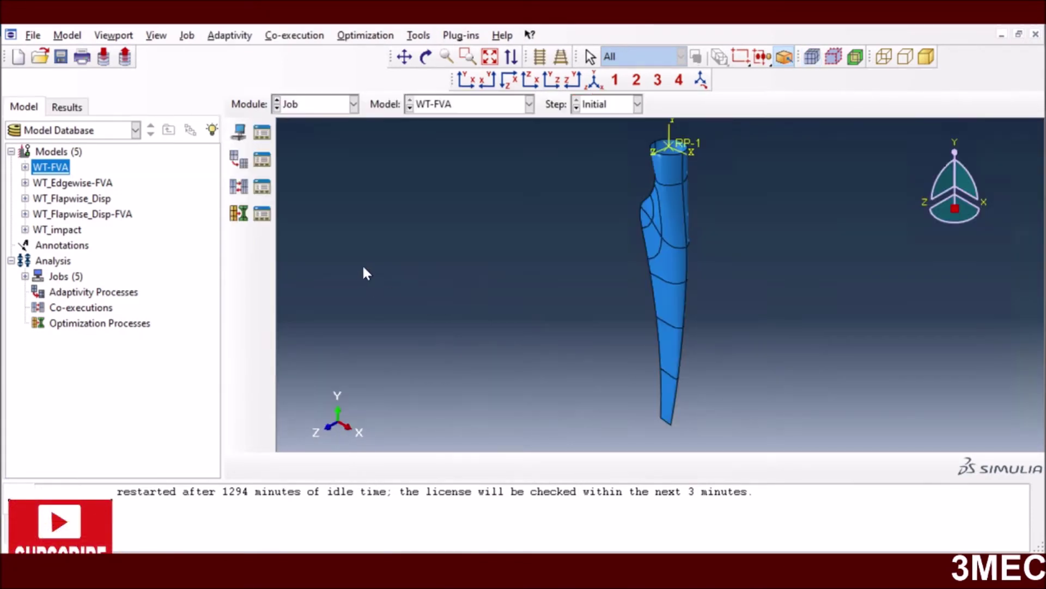
left_click(262, 132)
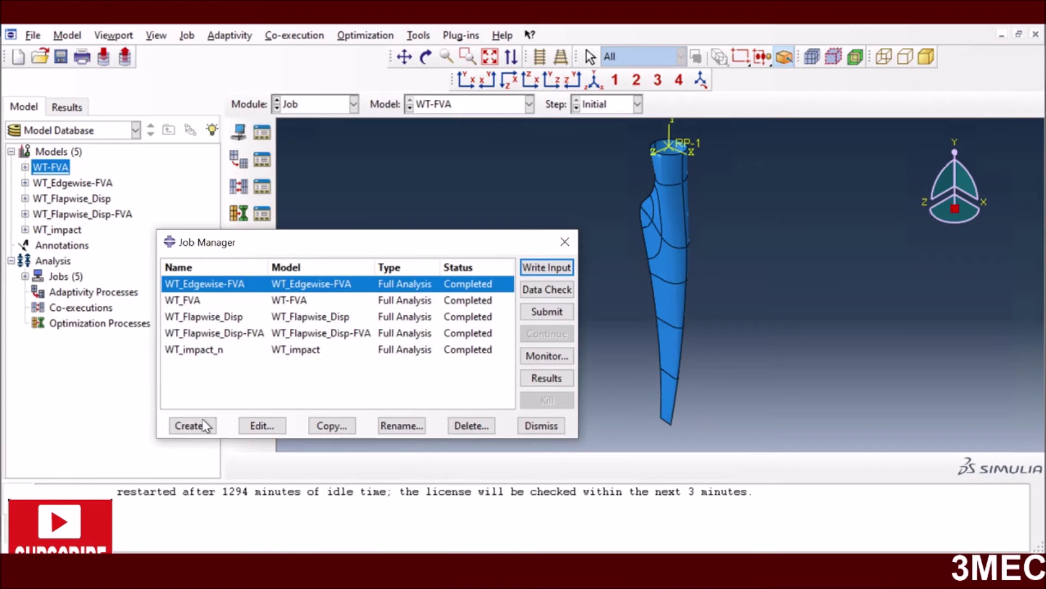
left_click(191, 426)
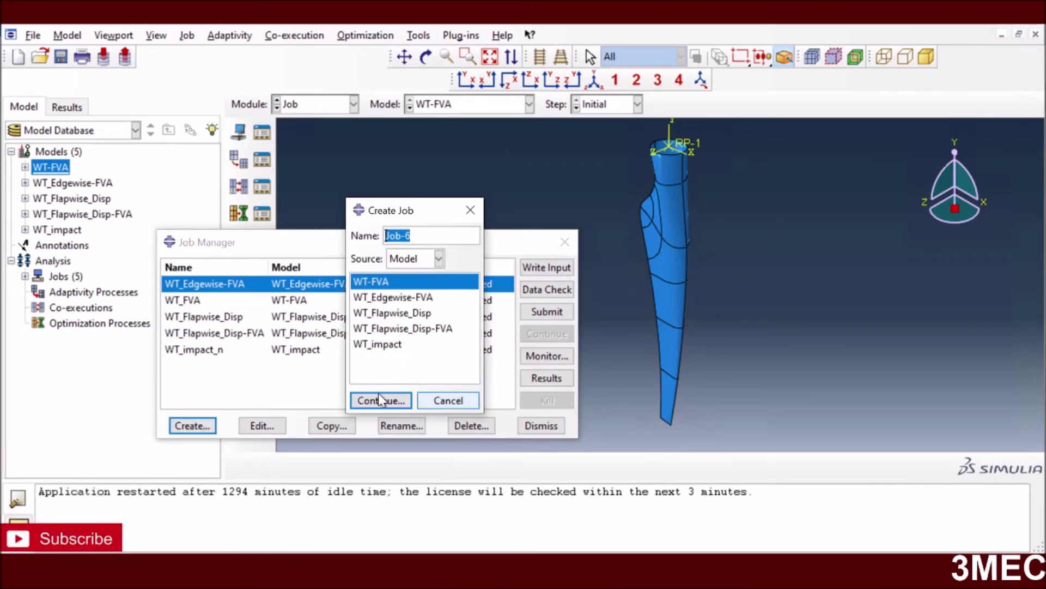
key("Escape")
Review the run status and log of job WT_FVA in its monitor, and close the monitor
left_click(194, 300)
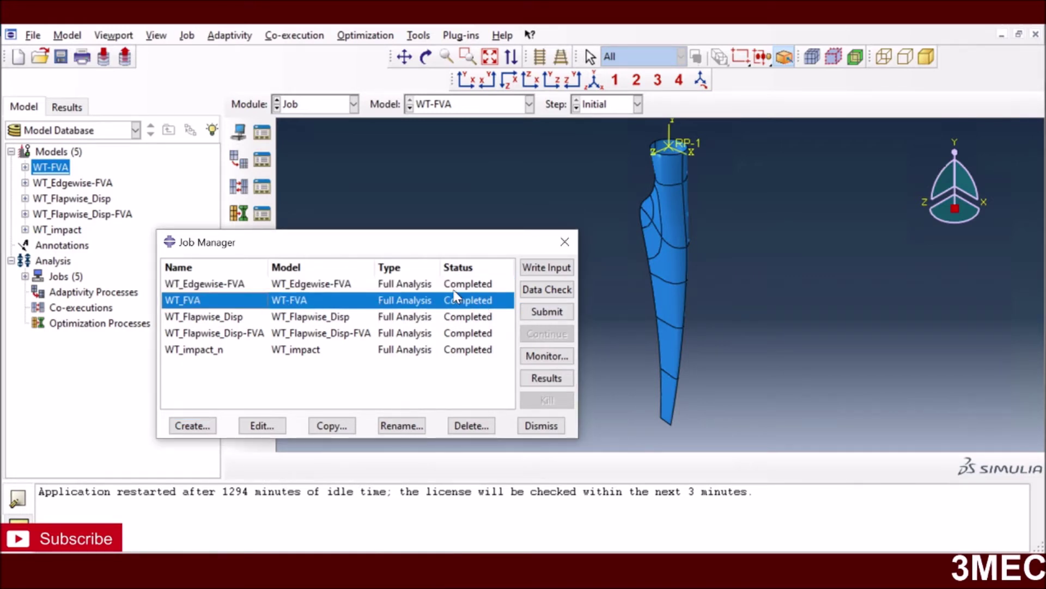
left_click(538, 360)
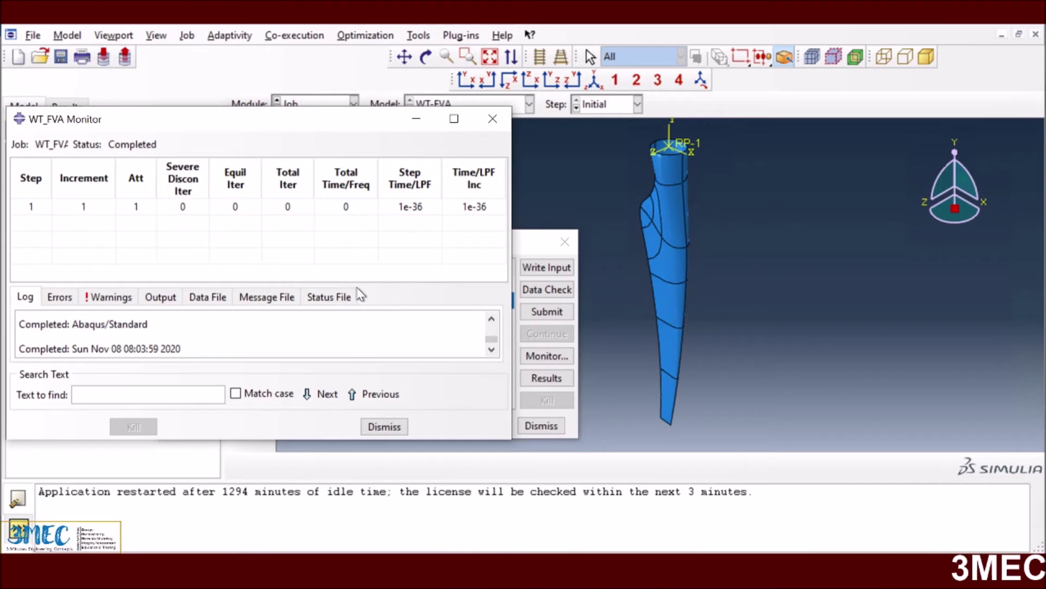
left_click(382, 427)
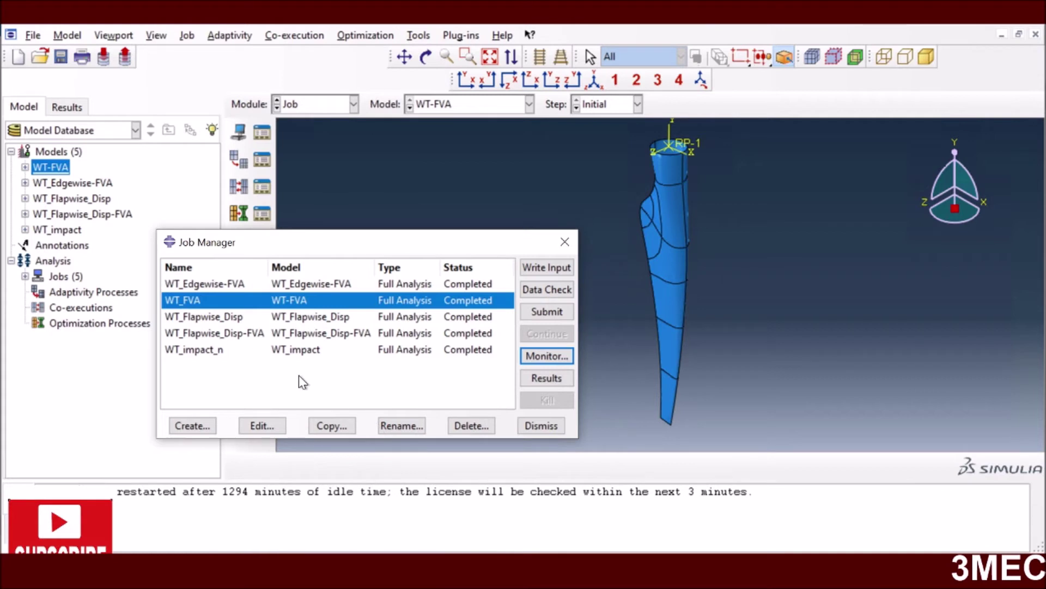
Open the results of job WT_FVA and set the plot's visible edges to All edges
left_click(536, 379)
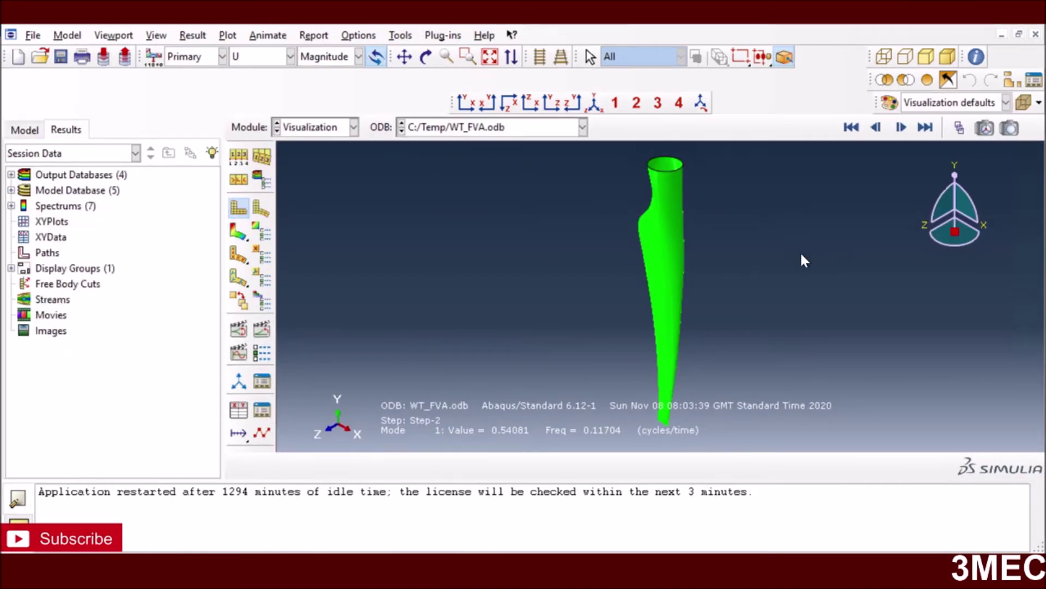
left_click(359, 35)
left_click(357, 53)
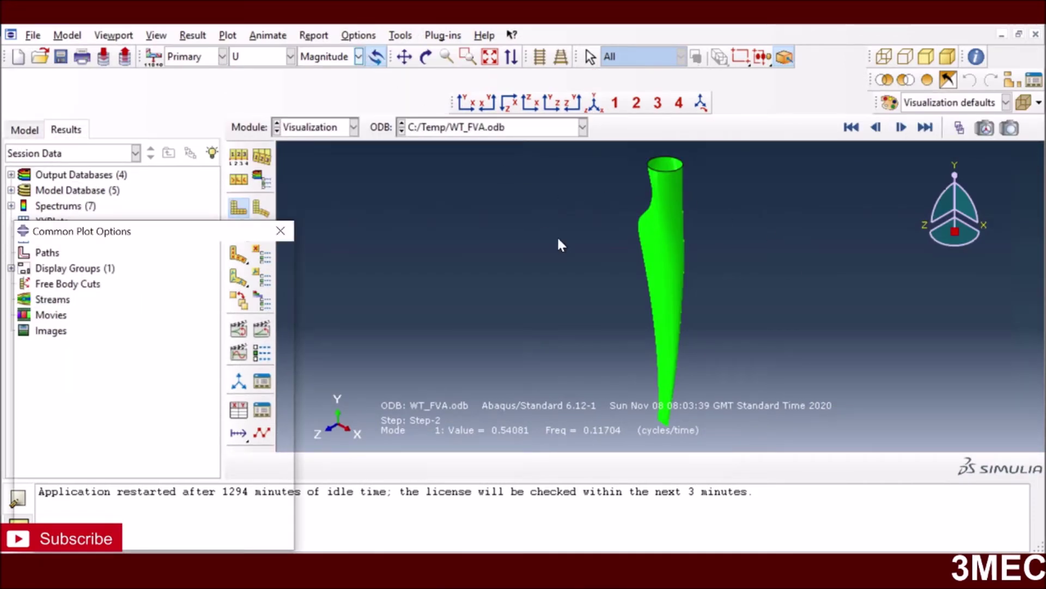
left_click(194, 295)
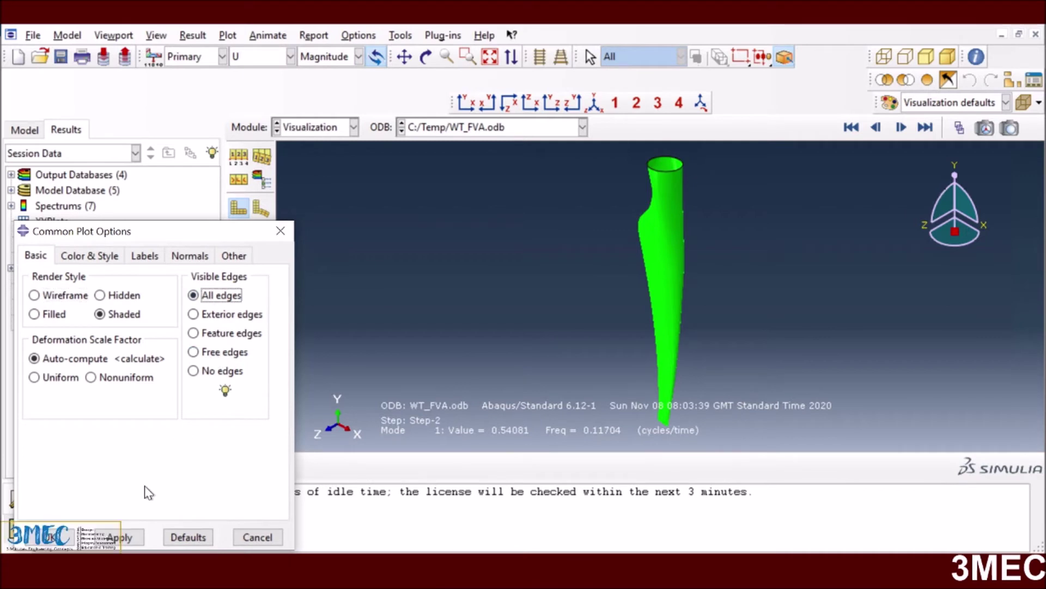
left_click(116, 538)
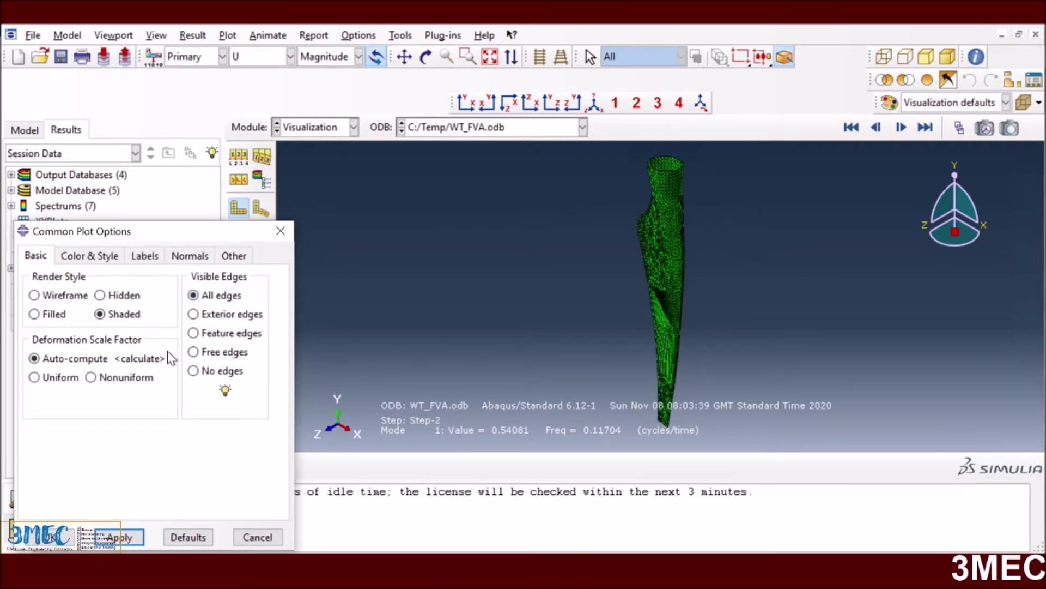
Set the plot's visible edges to Free edges and close the common plot options
left_click(194, 352)
left_click(124, 538)
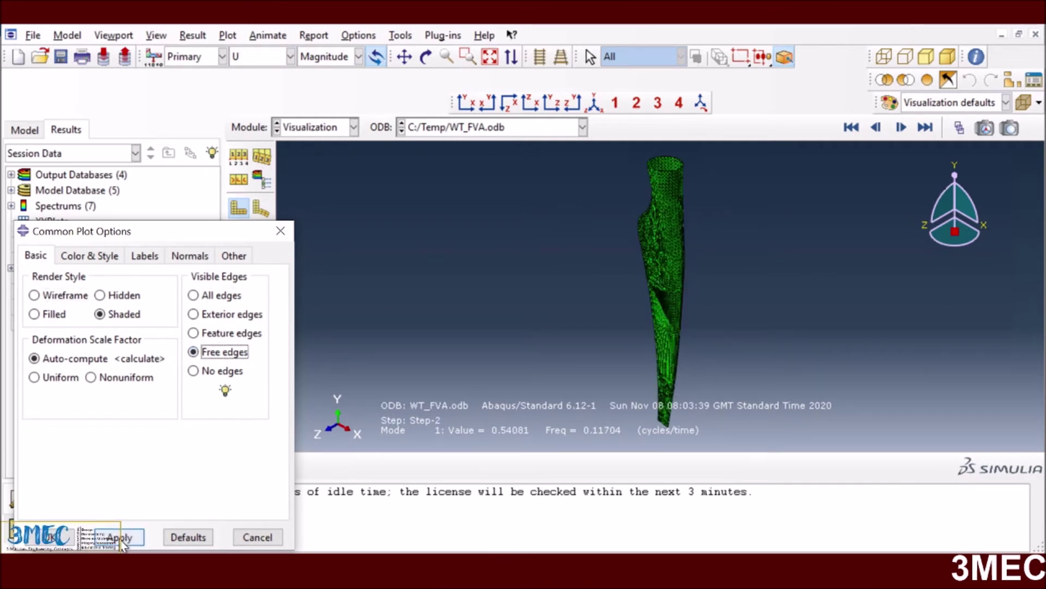
left_click(59, 536)
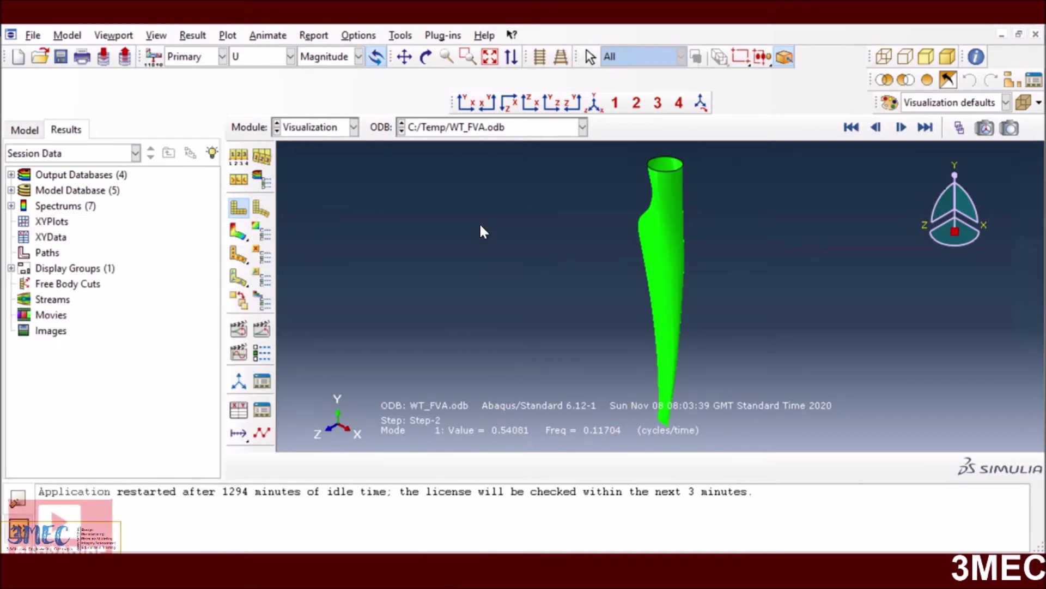
Plot the displacement magnitude contours on the deformed blade and view the first mode shape from another angle
left_click(245, 235)
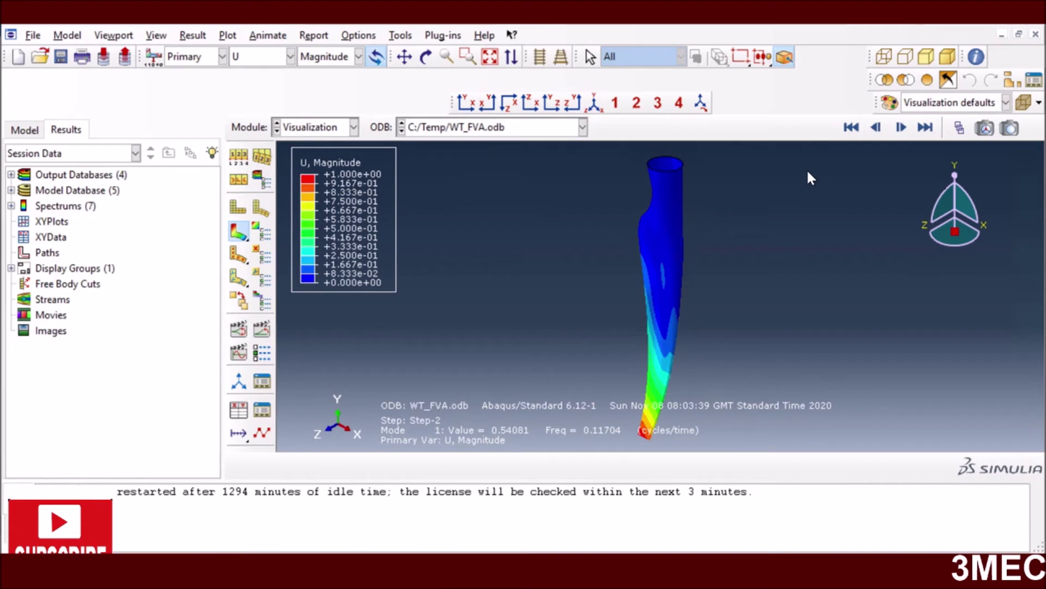
left_click(849, 129)
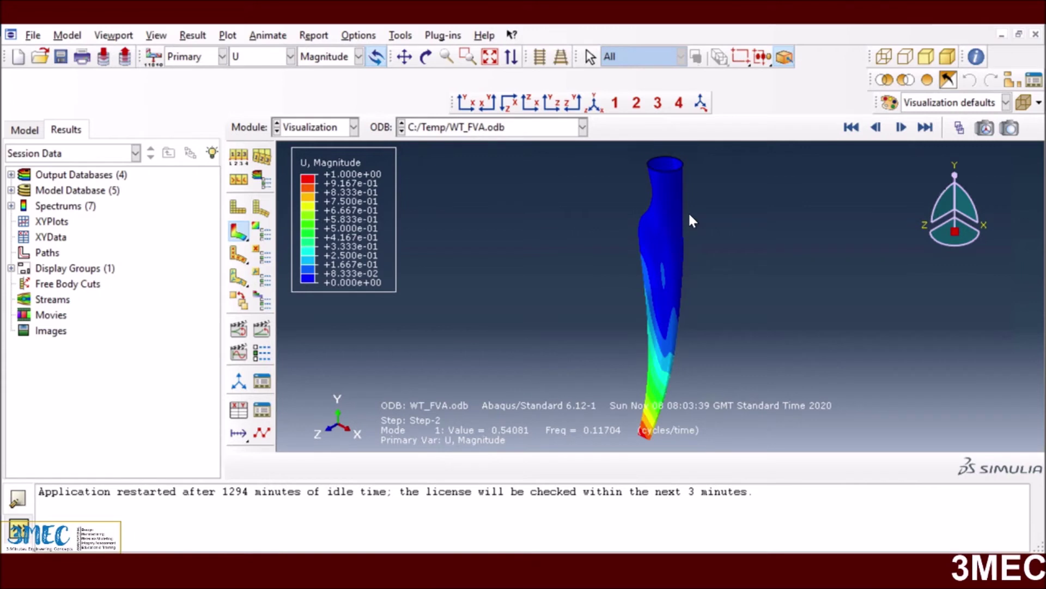
left_click(427, 56)
mouse_move(616, 313)
left_mouse_down()
mouse_move(555, 321)
mouse_move(700, 302)
mouse_move(596, 353)
mouse_move(536, 322)
mouse_move(644, 318)
mouse_move(631, 299)
left_mouse_up()
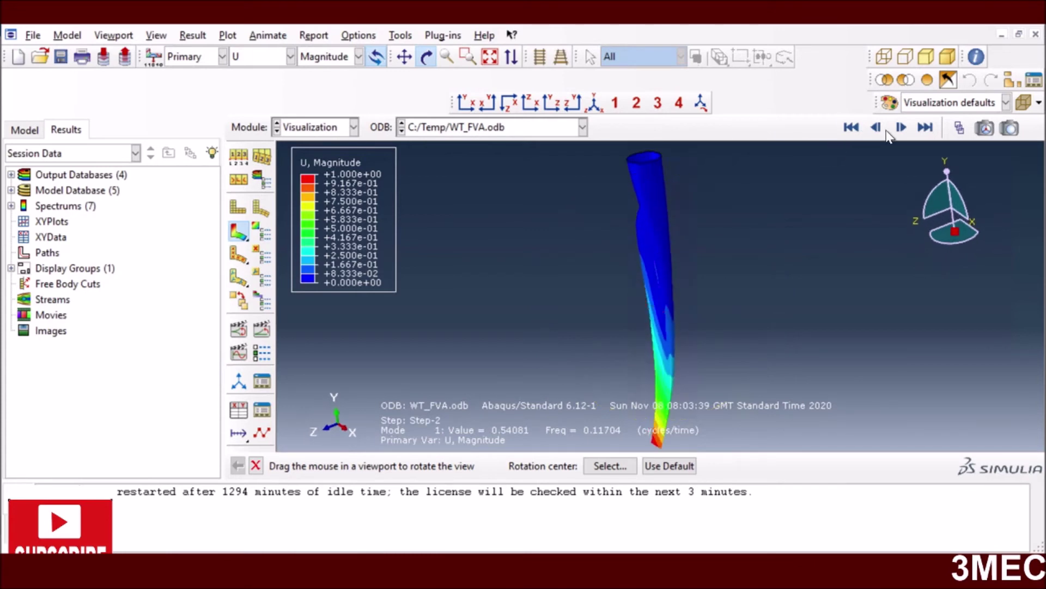
Go through modes 2, 3 and 4, examining each mode's frequency and deformed blade shape
left_click(902, 128)
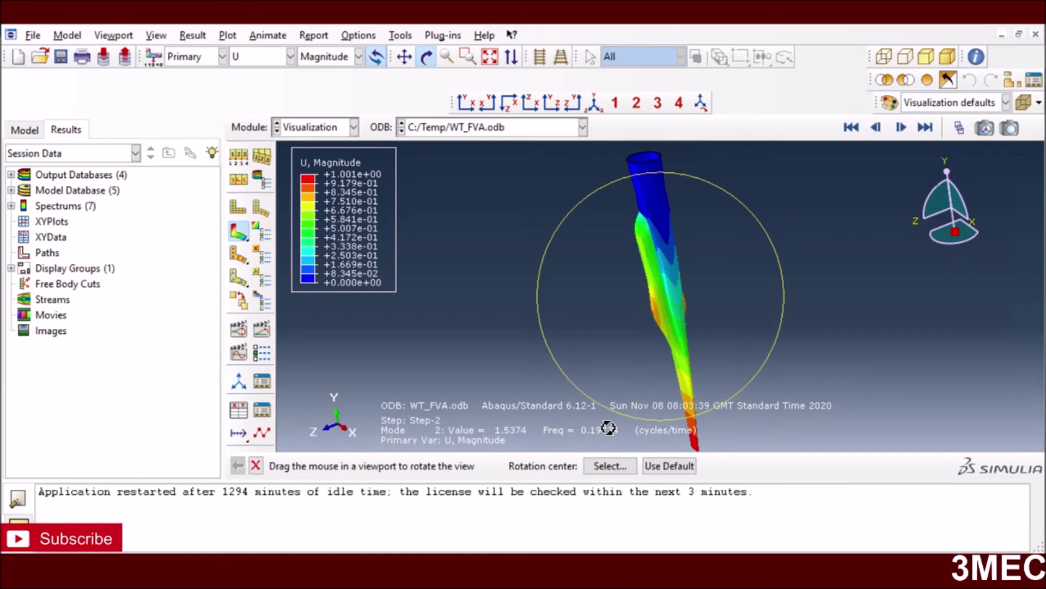
mouse_move(707, 283)
left_mouse_down()
mouse_move(752, 252)
mouse_move(591, 302)
mouse_move(748, 273)
mouse_move(693, 284)
left_mouse_up()
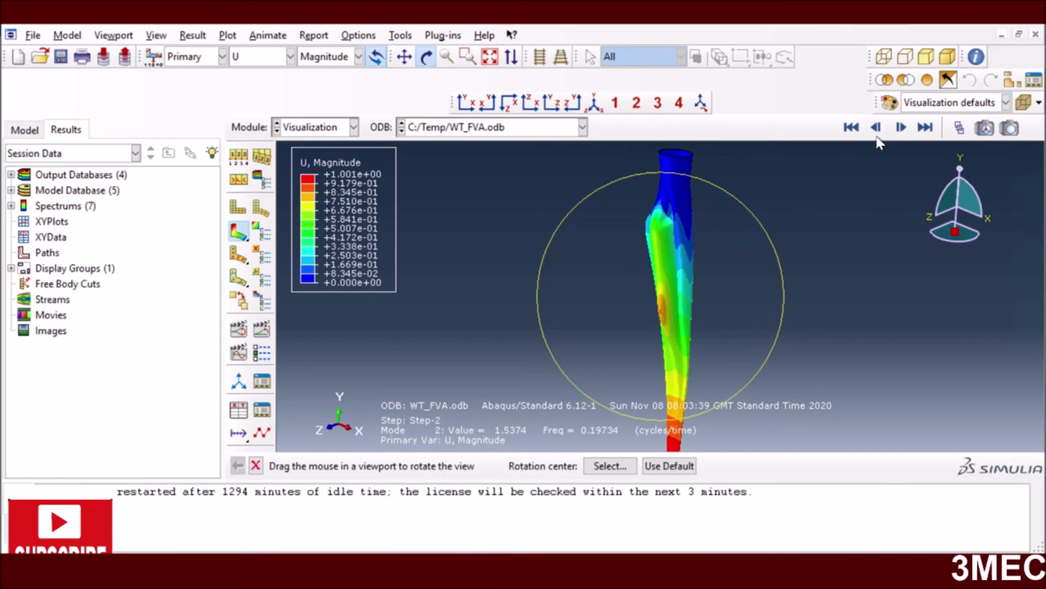
left_click(901, 128)
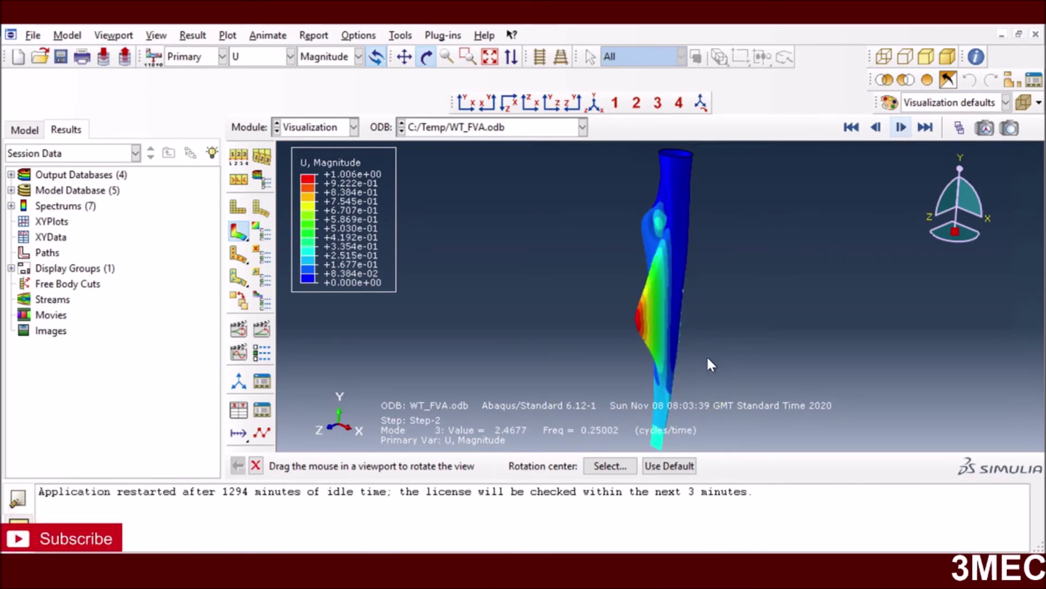
left_click_drag(708, 359, 744, 358)
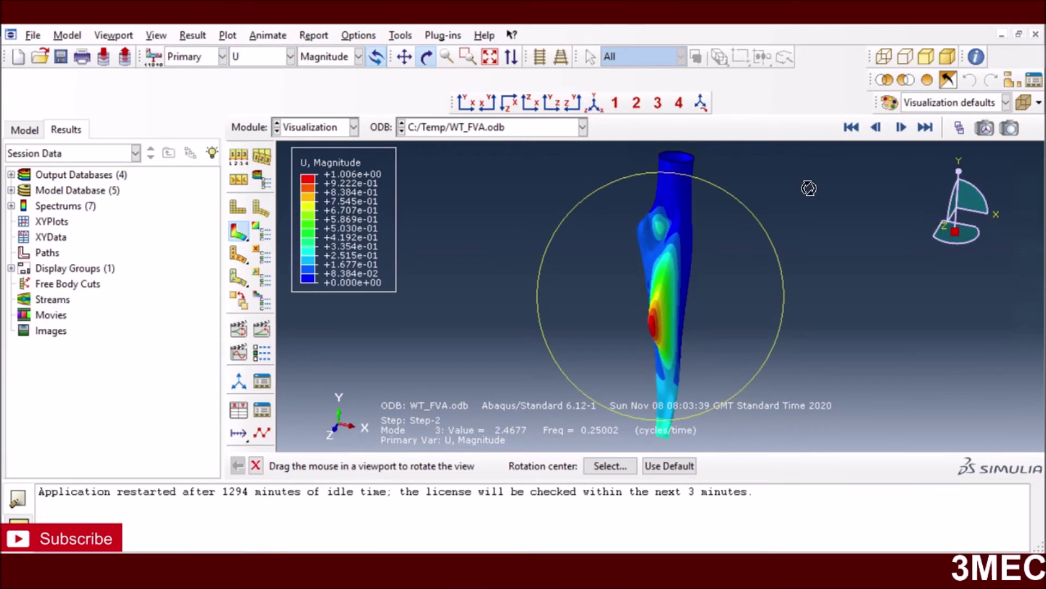
left_click(901, 128)
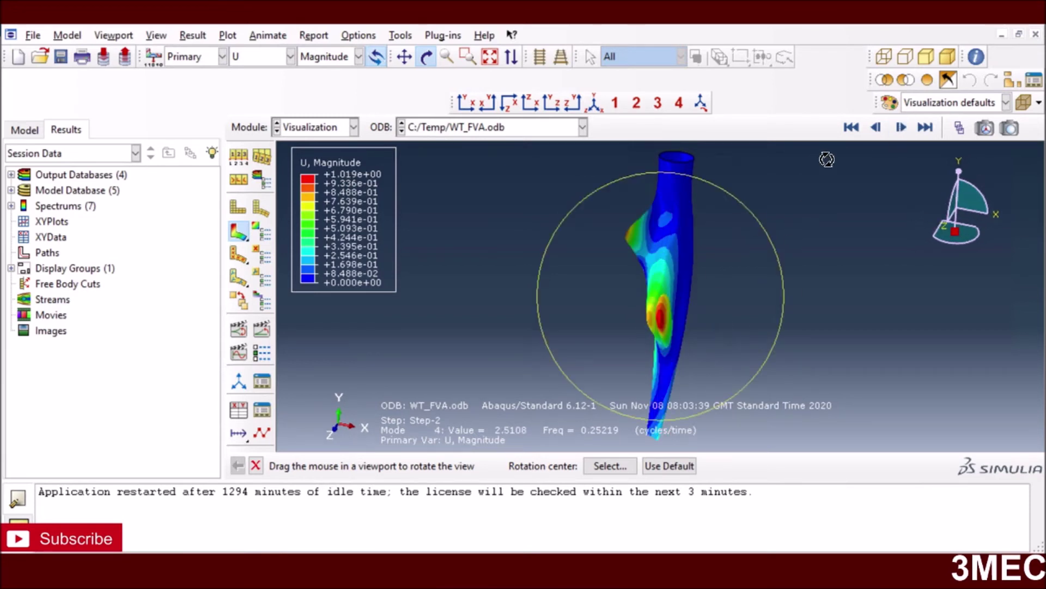
Return to the first mode and examine its frequency and deformed blade shape from another angle
left_click(851, 128)
left_click(902, 126)
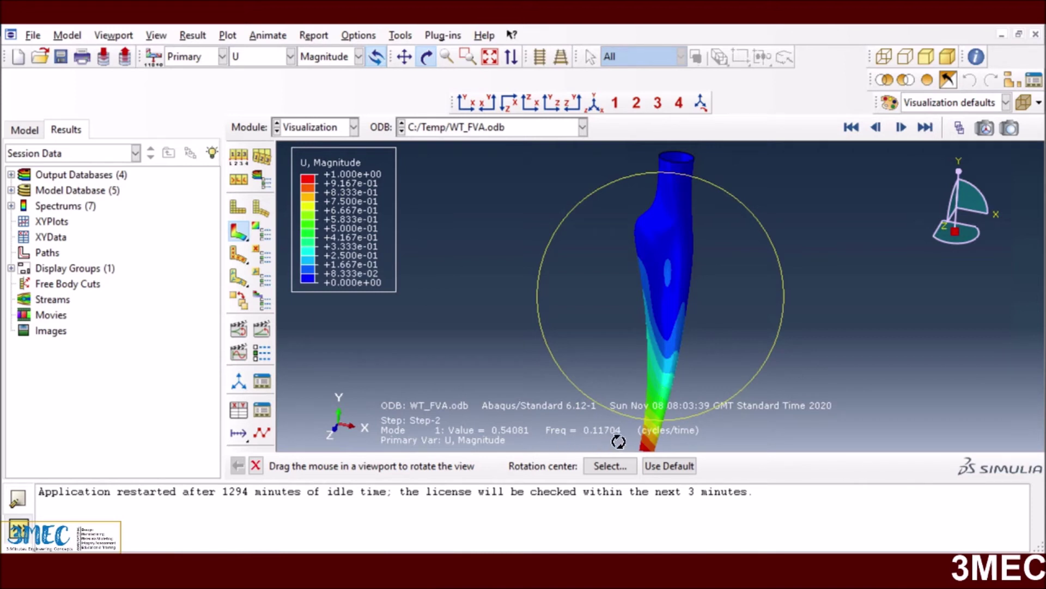
left_click_drag(696, 273, 667, 273)
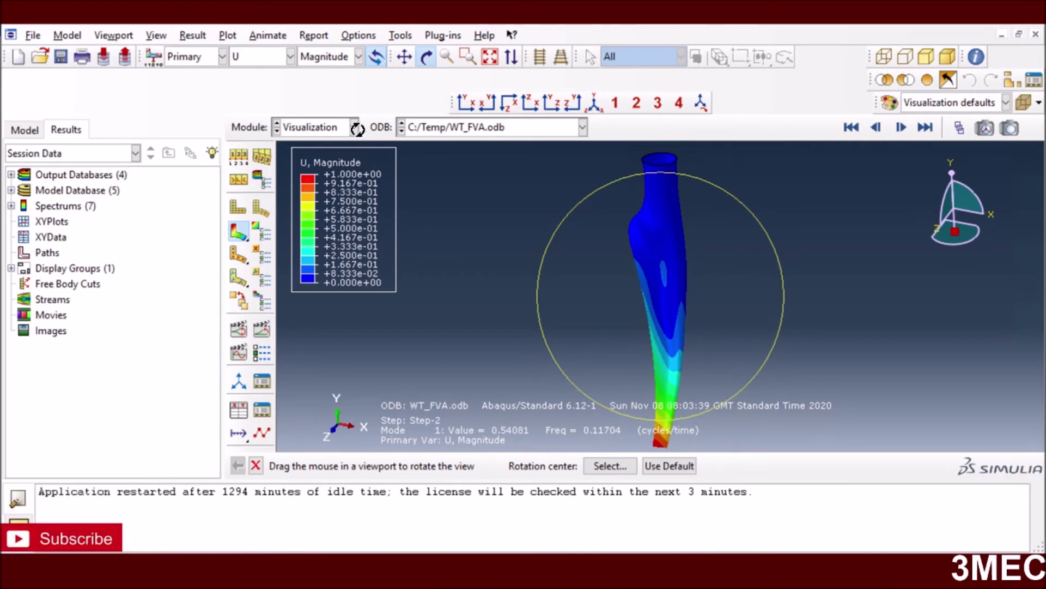
Switch to the Part module and make WT_Edgewise-FVA the current model, with its contents expanded in the model database
left_click(354, 128)
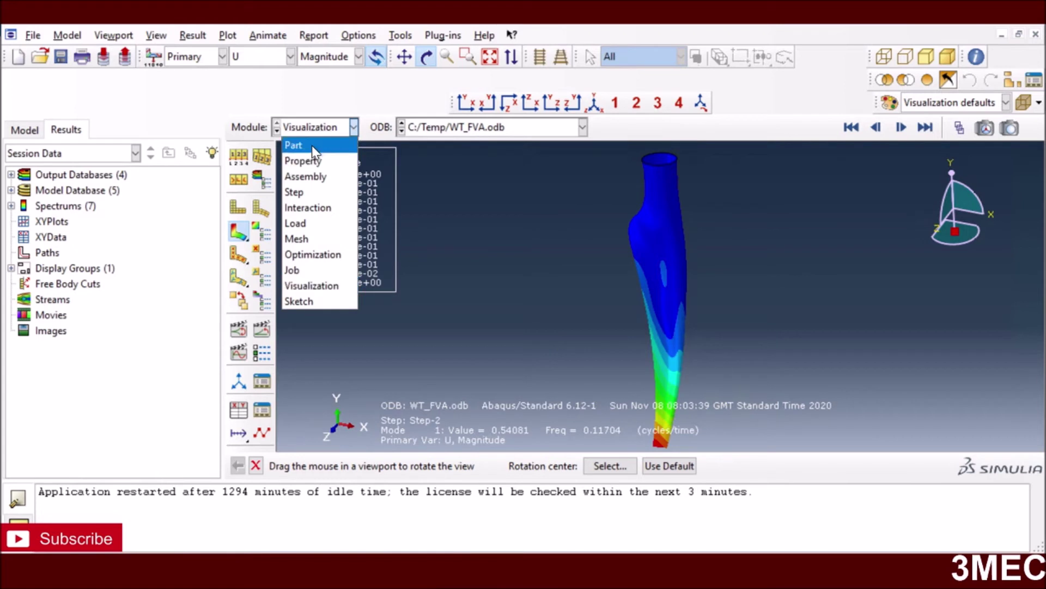
left_click(312, 145)
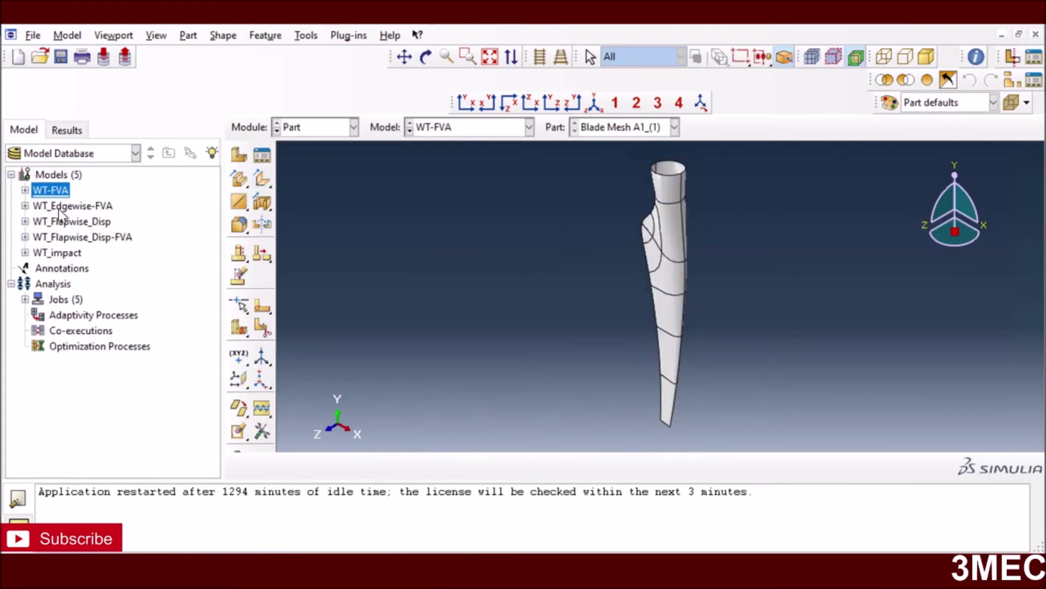
left_click(61, 209)
left_click(25, 206)
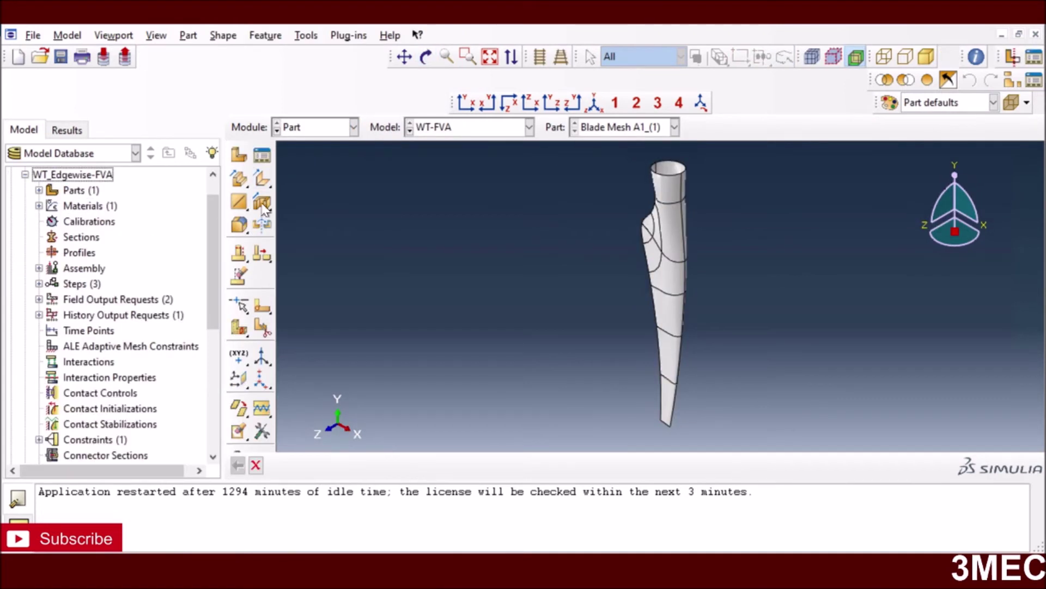
left_click(443, 129)
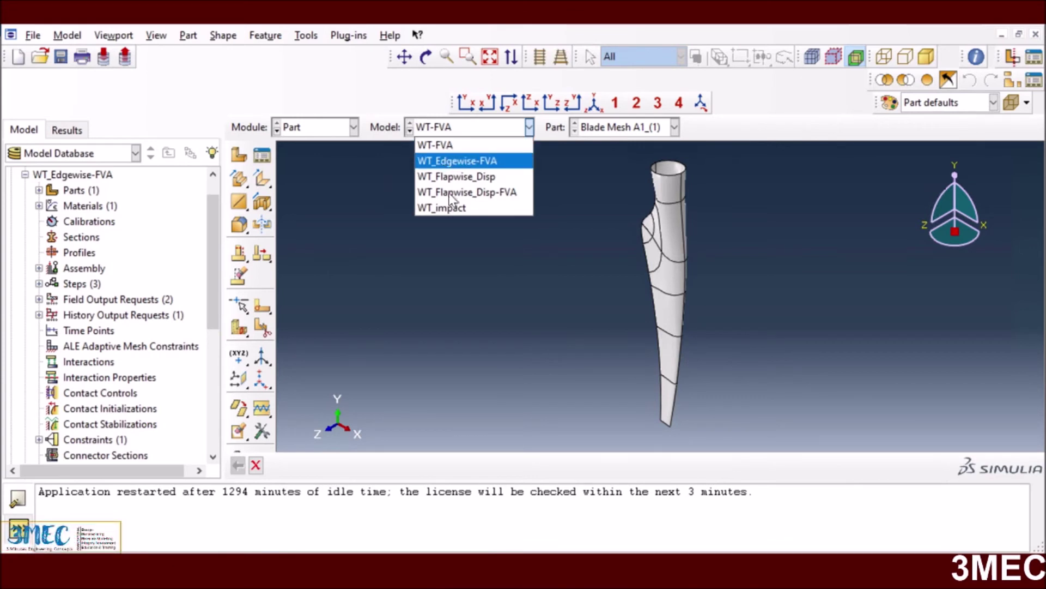
left_click(458, 160)
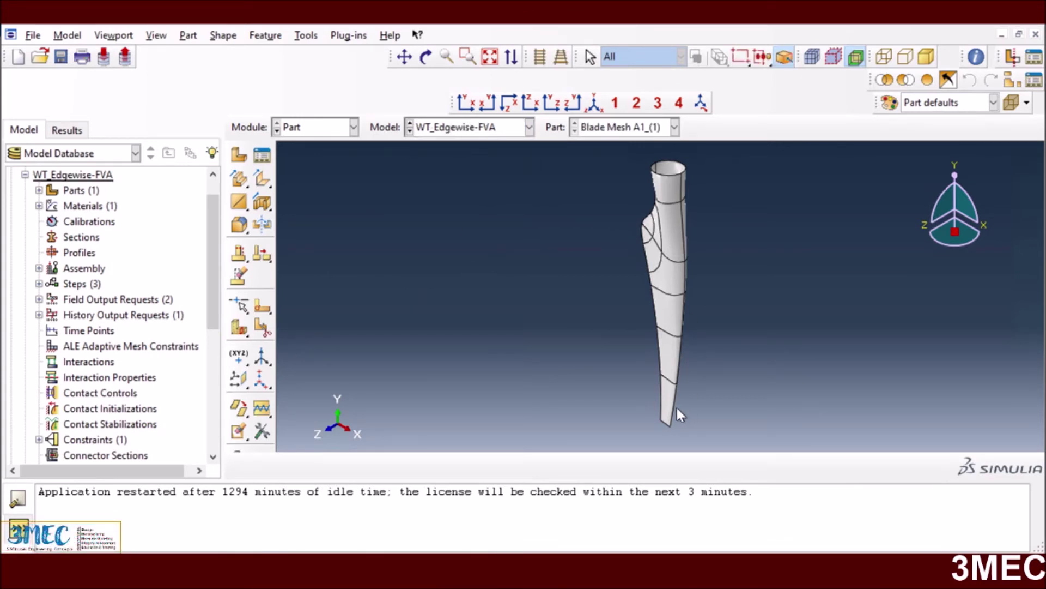
In the Property module, examine the Density and Elastic definitions of Material-1 and close the material manager
left_click(354, 128)
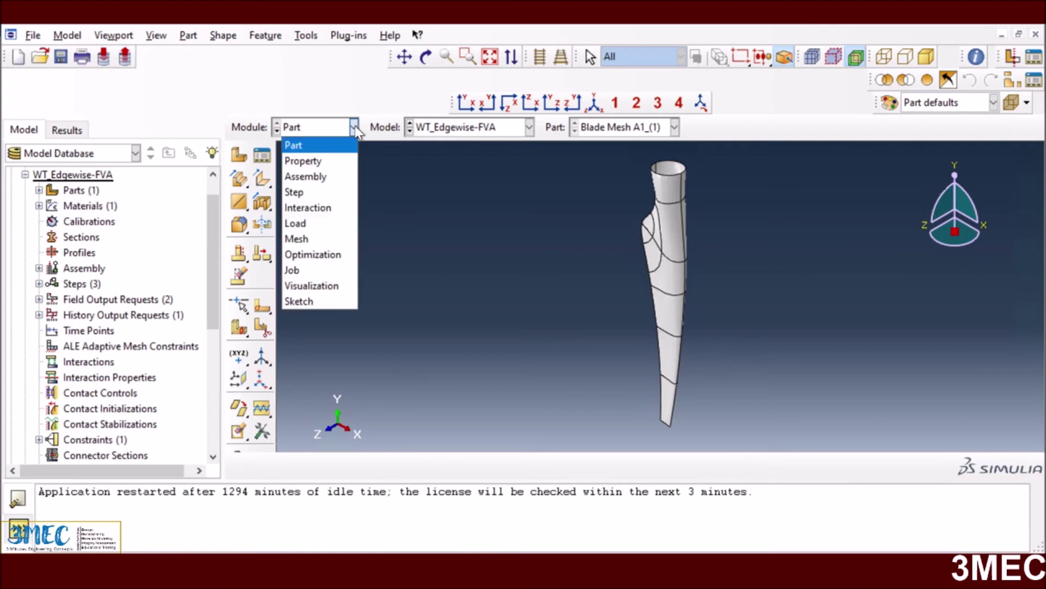
left_click(305, 161)
left_click(262, 156)
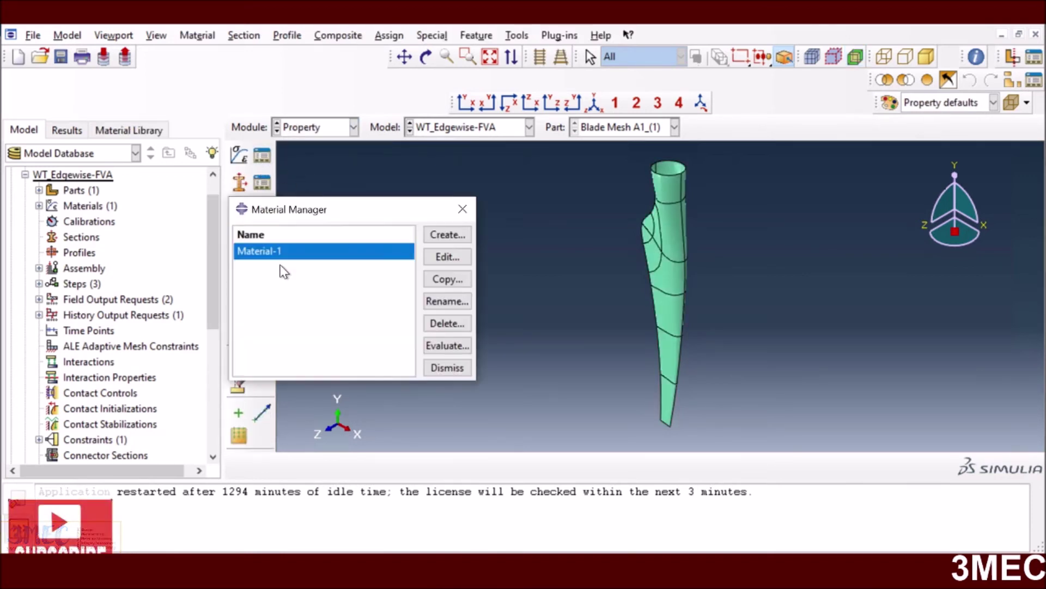
left_click(438, 260)
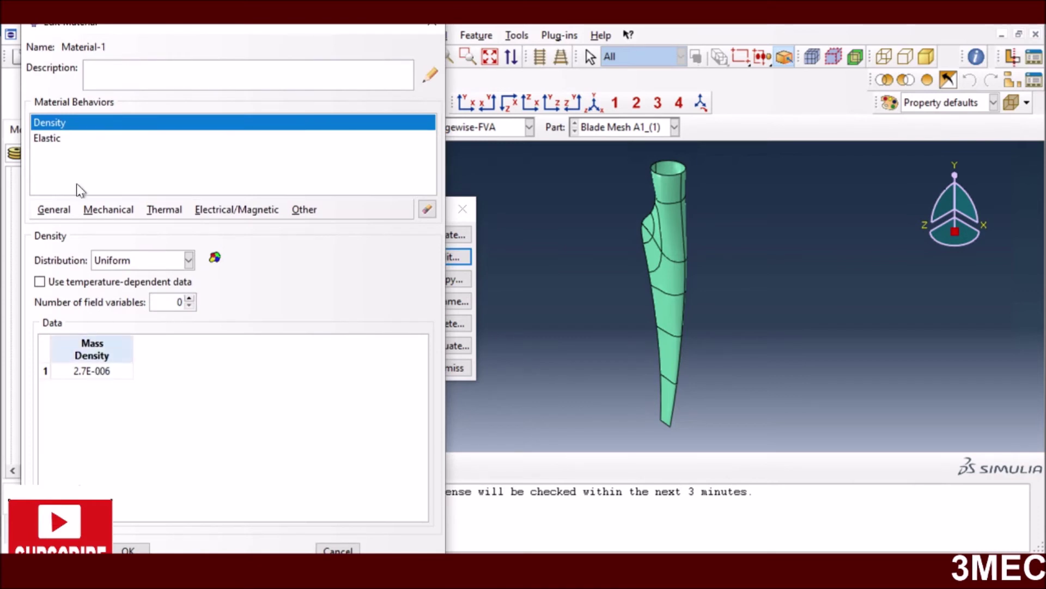
left_click(76, 142)
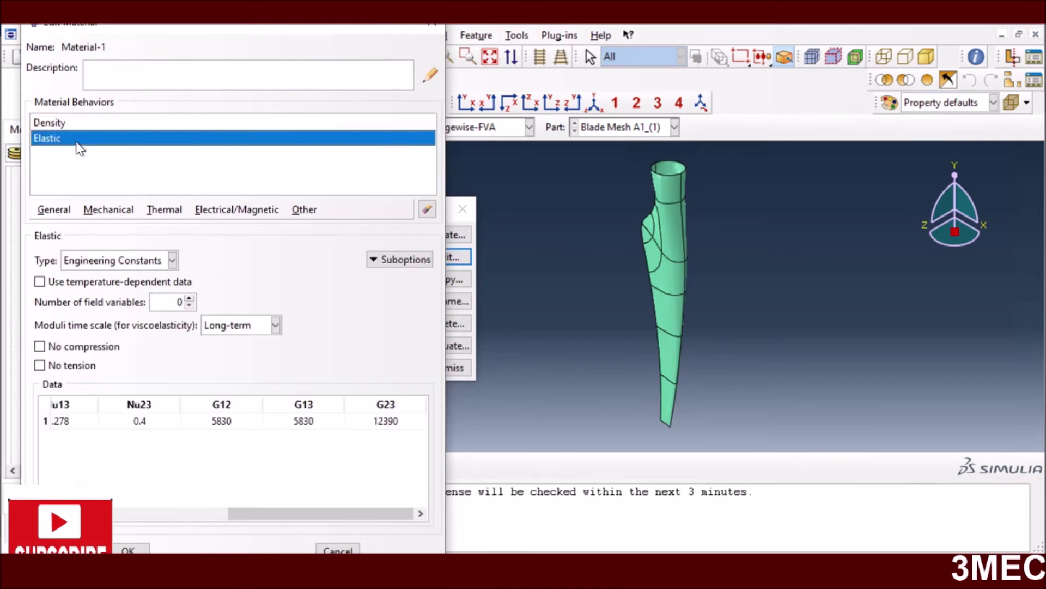
left_click(432, 24)
left_click(448, 371)
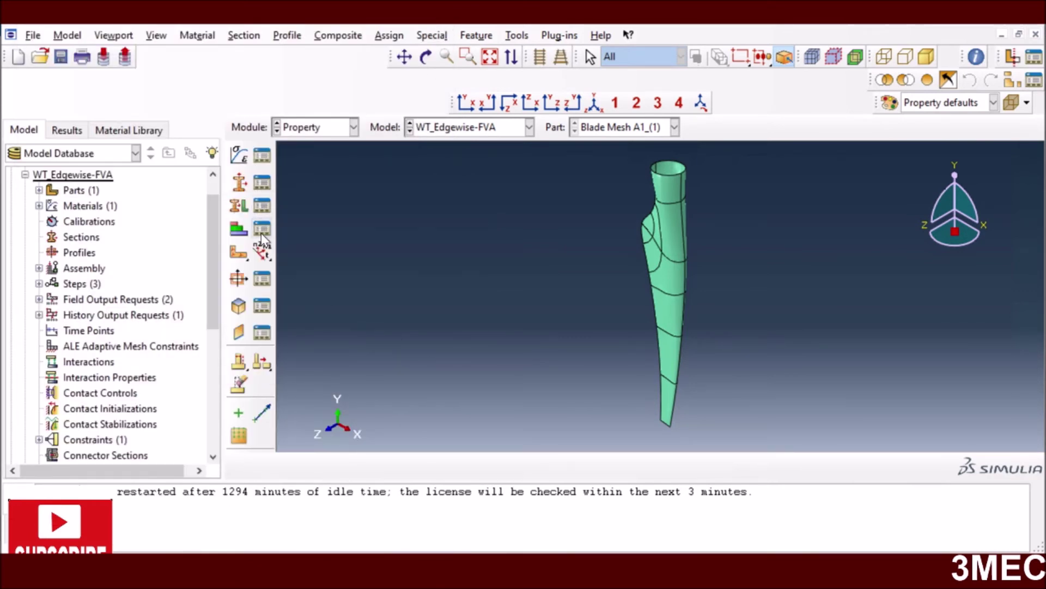
Review CompositeLayup-1 of the edgewise model, collapse the model's branch in the model database and close the layup manager
left_click(261, 233)
left_click(101, 253)
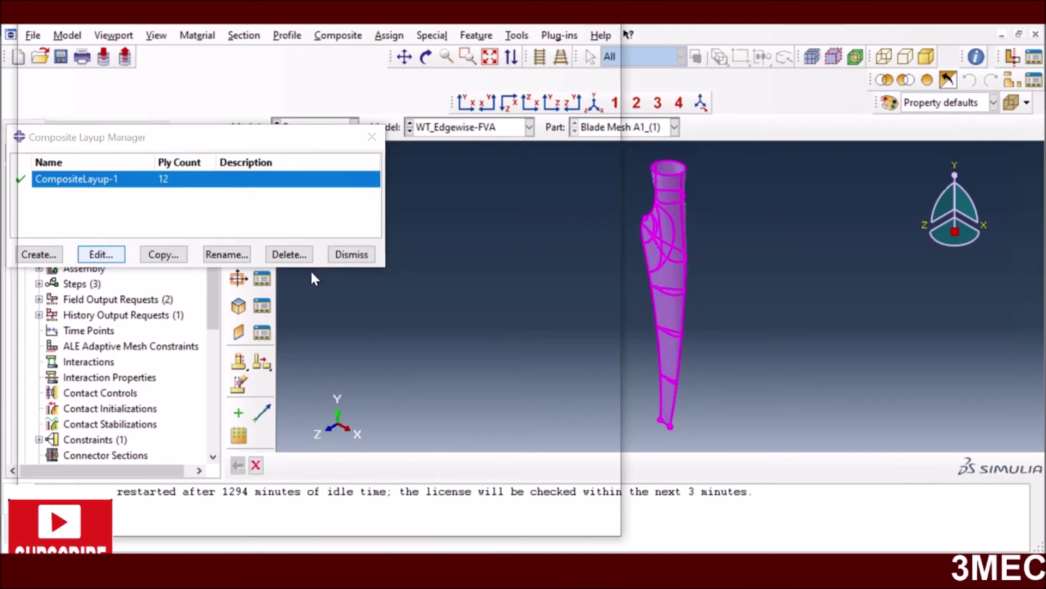
left_click(468, 524)
left_click(316, 297)
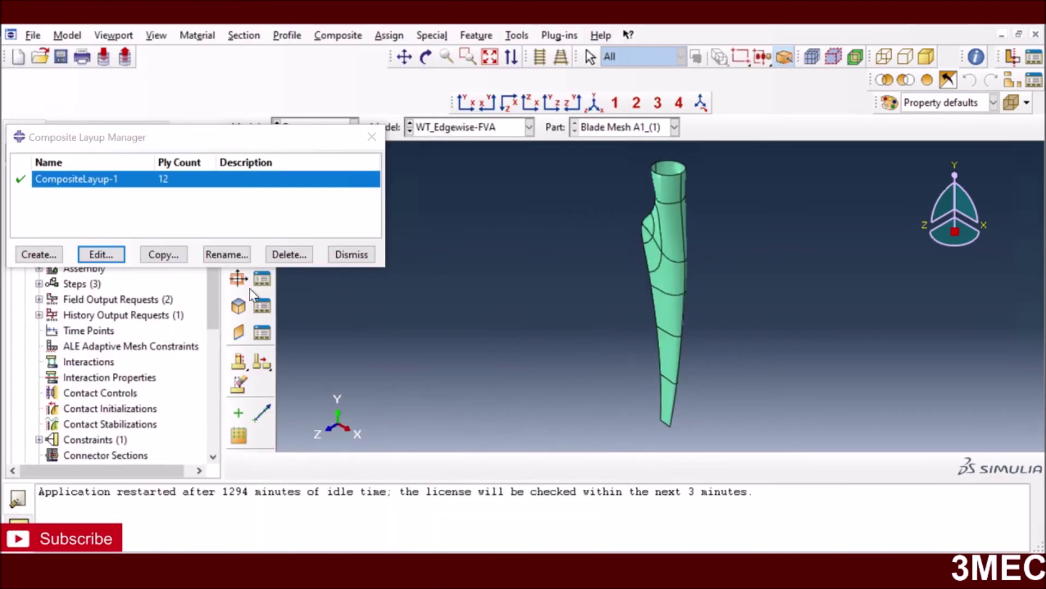
left_click_drag(201, 133, 447, 160)
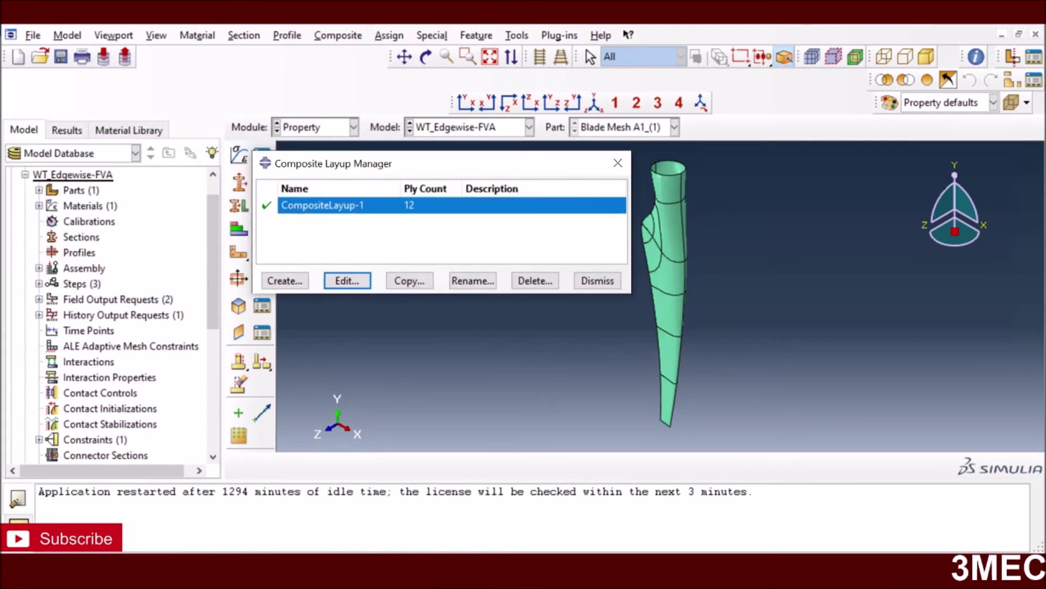
left_click(25, 174)
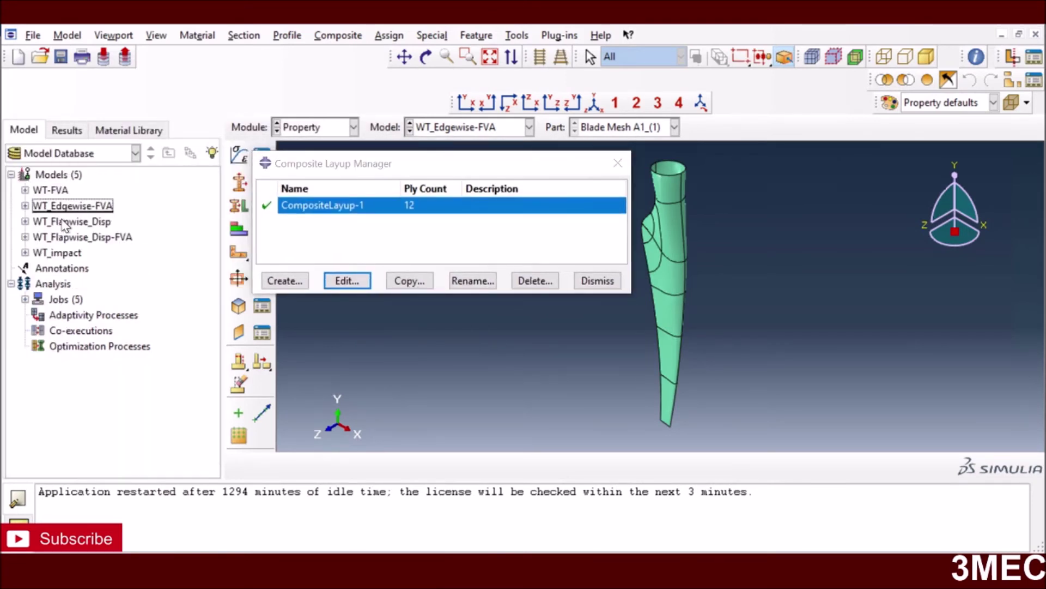
left_click(47, 190)
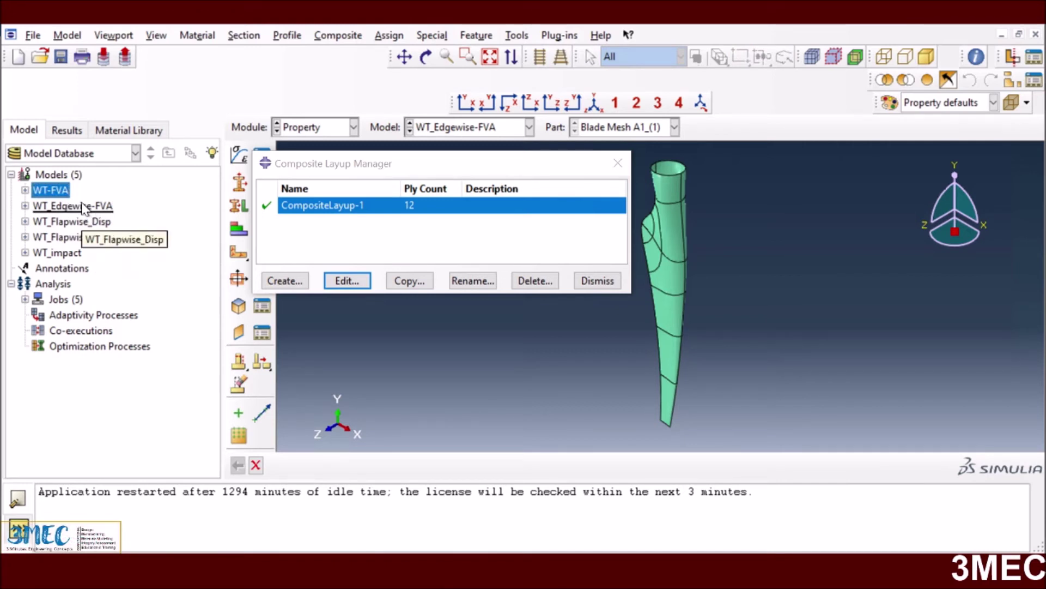
left_click(598, 281)
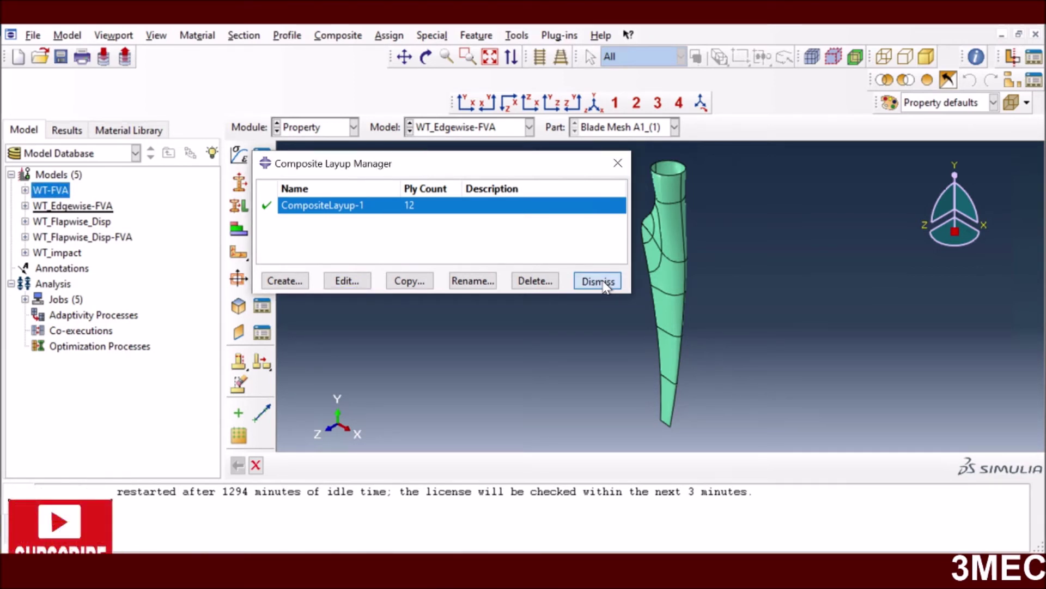
left_click(595, 287)
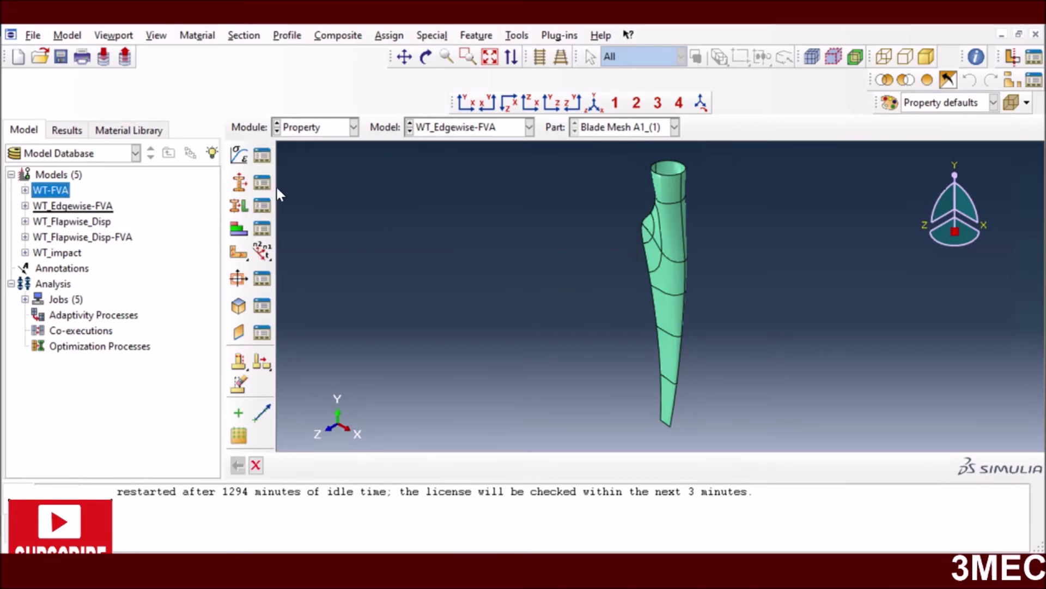
In the Step module, examine the basic and incrementation settings of the static general Step-1, leaving them unchanged
left_click(301, 127)
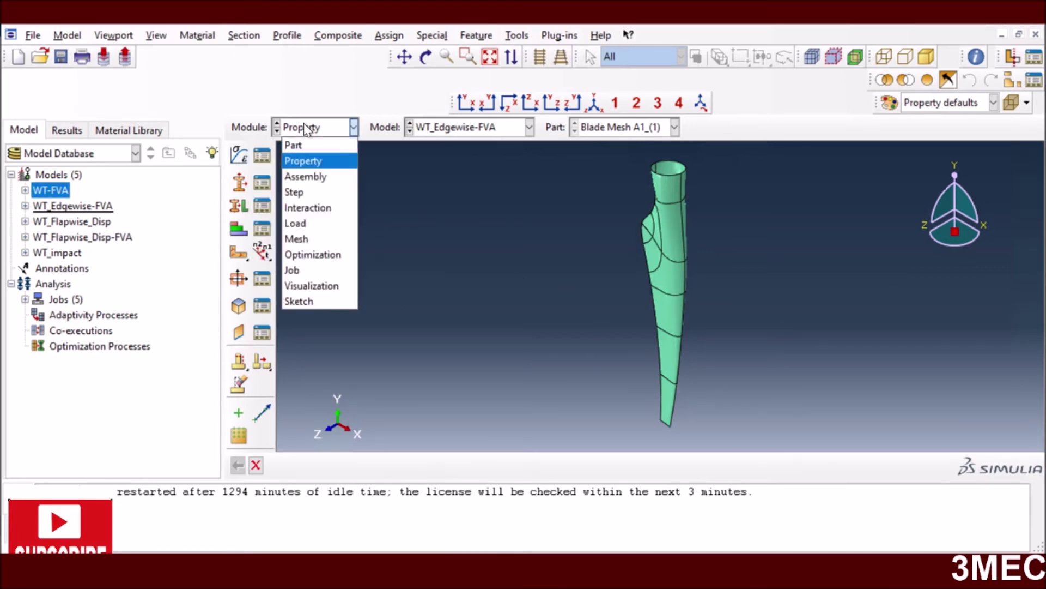
left_click(320, 191)
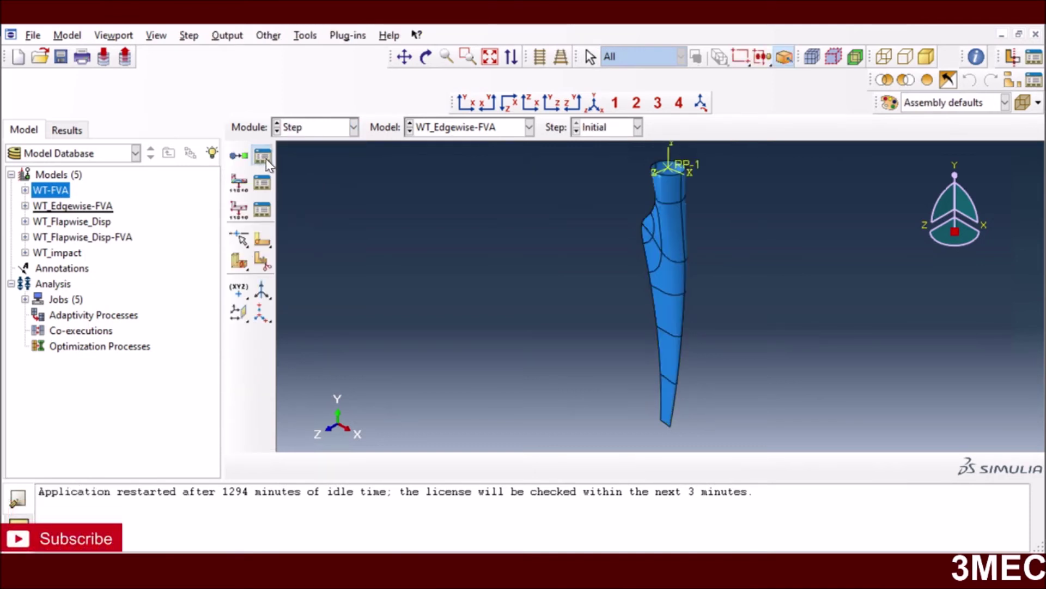
left_click(266, 159)
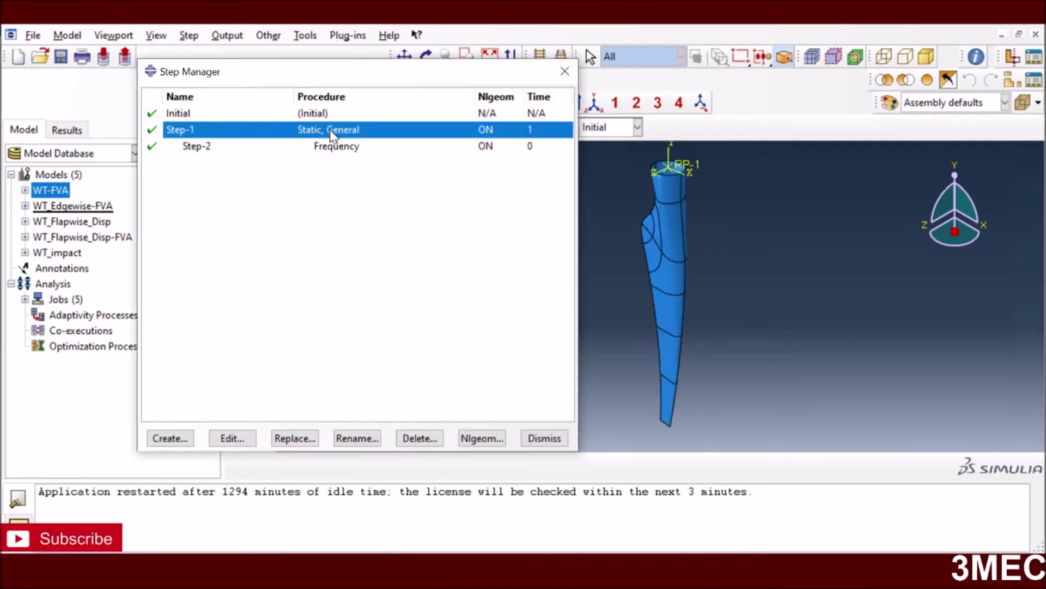
left_click(232, 439)
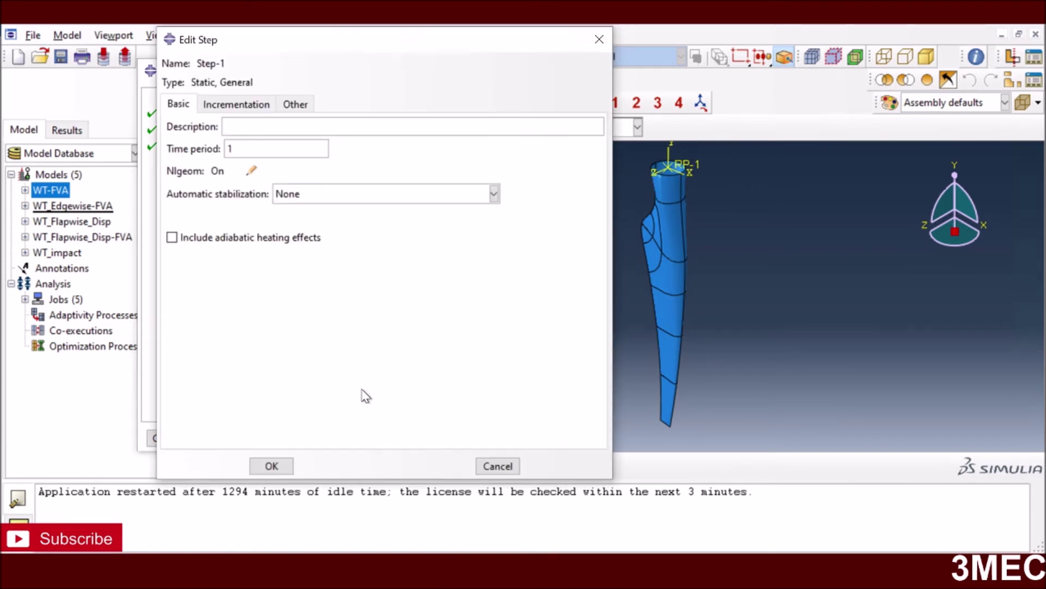
left_click(238, 105)
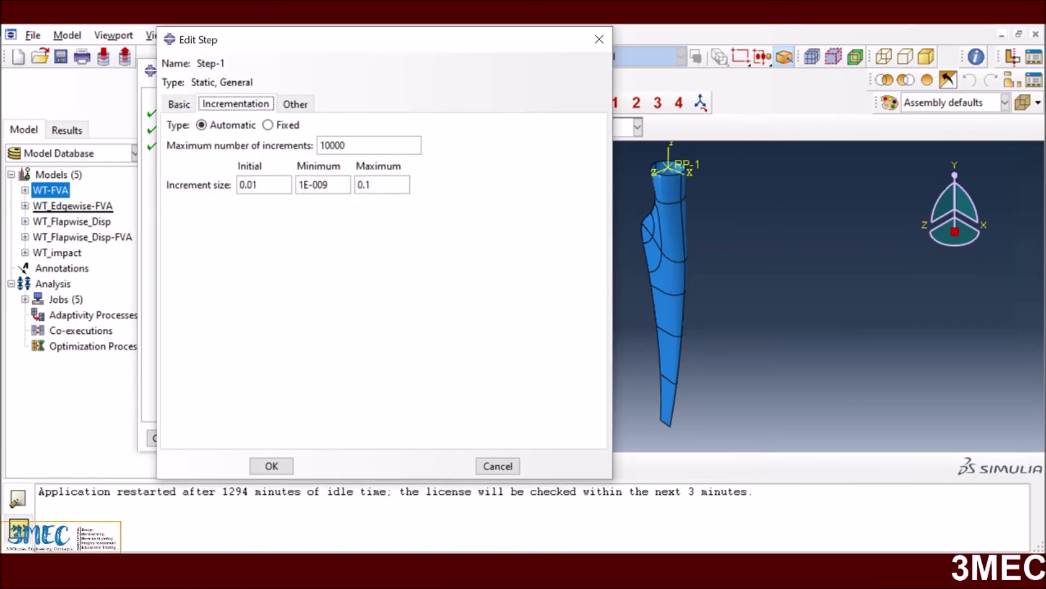
left_click_drag(372, 185, 357, 185)
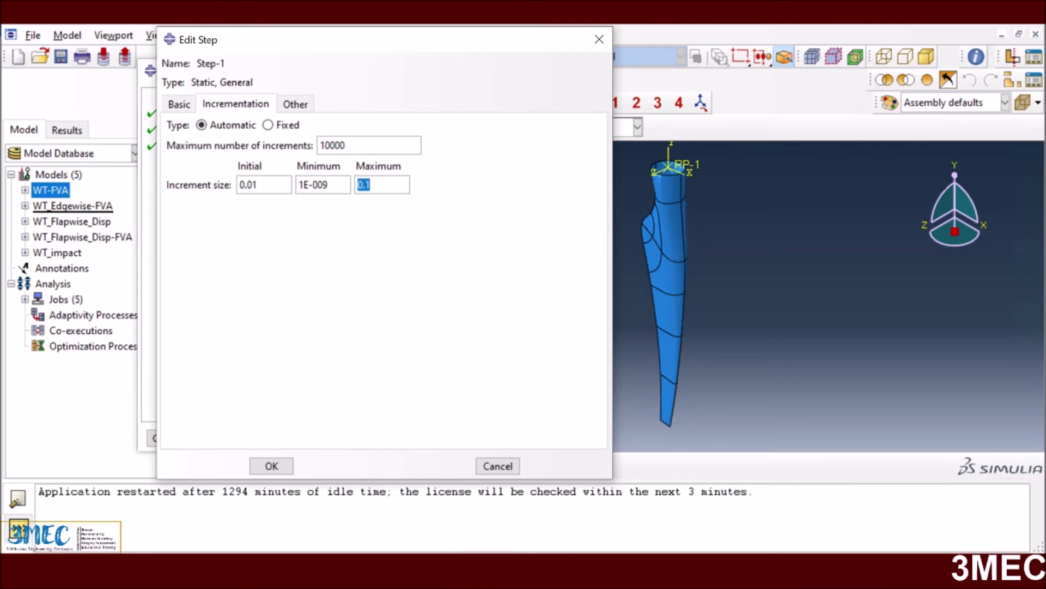
left_click(179, 104)
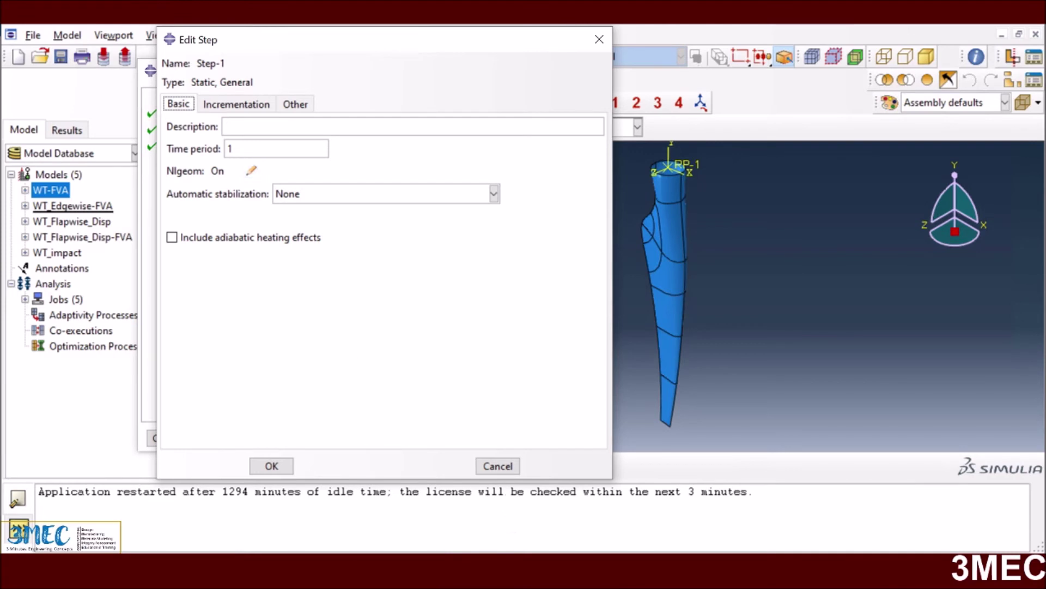
left_click(499, 466)
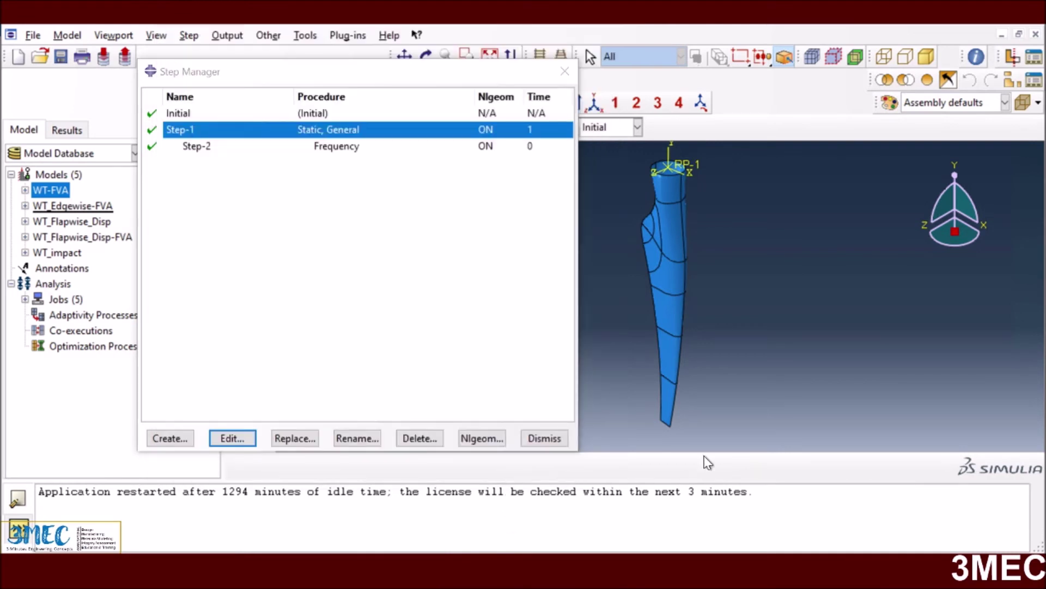
left_click(529, 438)
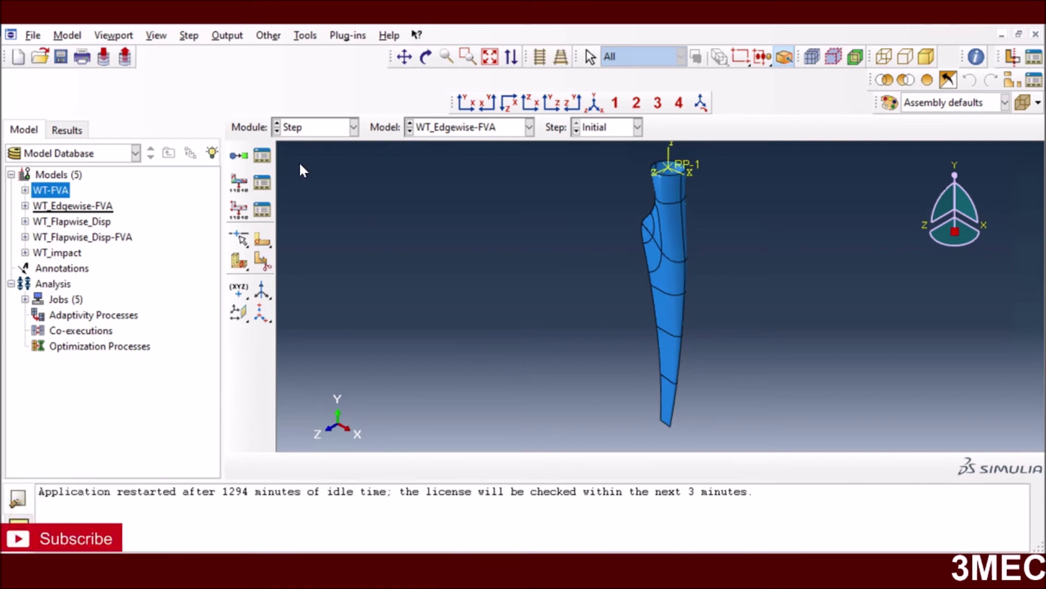
Examine the eigensolver, requested eigenvalues and other settings of the frequency step Step-2, and close the step manager
left_click(316, 128)
left_click(262, 156)
left_click(263, 157)
left_click(299, 146)
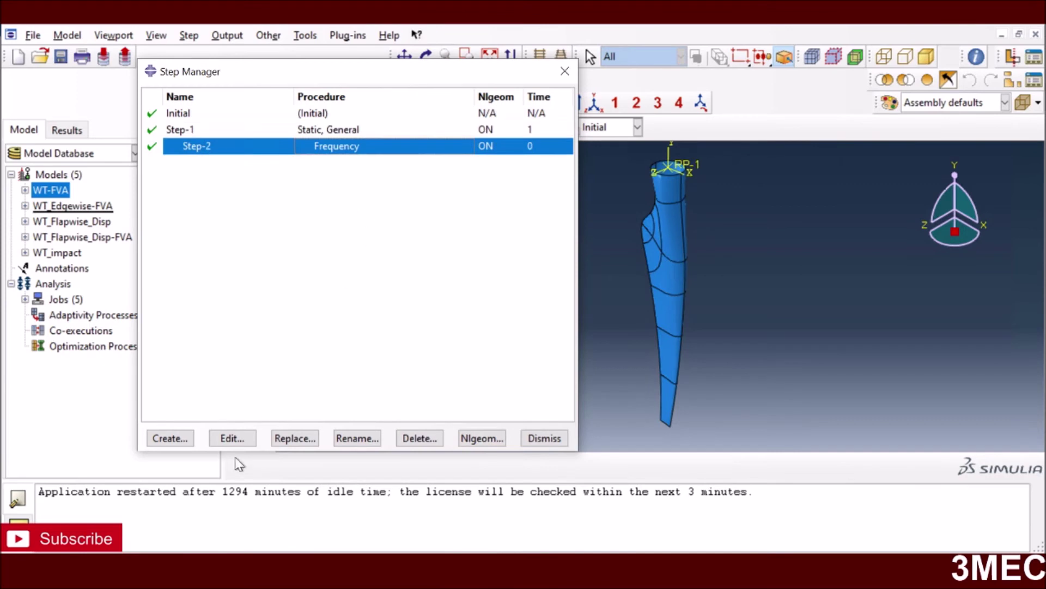
left_click(232, 438)
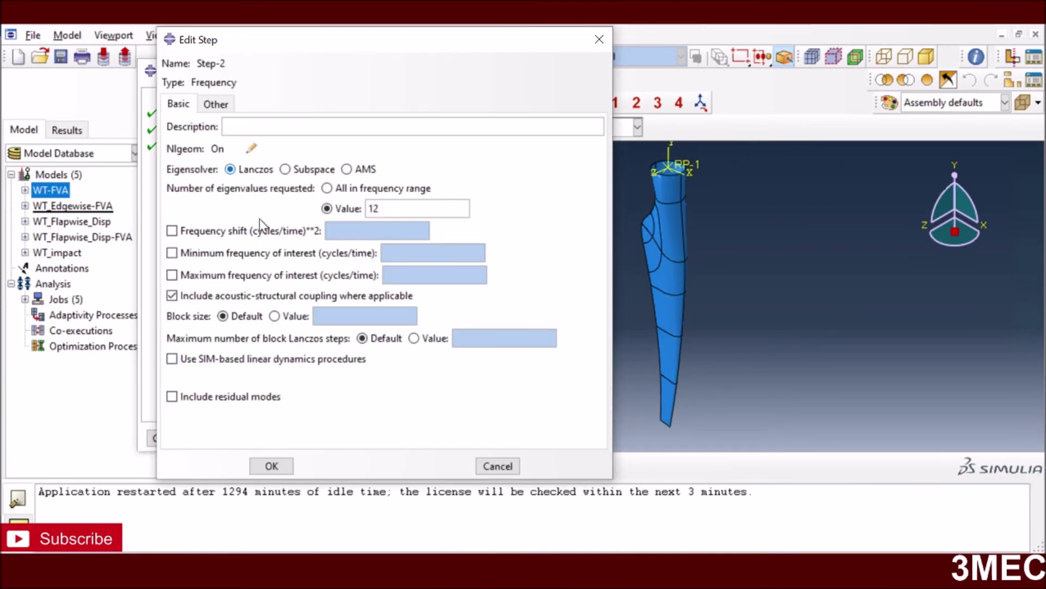
left_click(214, 104)
left_click(258, 466)
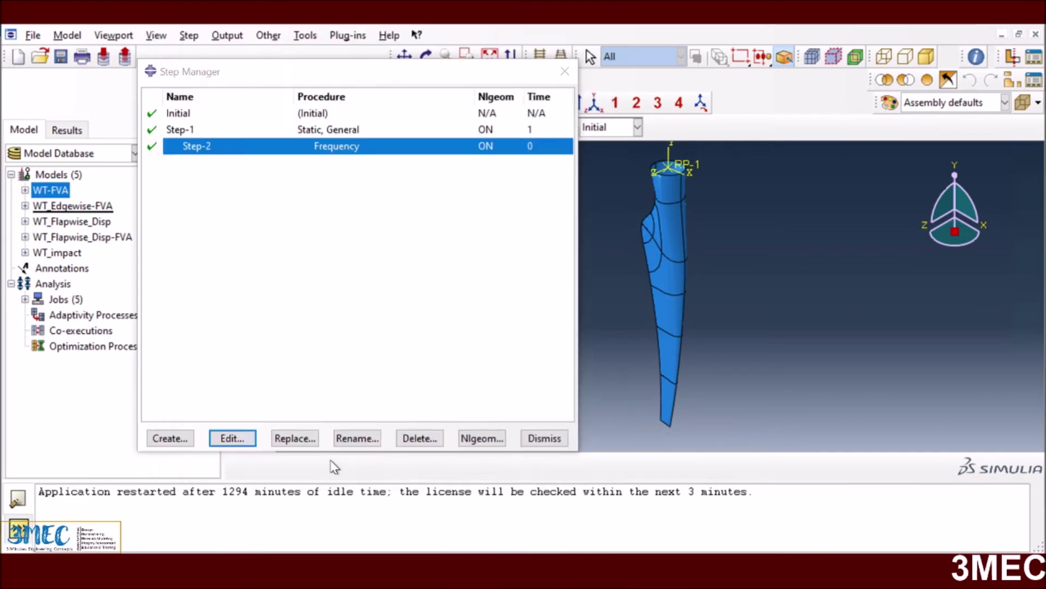
left_click(552, 443)
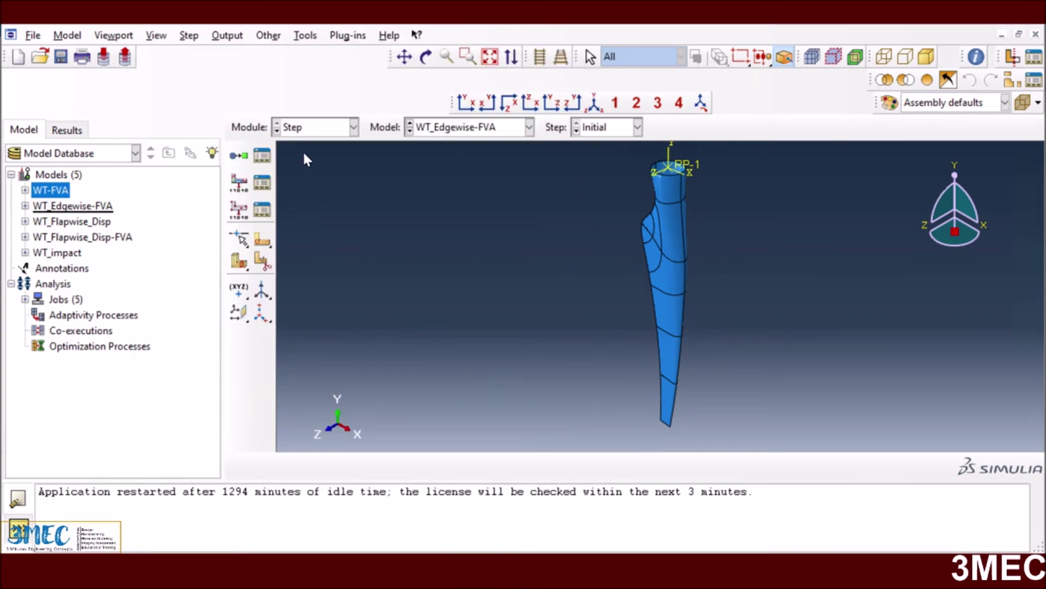
In the Interaction module, check the model's interactions and interaction properties
left_click(328, 129)
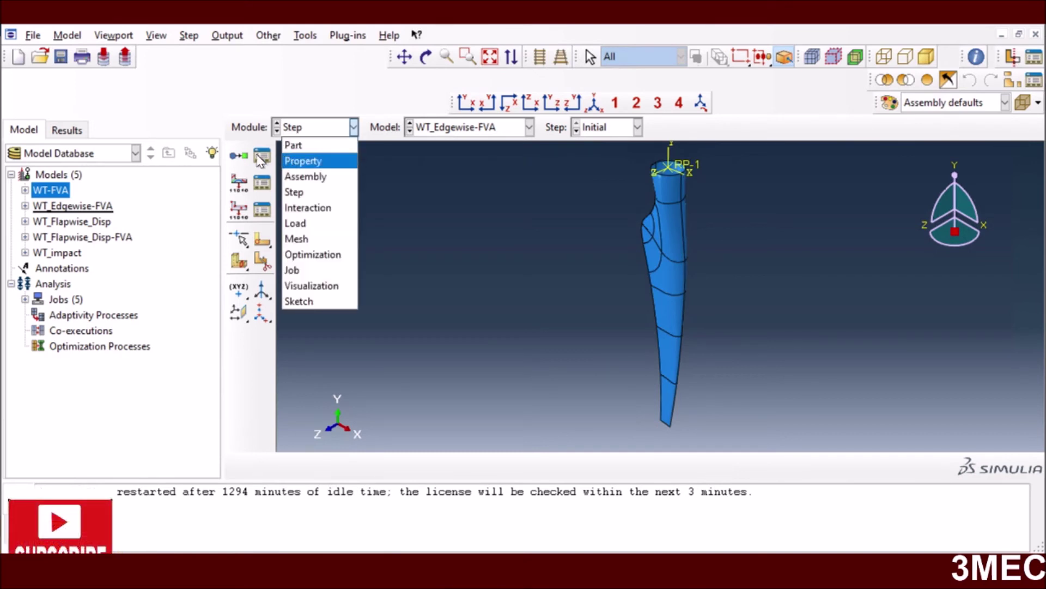
left_click(308, 208)
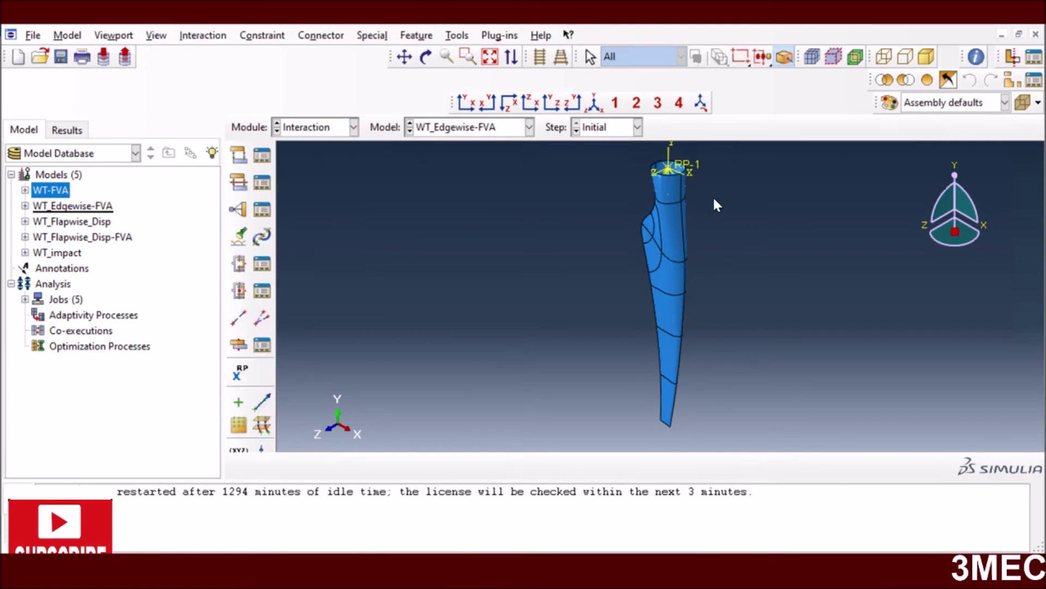
left_click(266, 158)
left_click(987, 388)
left_click(262, 182)
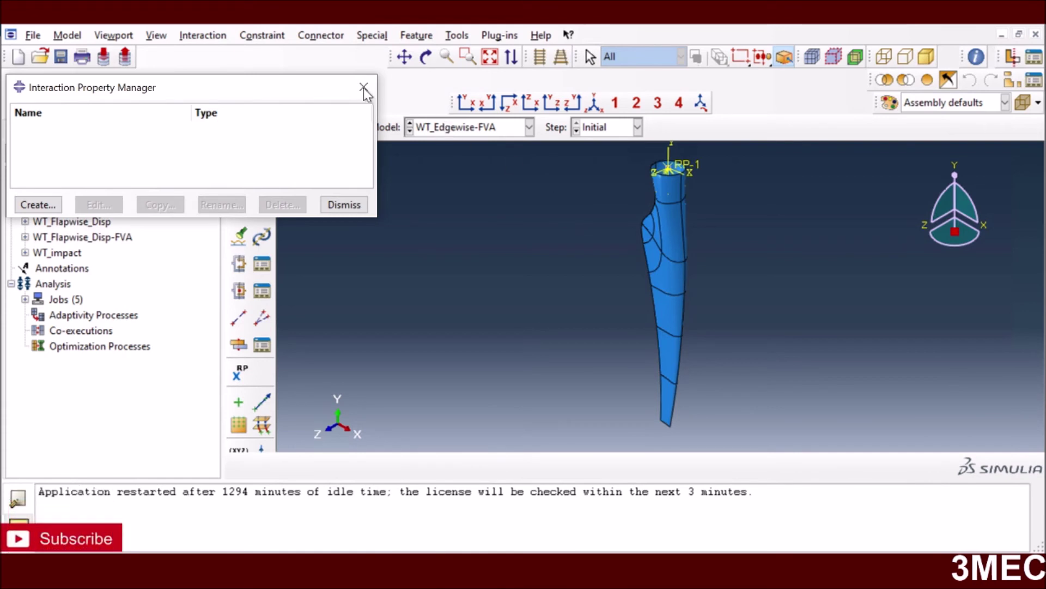
left_click(364, 88)
Review the coupling type, region and constrained degrees of freedom of Constraint-1, leave it unchanged and close the constraint manager
left_click(264, 206)
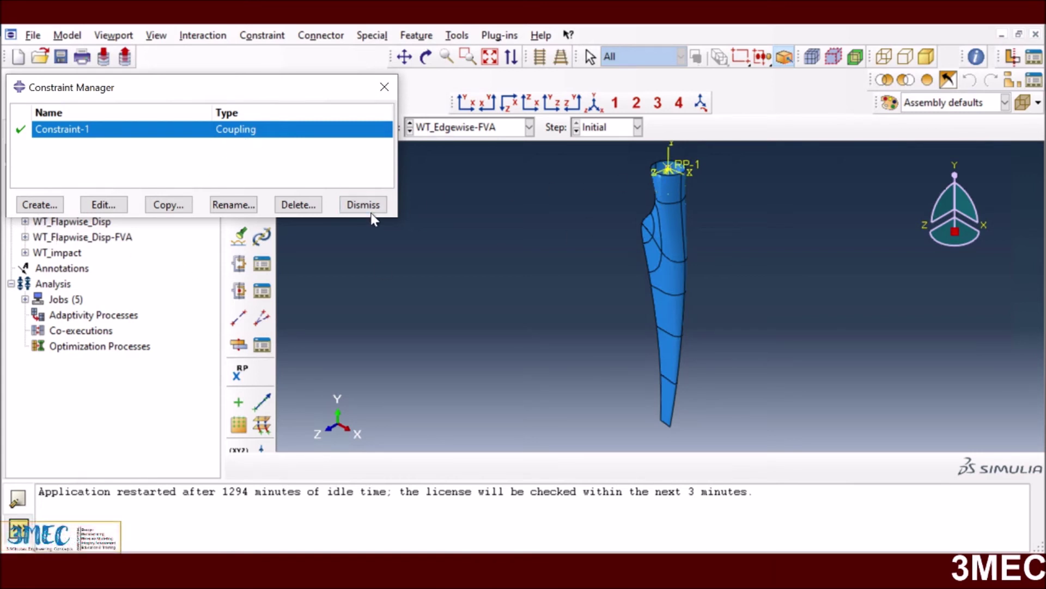
left_click(94, 205)
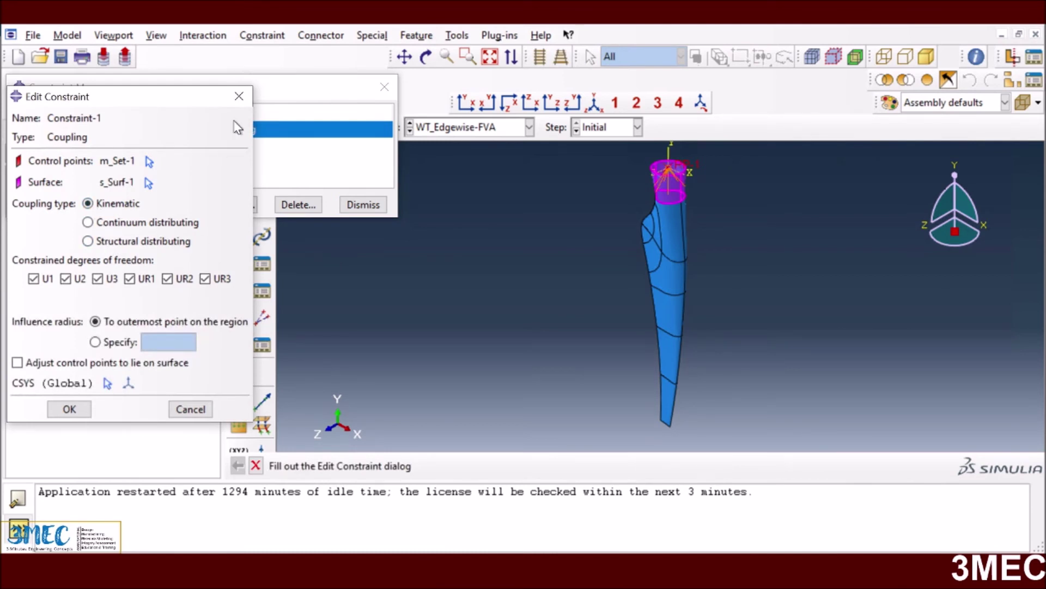
left_click(239, 97)
left_click(364, 205)
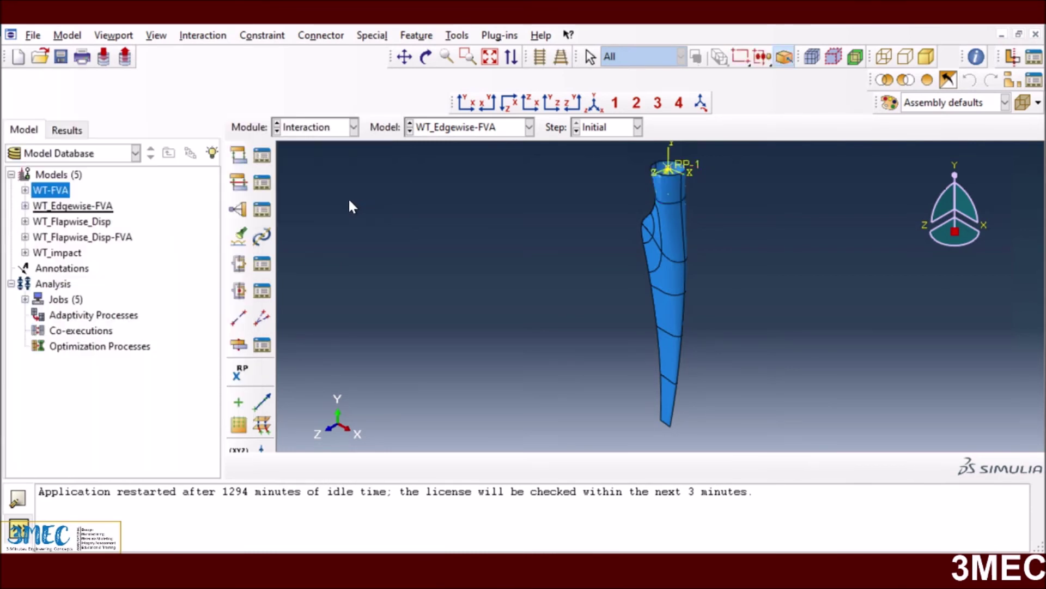
In the Load module, check whether any loads are defined for Step-1 and Step-2, and close the load manager
left_click(323, 131)
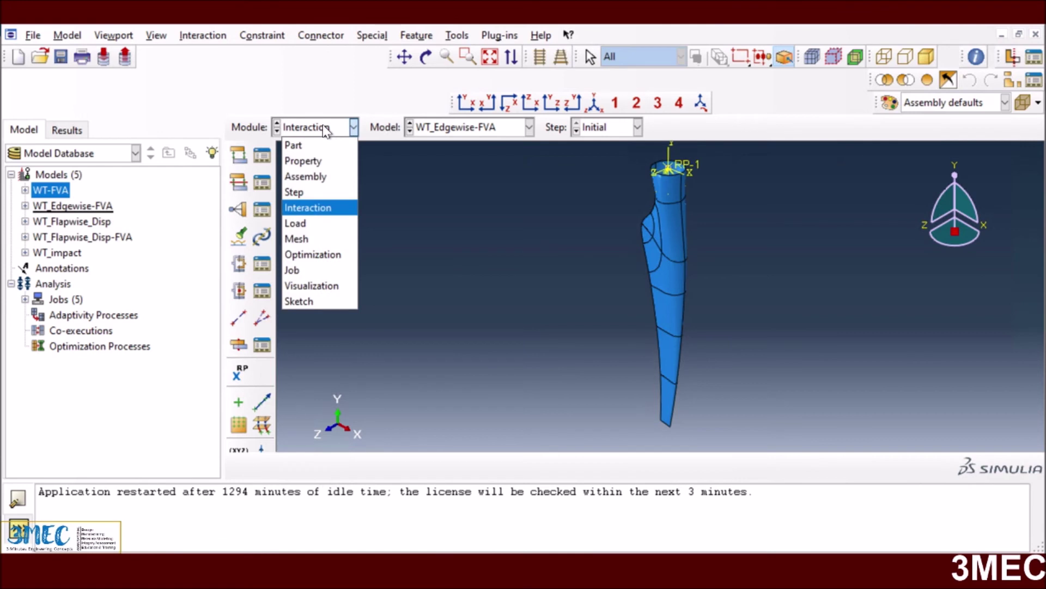
left_click(308, 225)
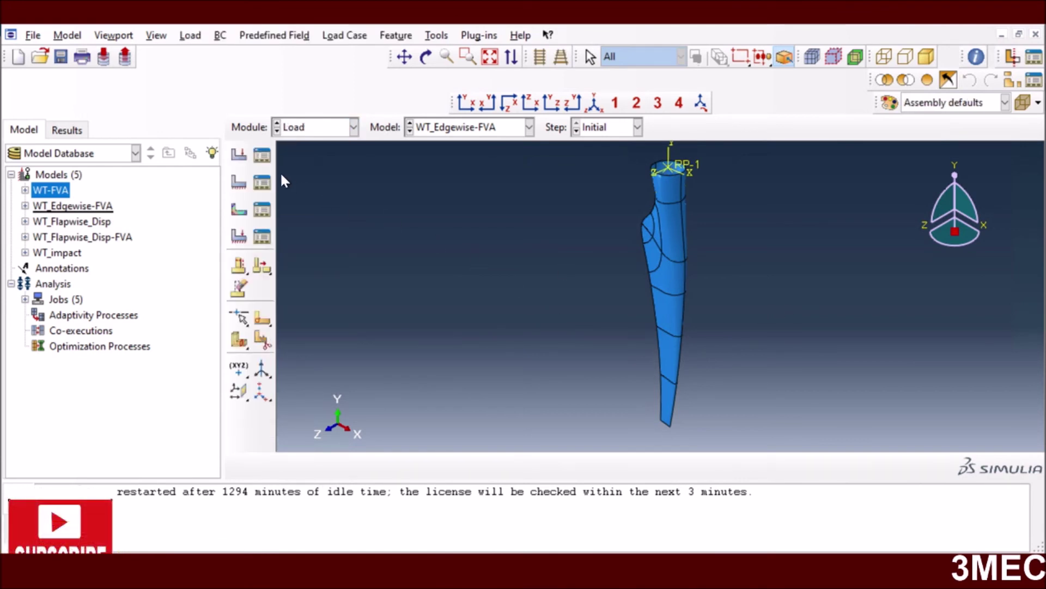
left_click(262, 156)
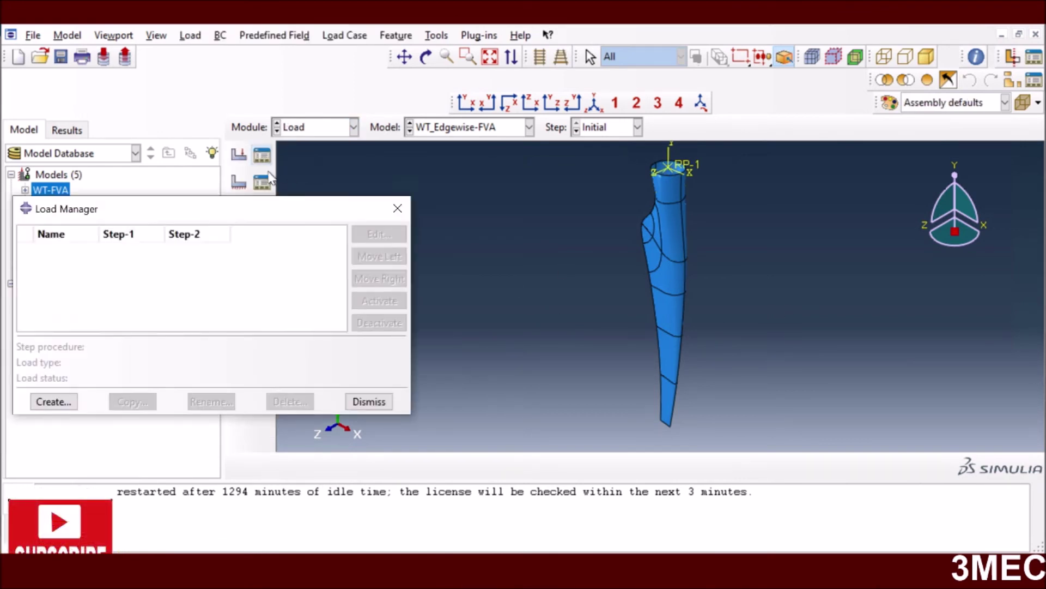
left_click(375, 404)
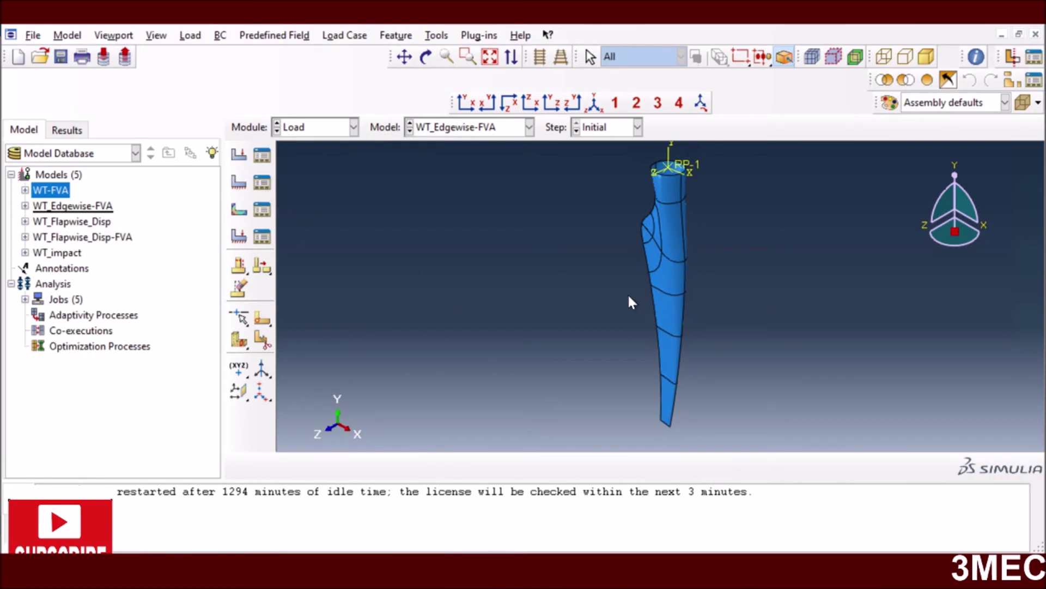
left_click(262, 155)
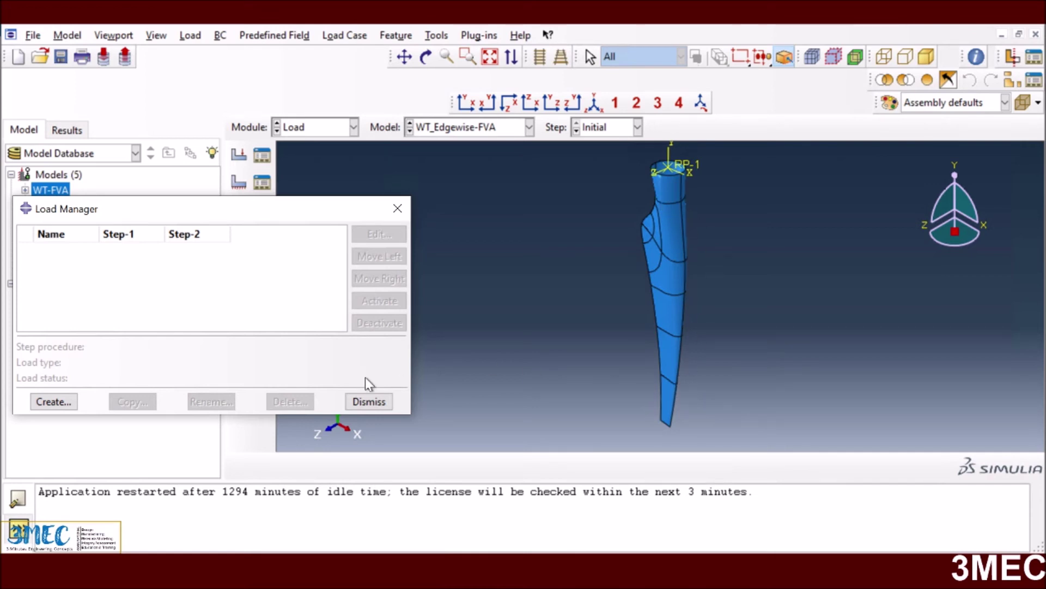
left_click(365, 401)
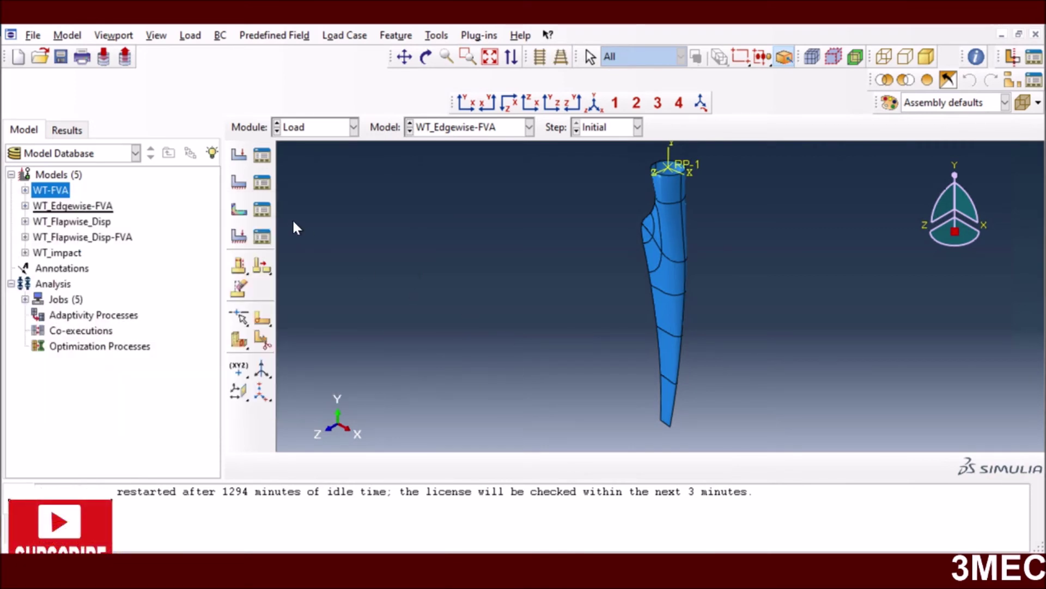
Examine the displacement/rotation settings of boundary conditions BC-1 and BC-2 in Step-1 without changing them, and close the boundary condition manager
left_click(262, 184)
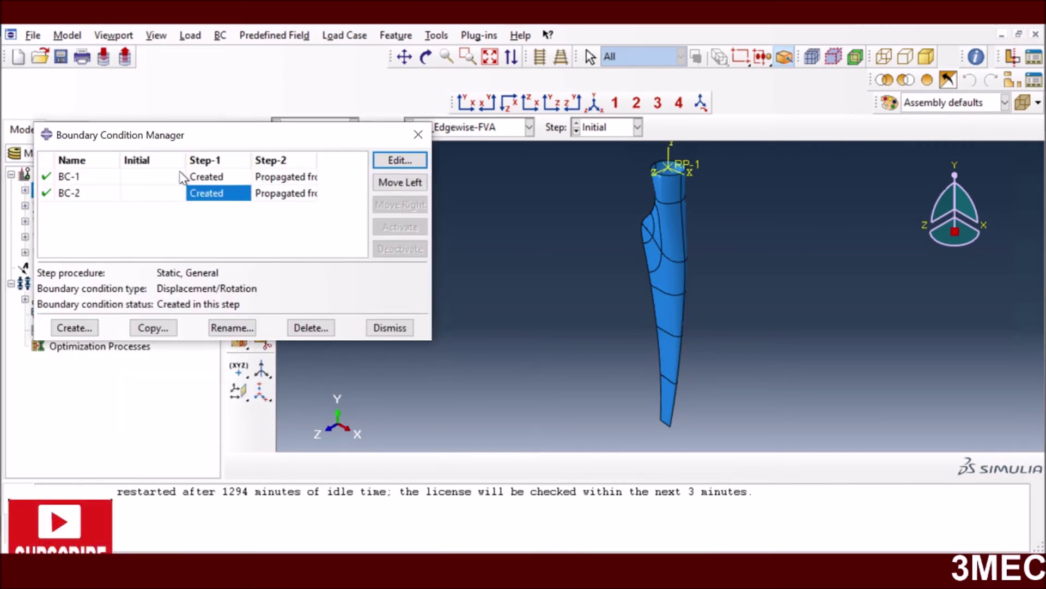
left_click(201, 178)
left_click(402, 163)
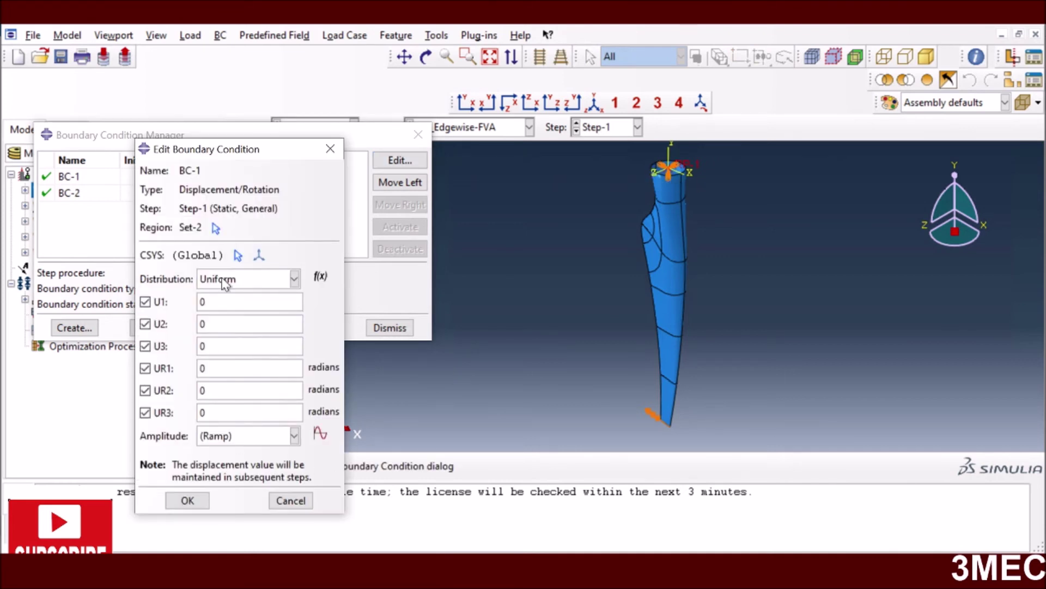
left_click(289, 500)
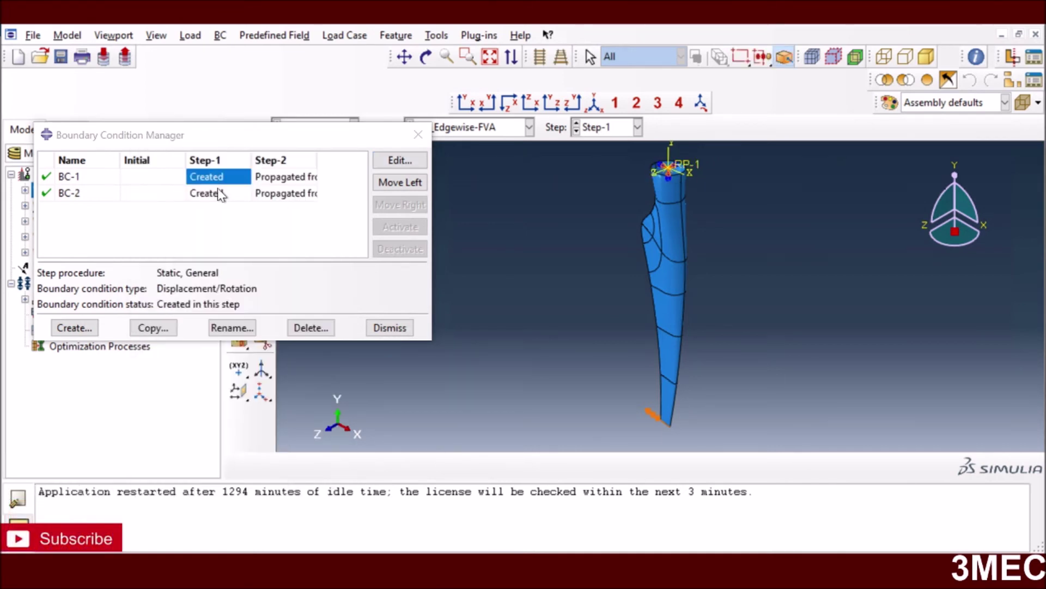
left_click(331, 192)
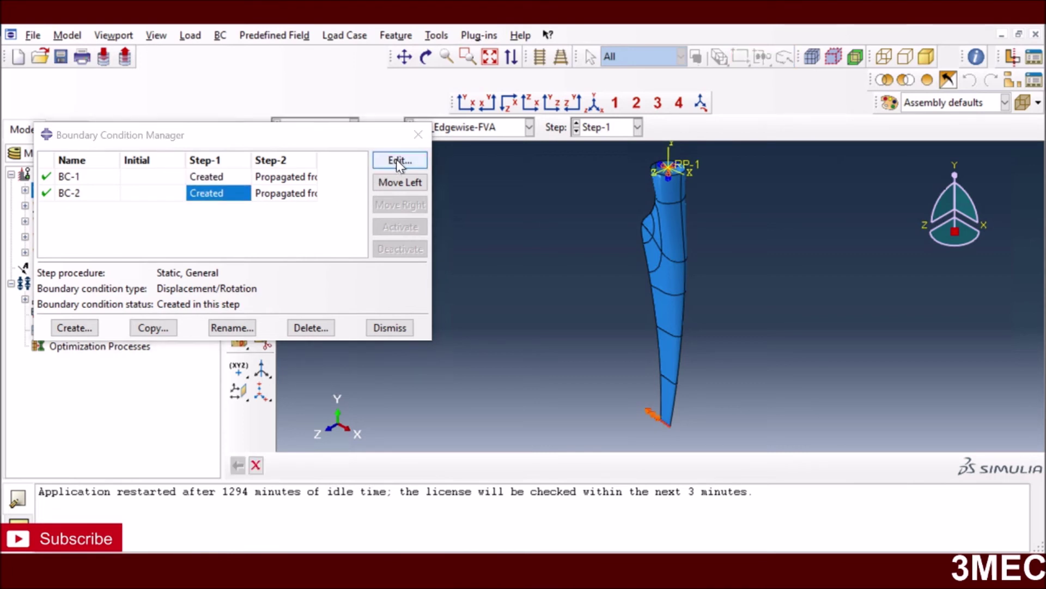
left_click(395, 159)
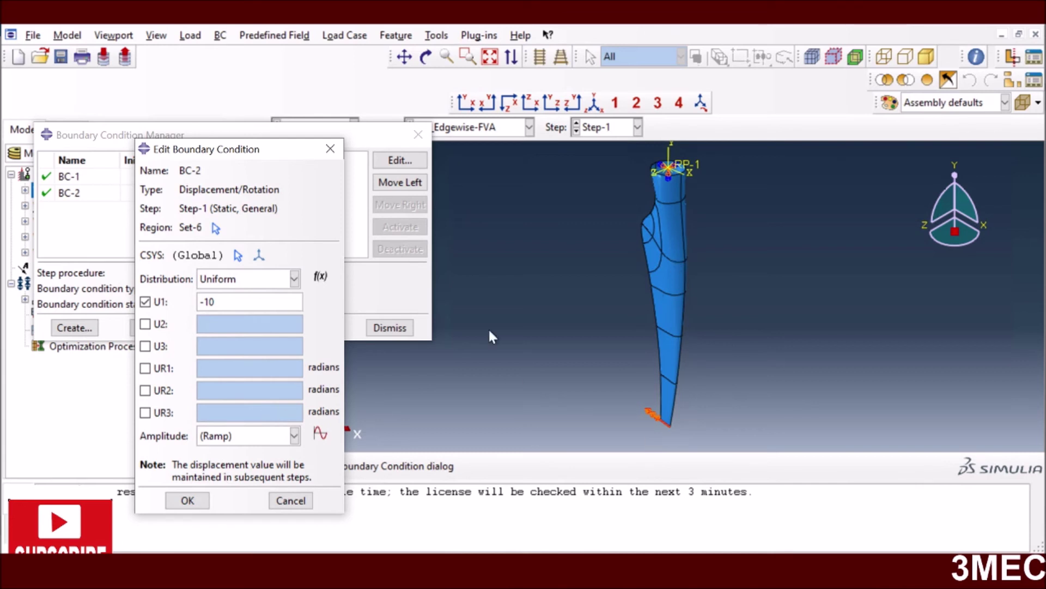
left_click(278, 501)
left_click(390, 327)
View the assembly mesh in the Mesh module, and check the source models for a new job in the Job module without creating one
left_click(322, 127)
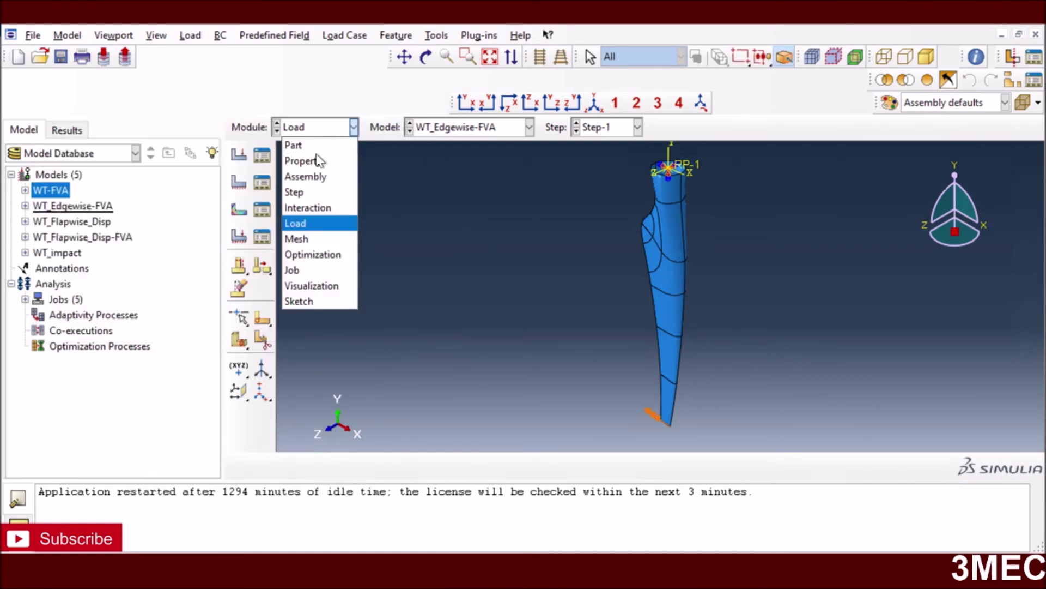
left_click(302, 238)
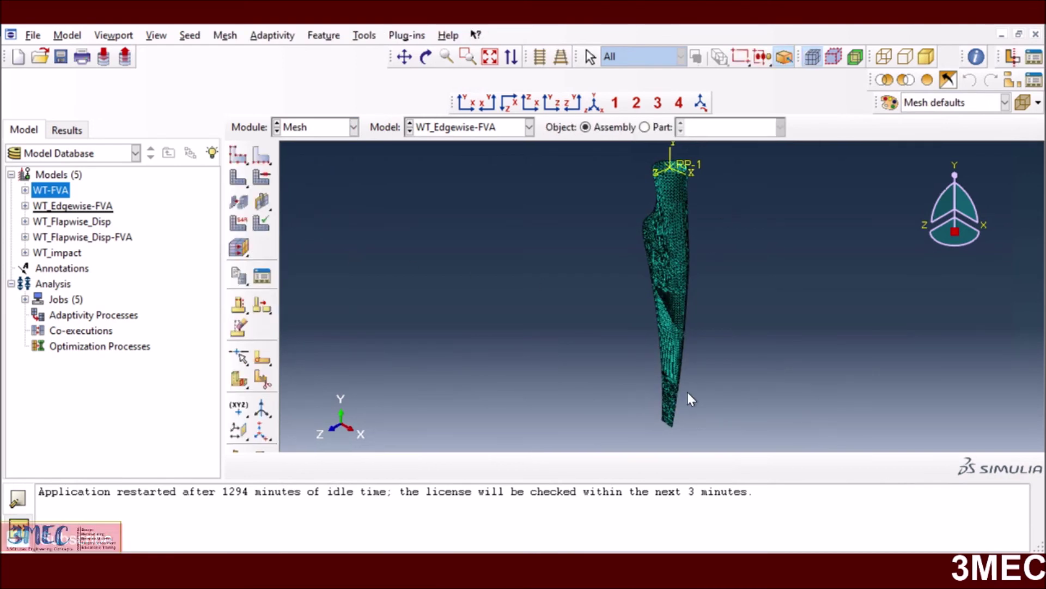
left_click(312, 131)
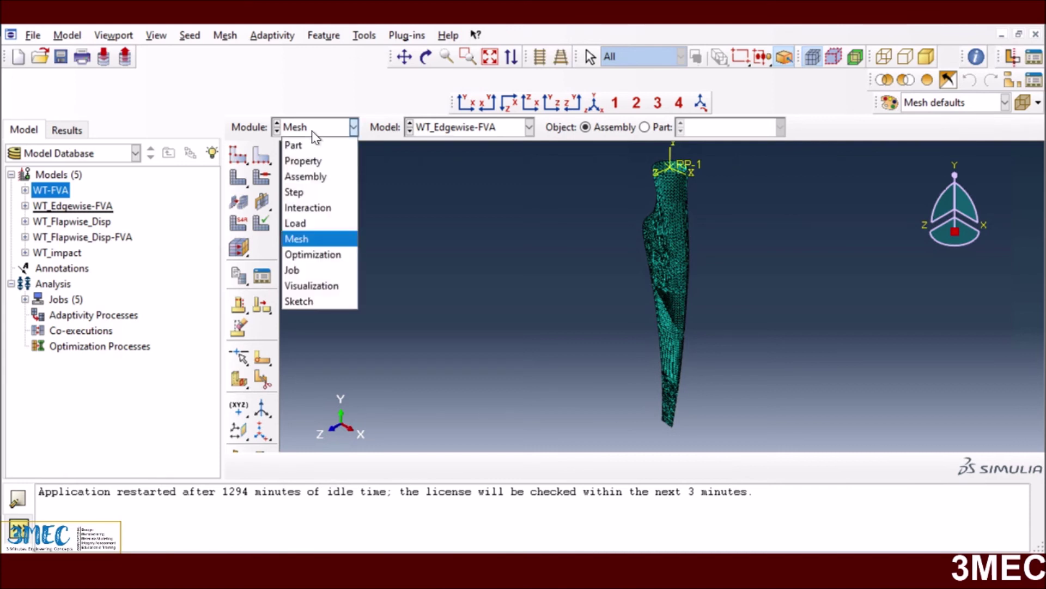
left_click(299, 270)
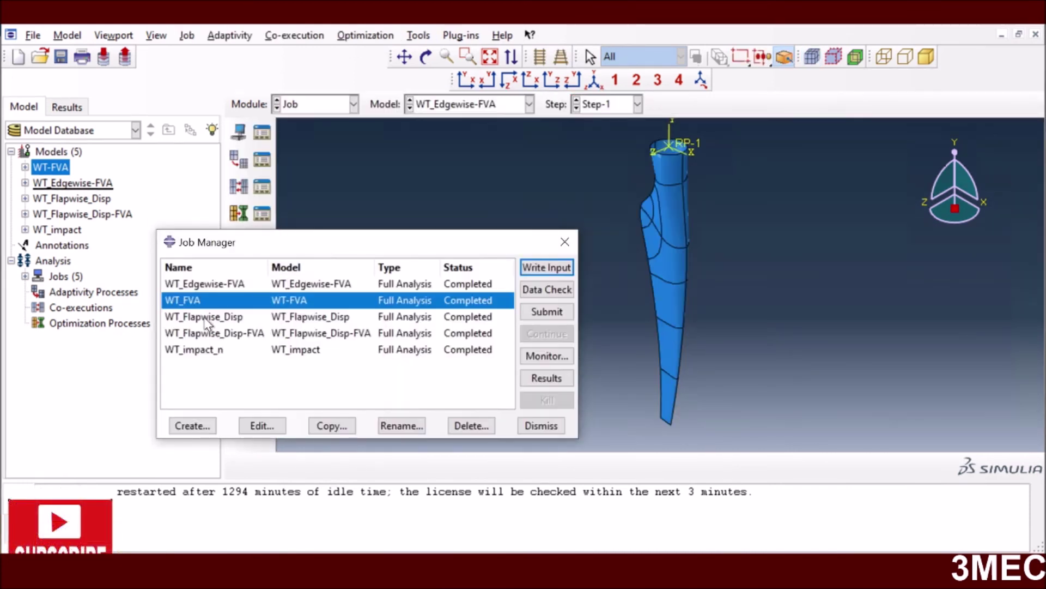
left_click(193, 425)
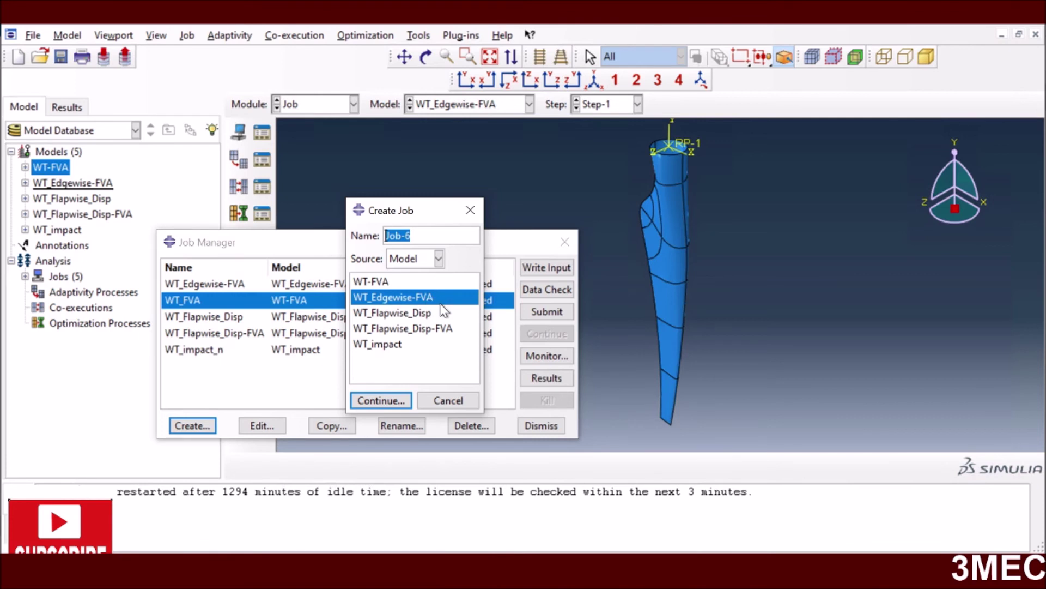
left_click(436, 399)
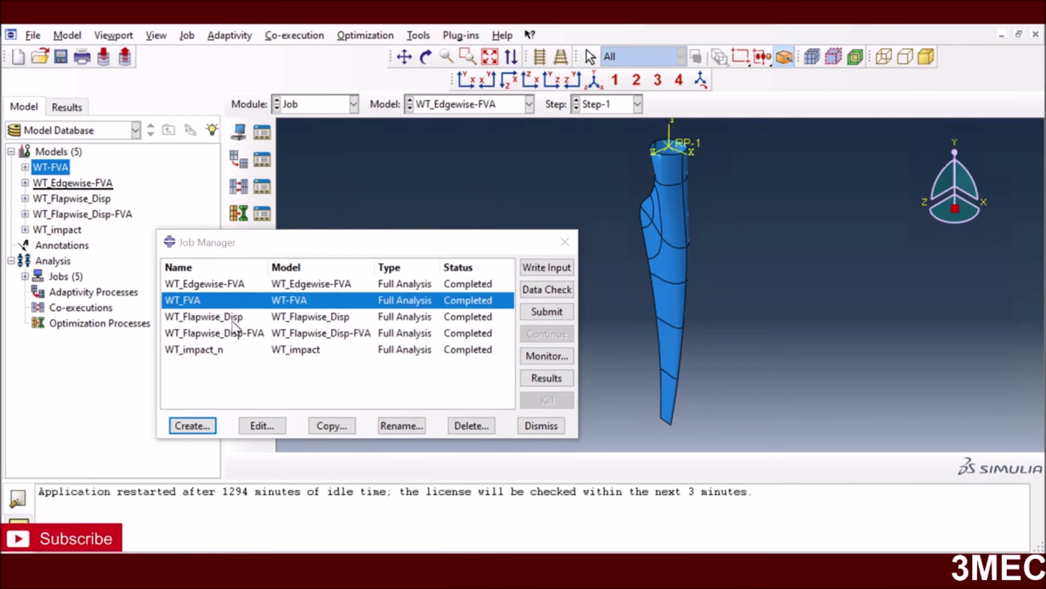
Monitor the WT_Edgewise-FVA job, read through its increment table for both steps and close the monitor
left_click(227, 284)
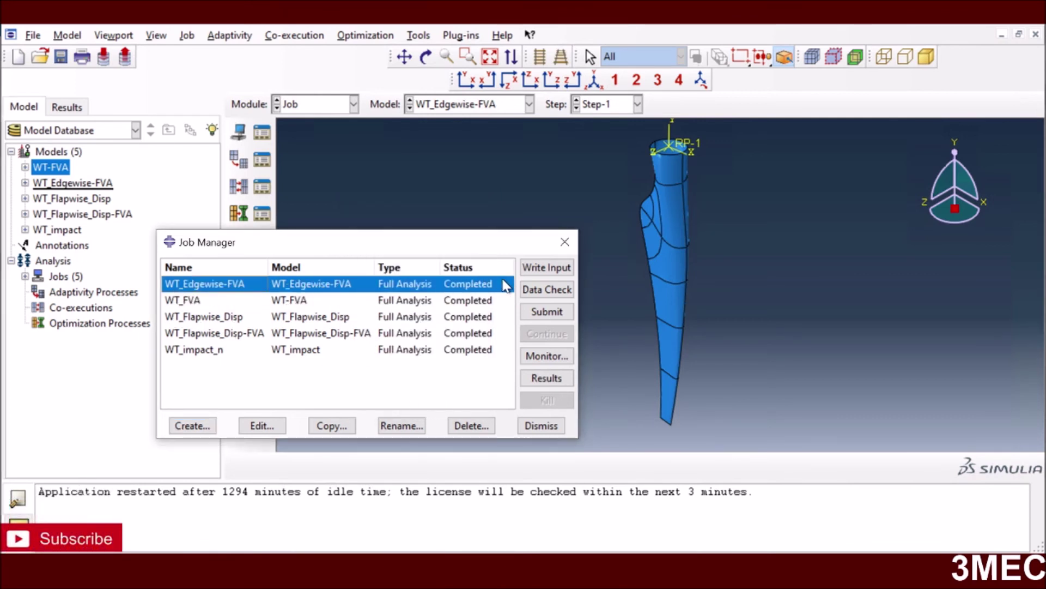
left_click(546, 355)
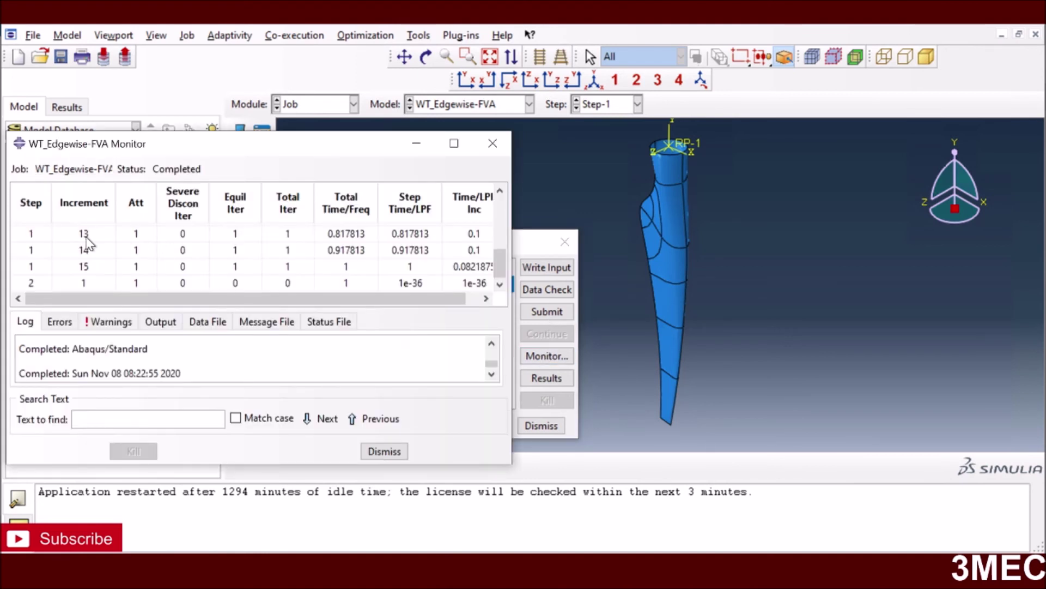
scroll(196, 245, "up", 4)
scroll(287, 248, "down", 2)
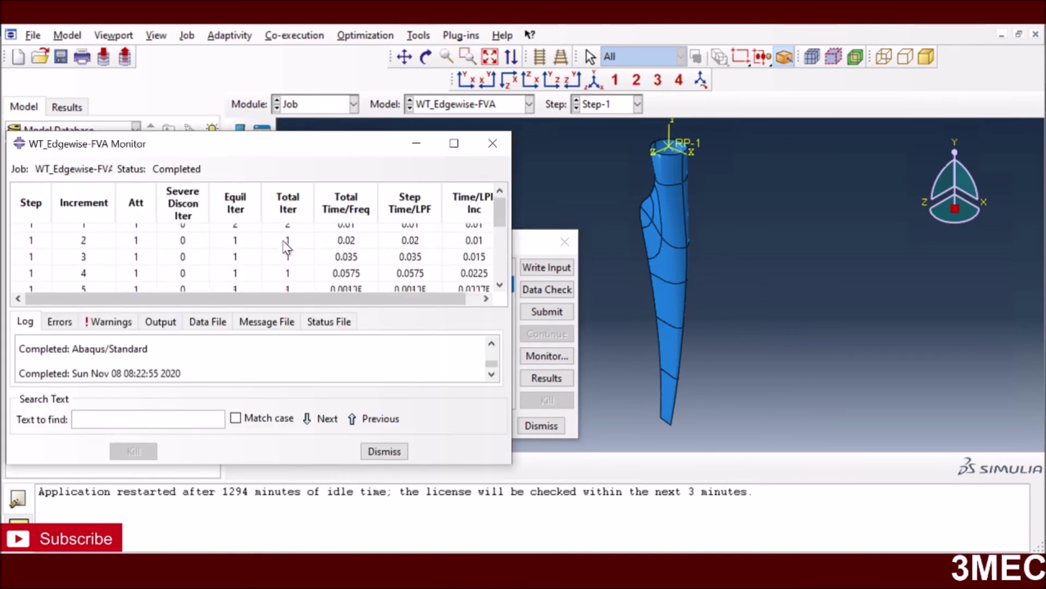
scroll(287, 248, "down", 3)
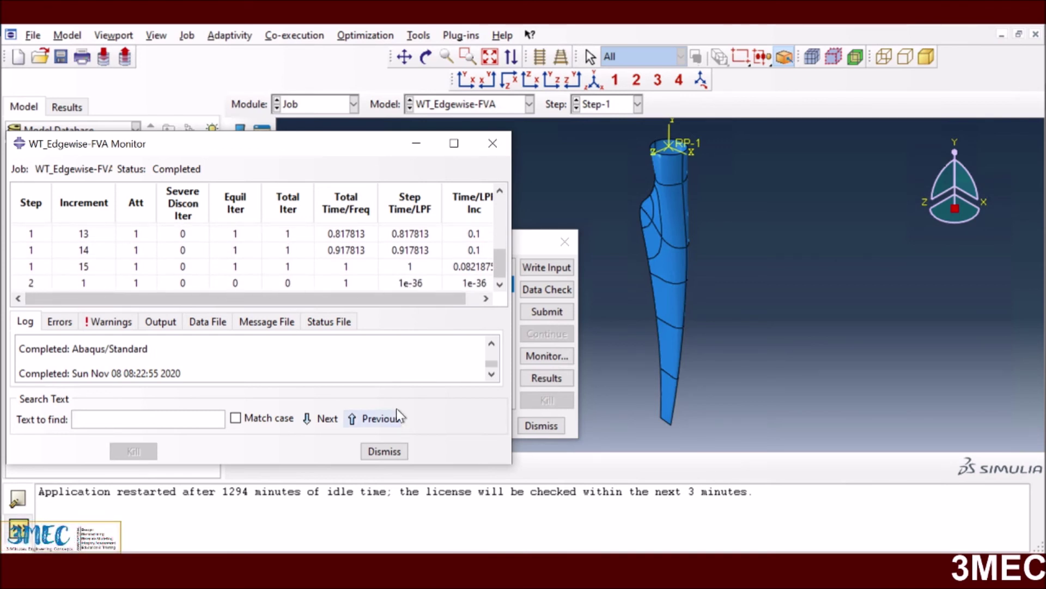
left_click(385, 451)
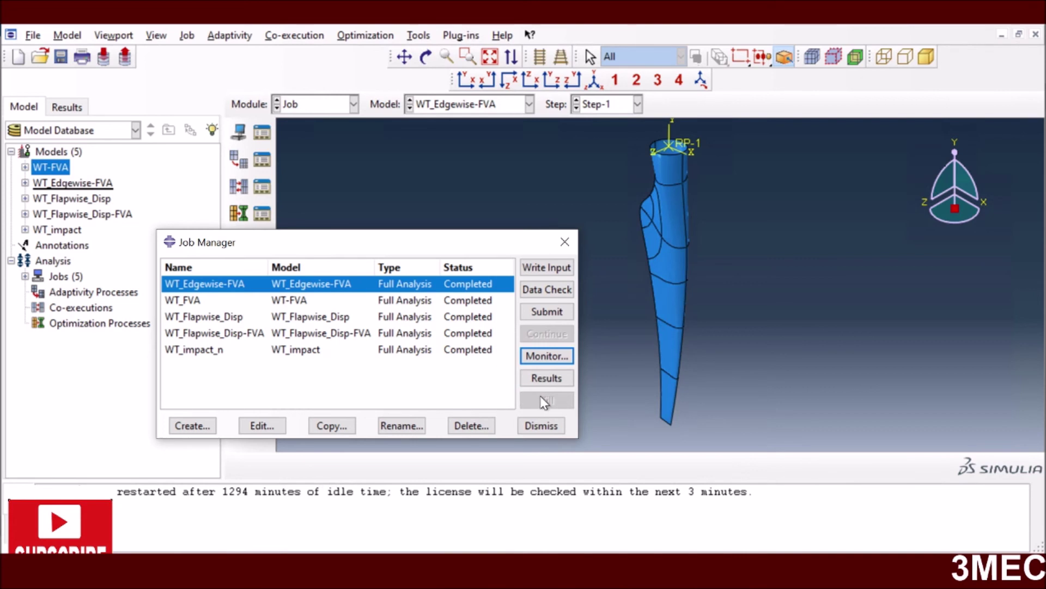
Open the WT_Edgewise-FVA job's results in isometric view and plot displacement magnitude contours on the deformed blade
left_click(556, 376)
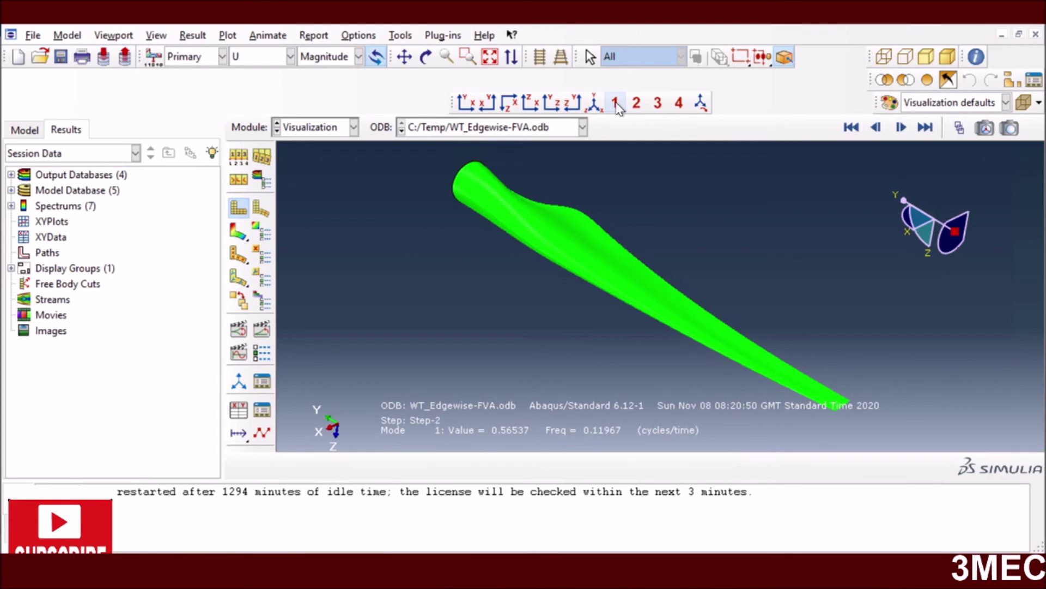
left_click(594, 102)
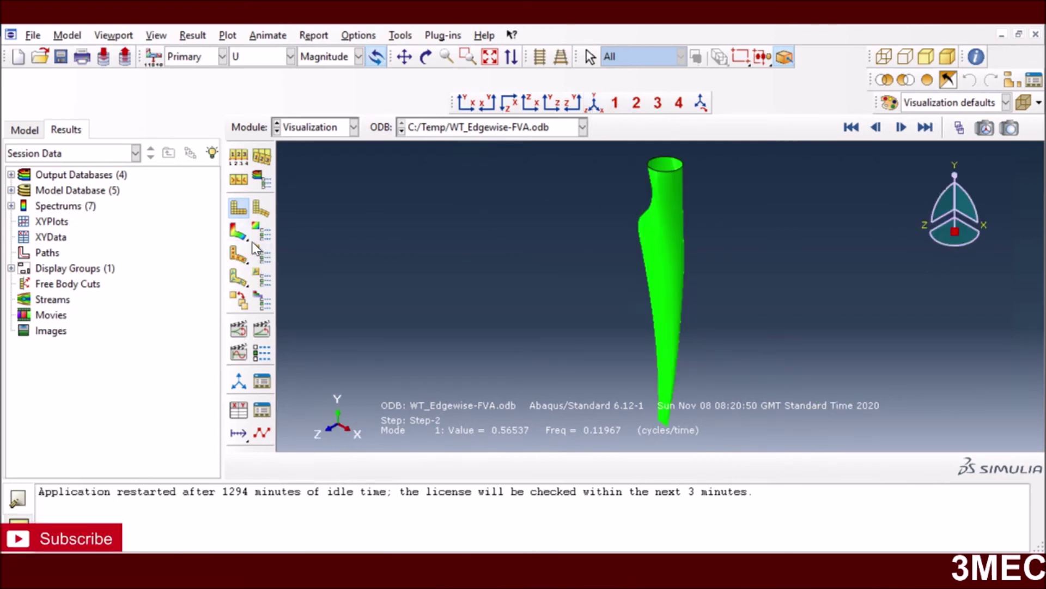
left_click(238, 234)
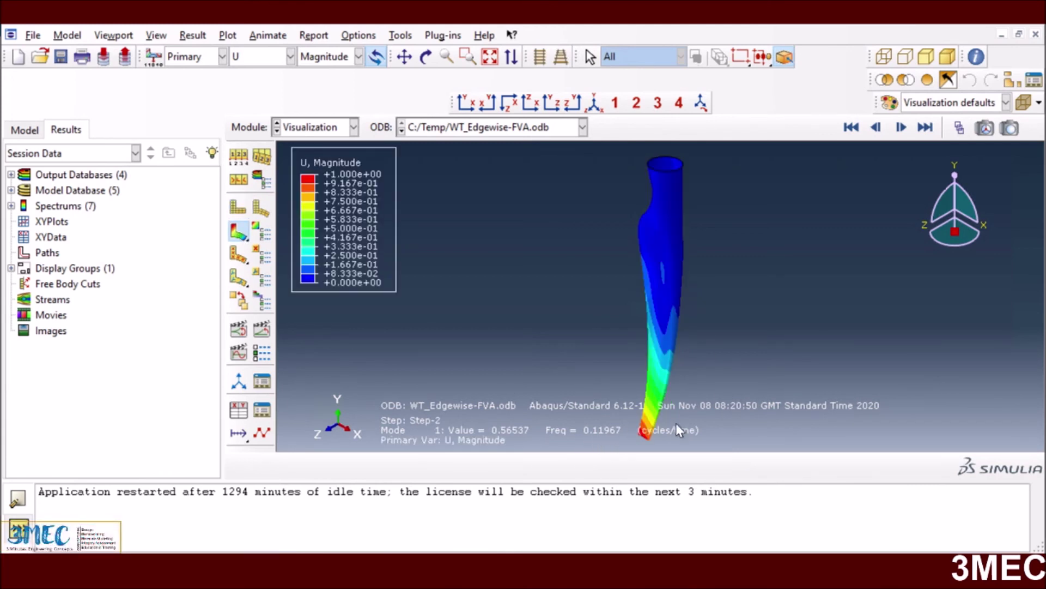
Compare the displacement magnitude contours at the initial and final increments of the static preload Step-1
left_click(851, 127)
left_click(876, 127)
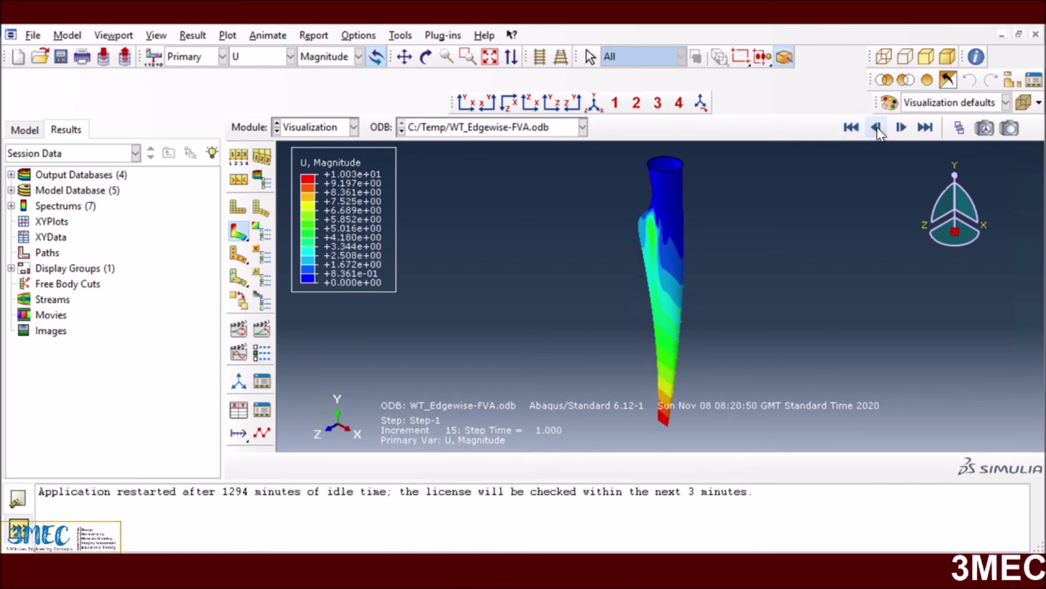
left_click(854, 126)
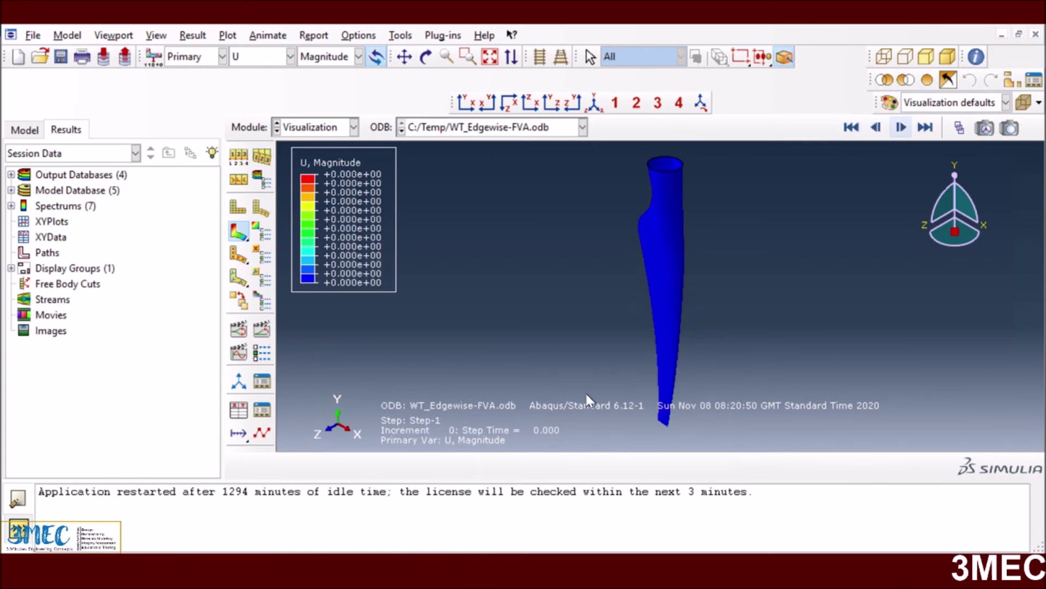
left_click(925, 127)
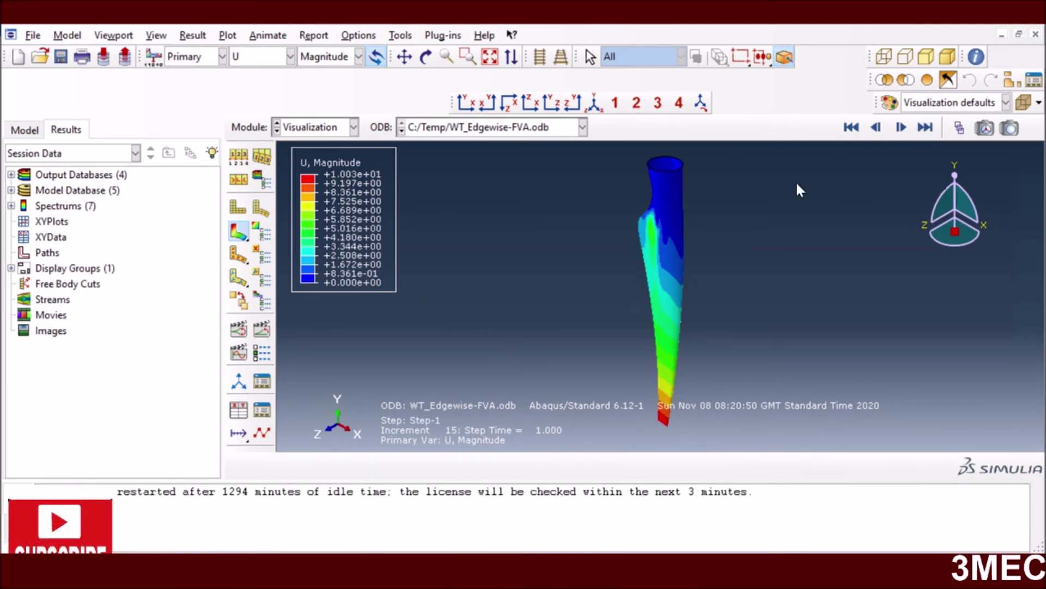
Inspect the von Mises stress (S) contours at the end of Step-1 and switch the plot back to displacement magnitude (U)
left_click(255, 57)
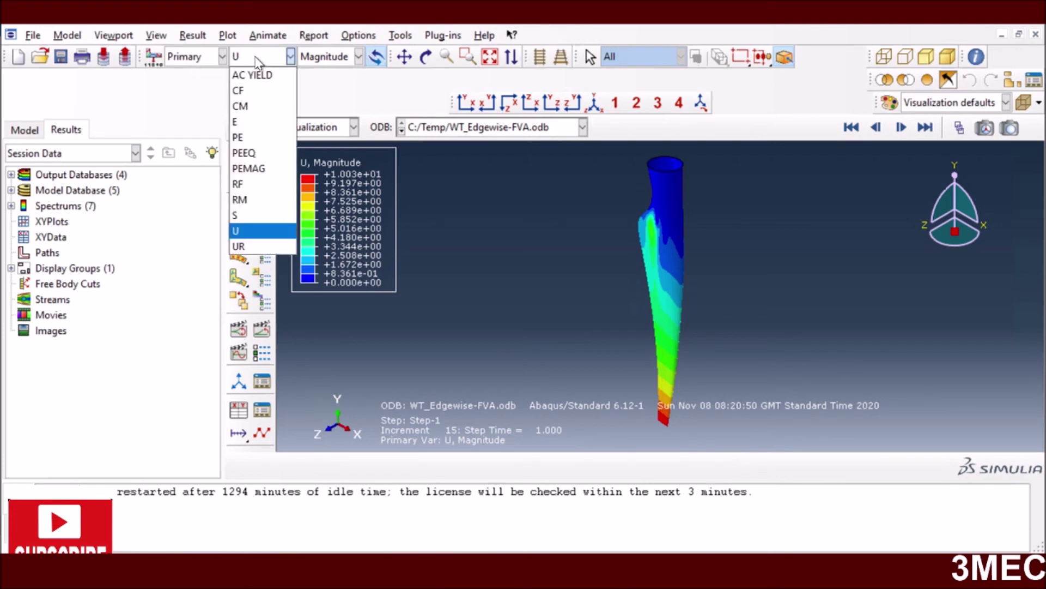
left_click(239, 215)
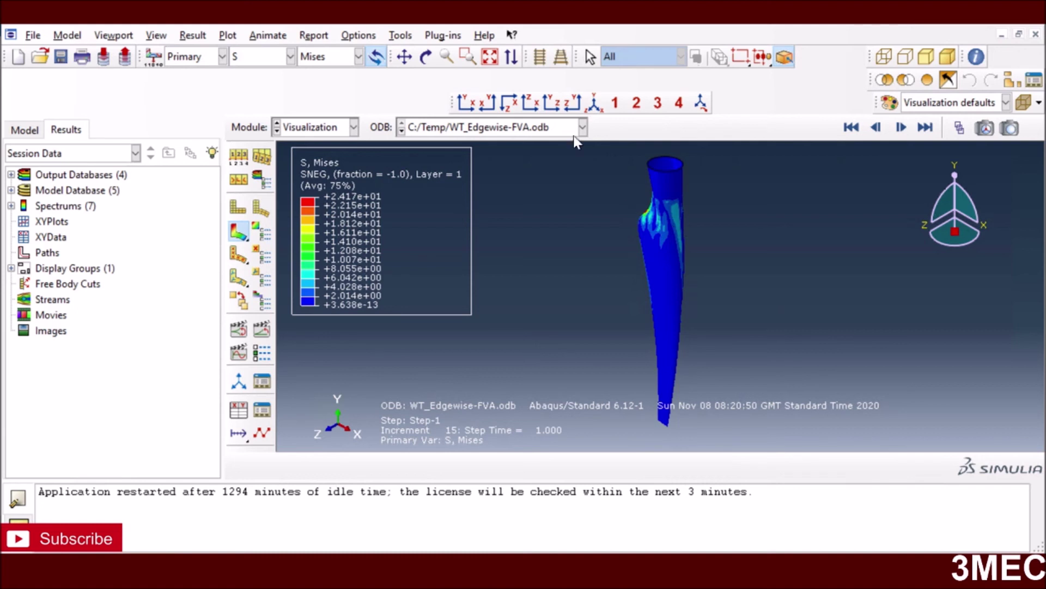
left_click(291, 57)
left_click(275, 228)
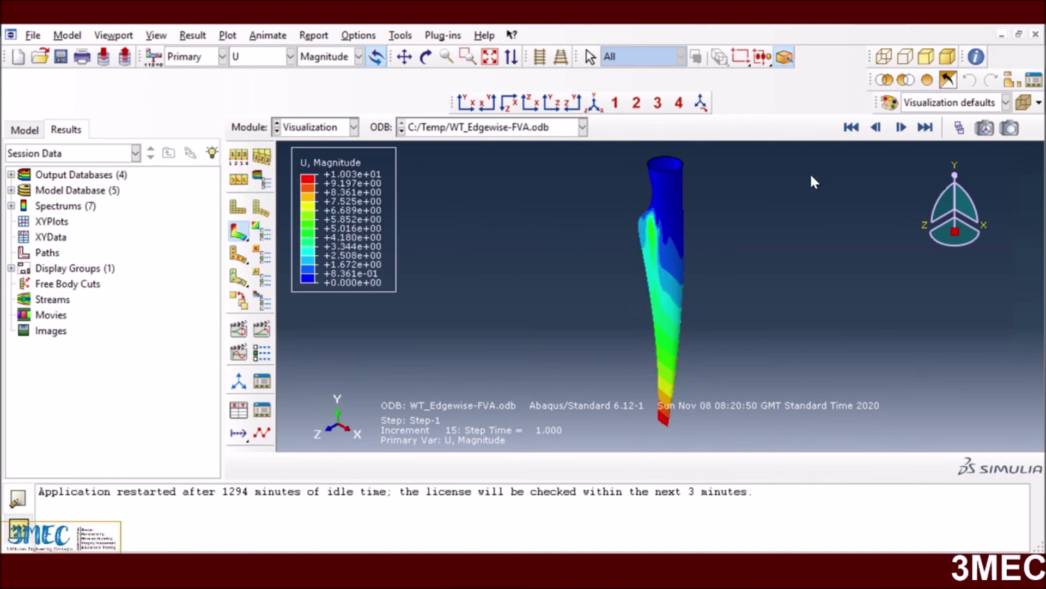
Advance the WT_Edgewise-FVA results from the end of Step-1 through the Step-2 base state to mode 1
left_click(902, 128)
left_click(902, 129)
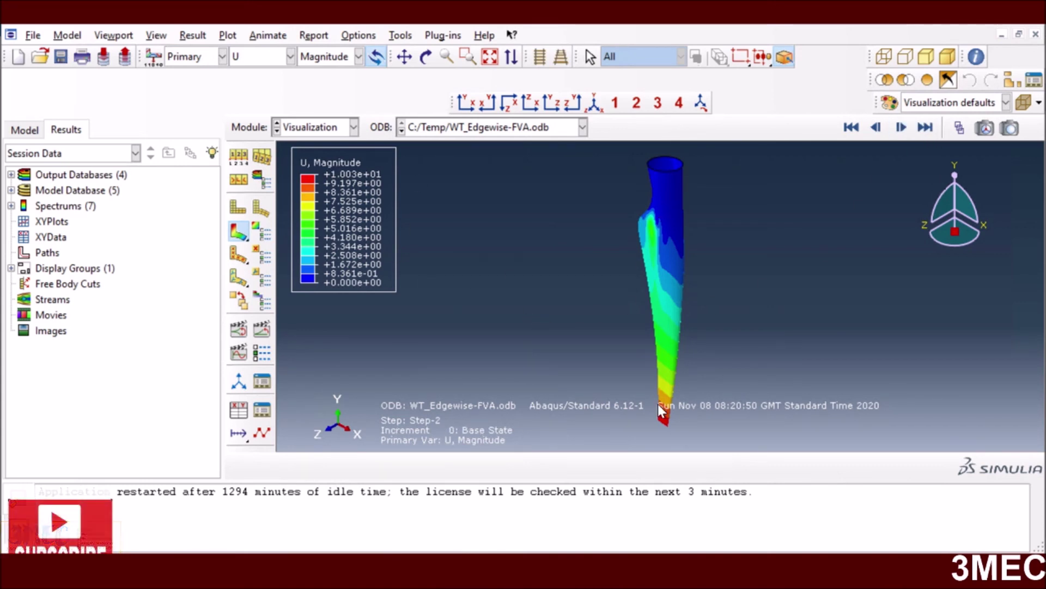
left_click(901, 127)
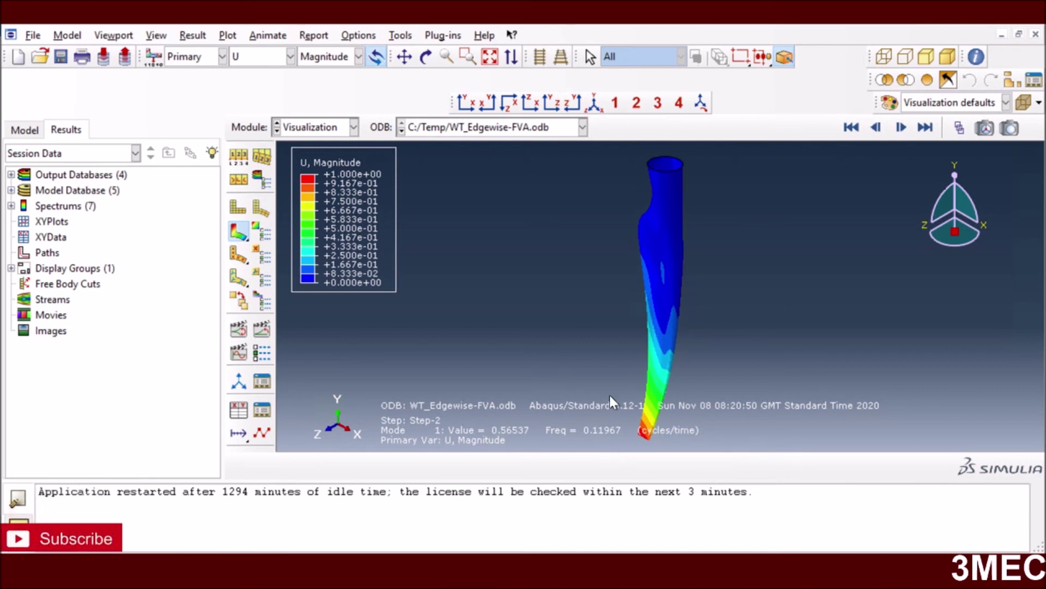
Switch to the WT_FVA.odb results and plot the Step-2 mode 1 displacement magnitude contours on the deformed blade for comparison
left_click(477, 129)
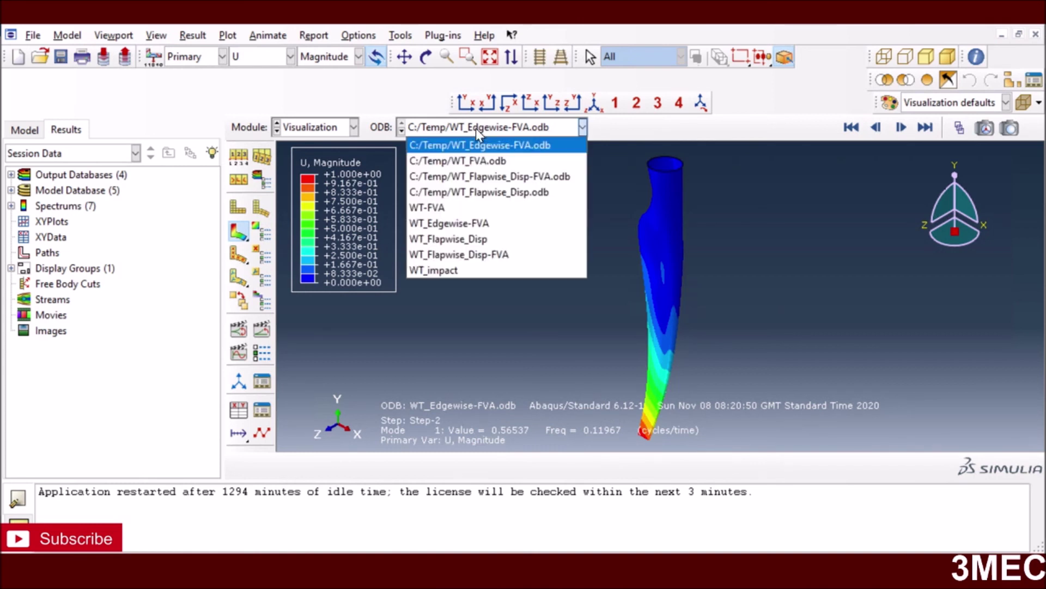
left_click(478, 162)
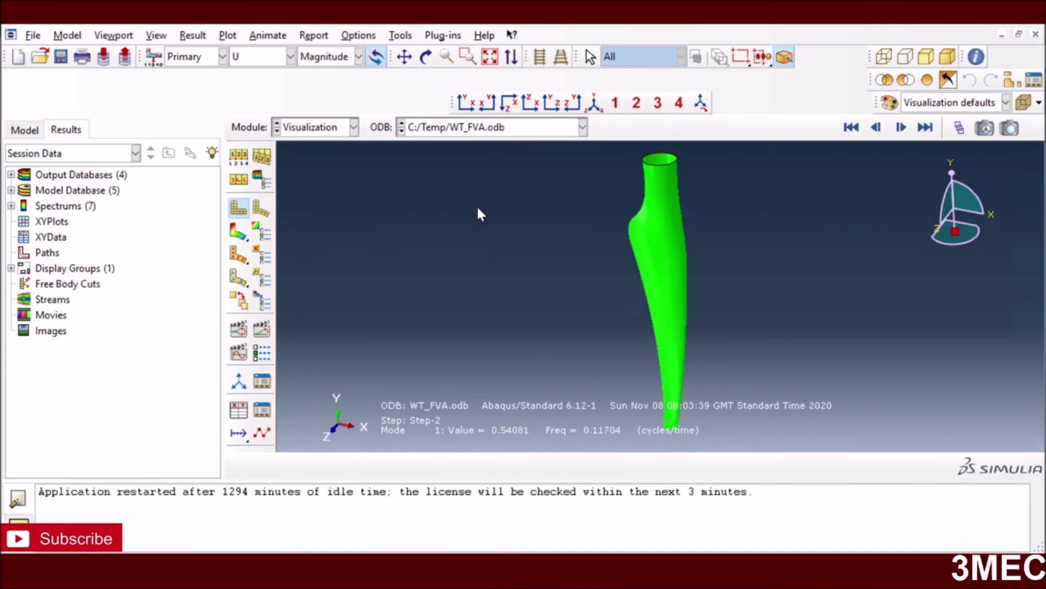
left_click(239, 232)
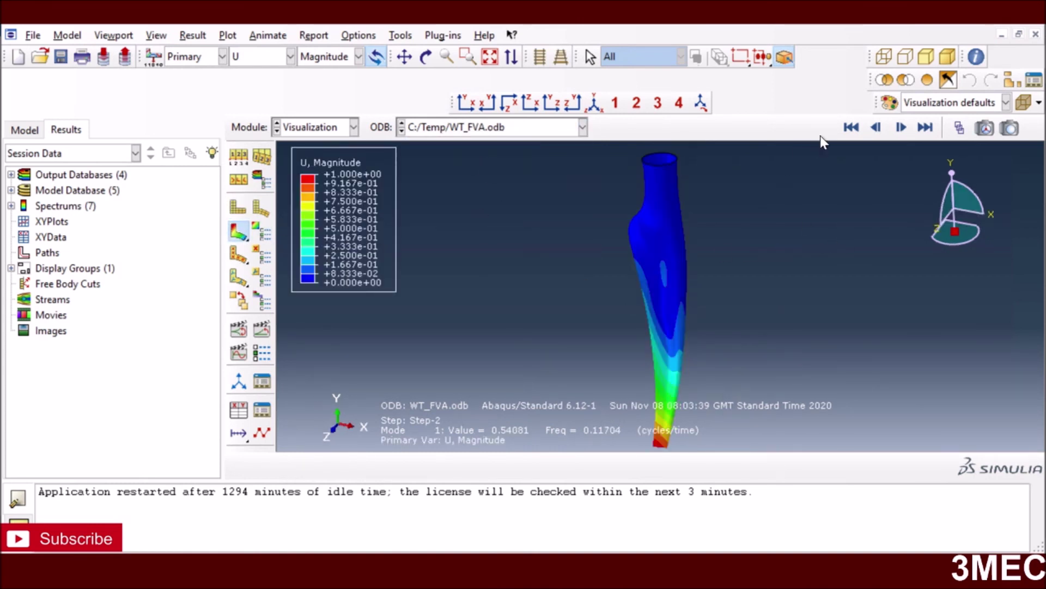
left_click(852, 127)
left_click(901, 127)
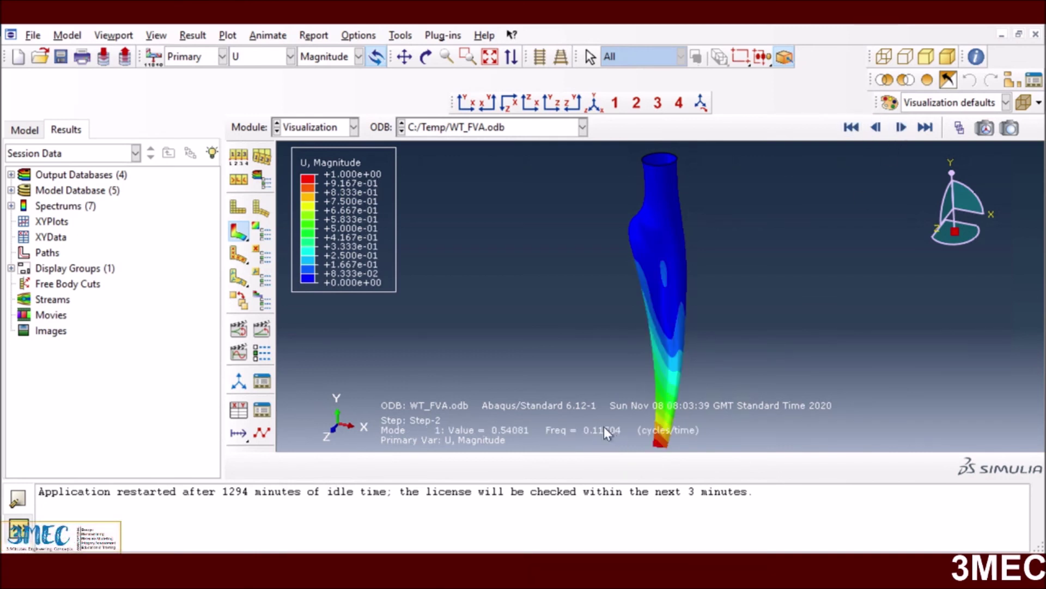
Return to WT_Edgewise-FVA.odb, plot its deformed displacement contours and review the Step-2 mode shapes from mode 1 through mode 5
left_click(450, 130)
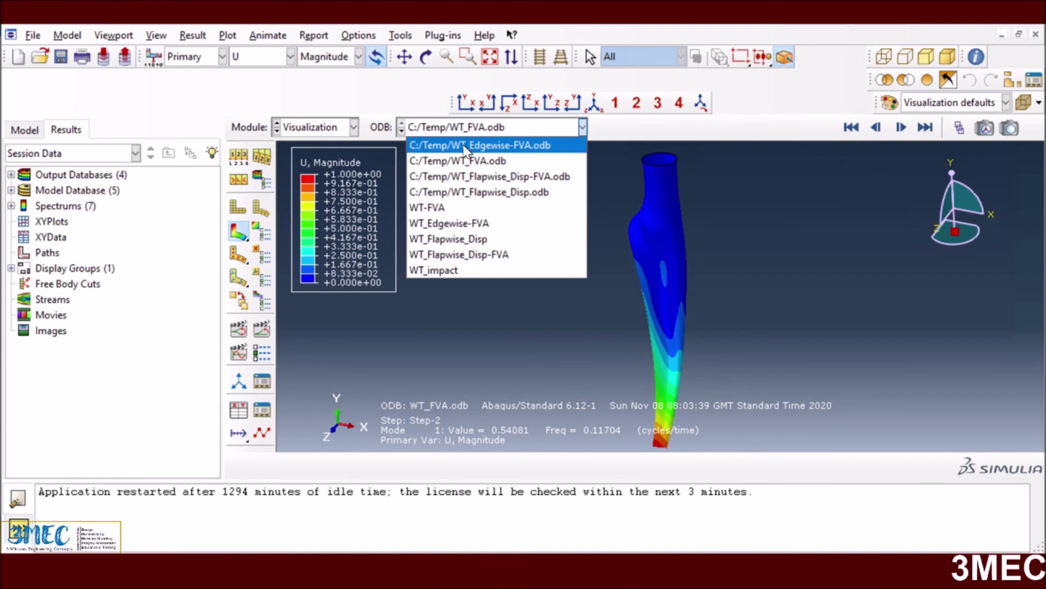
left_click(466, 145)
left_click(238, 234)
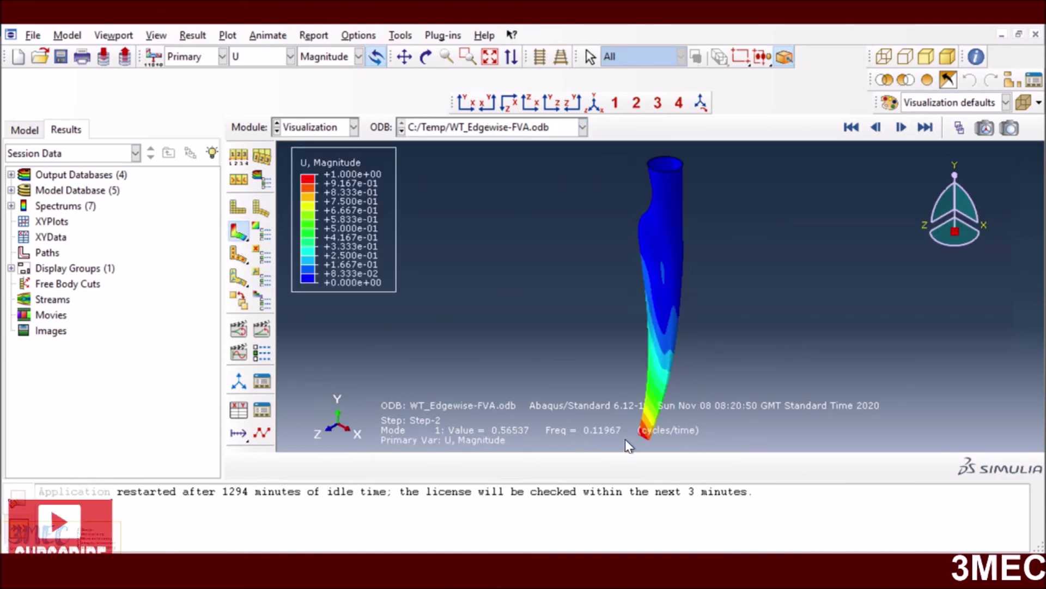
left_click(900, 128)
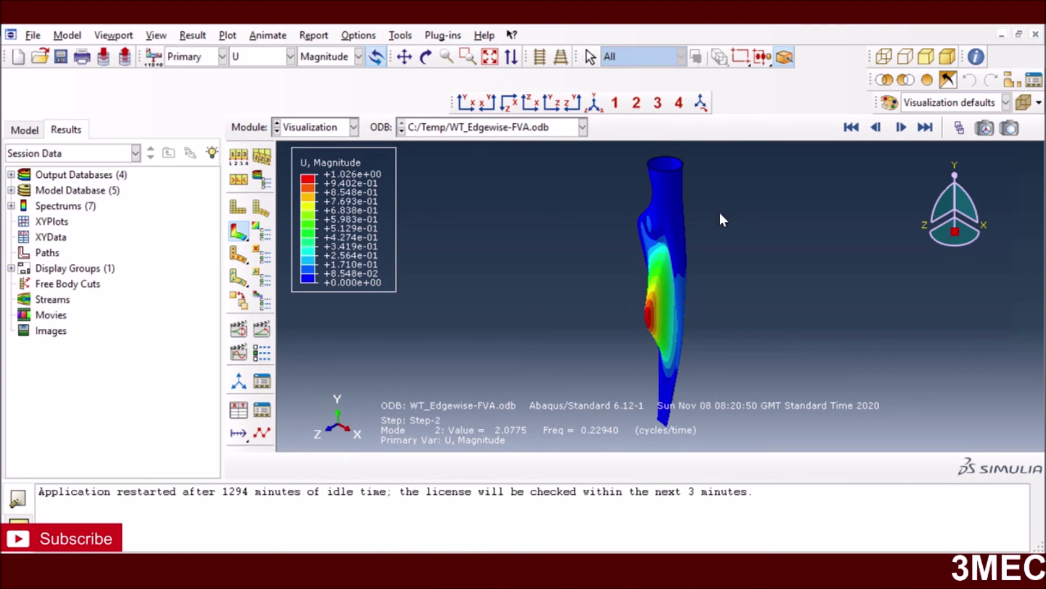
left_click(902, 128)
left_click(902, 128)
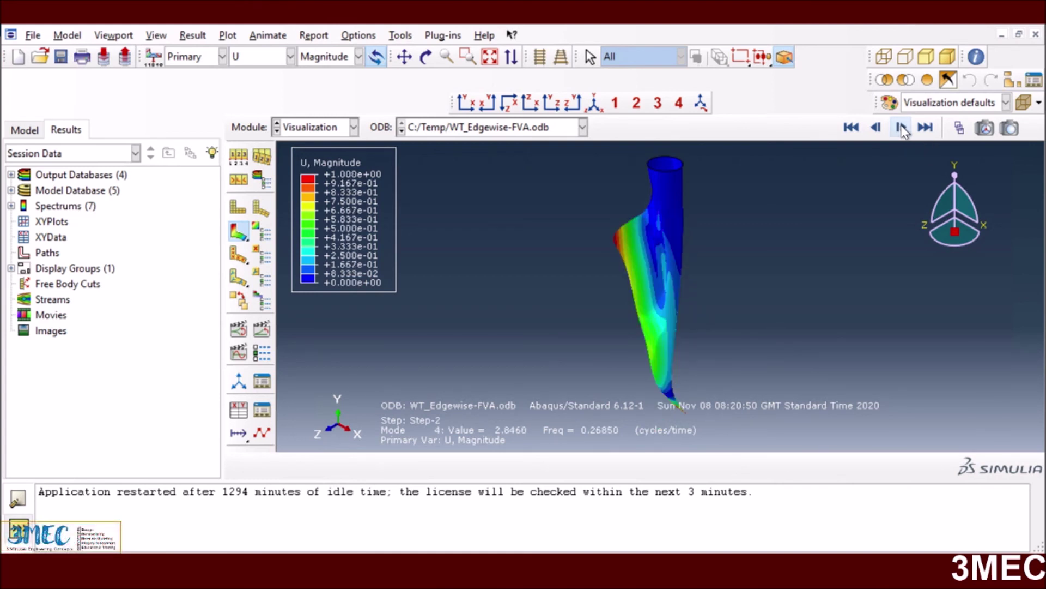
left_click(902, 128)
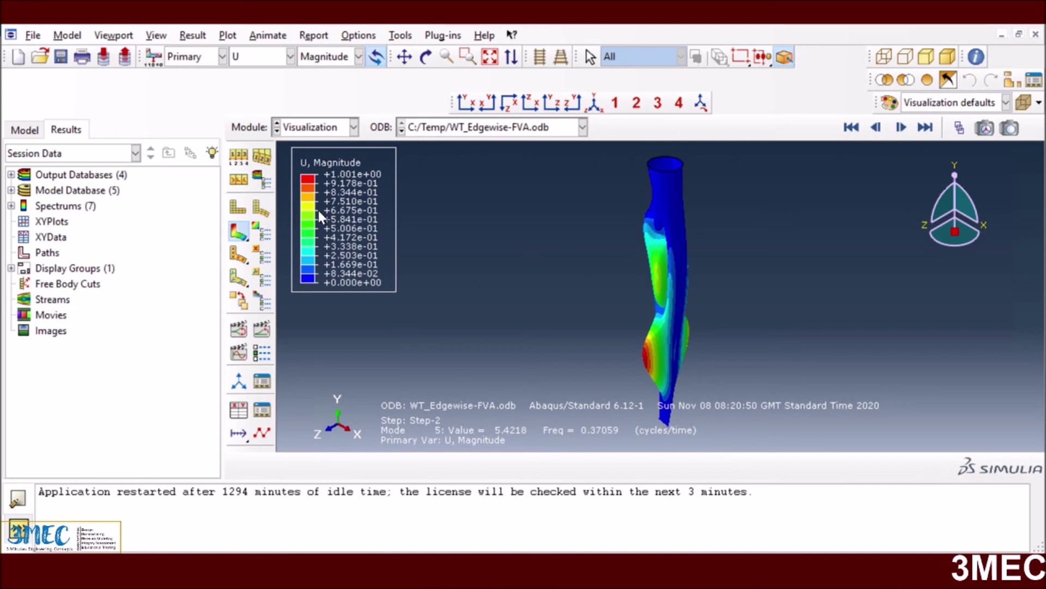
Create a second viewport and tile both viewports vertically for a side-by-side comparison
left_click(112, 36)
left_click(119, 51)
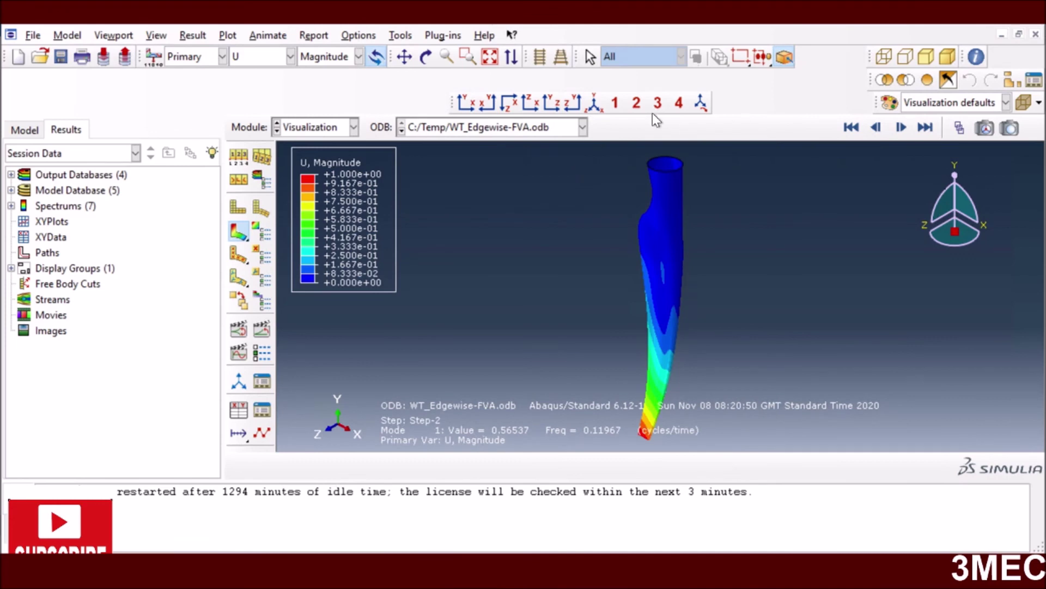
left_click(114, 35)
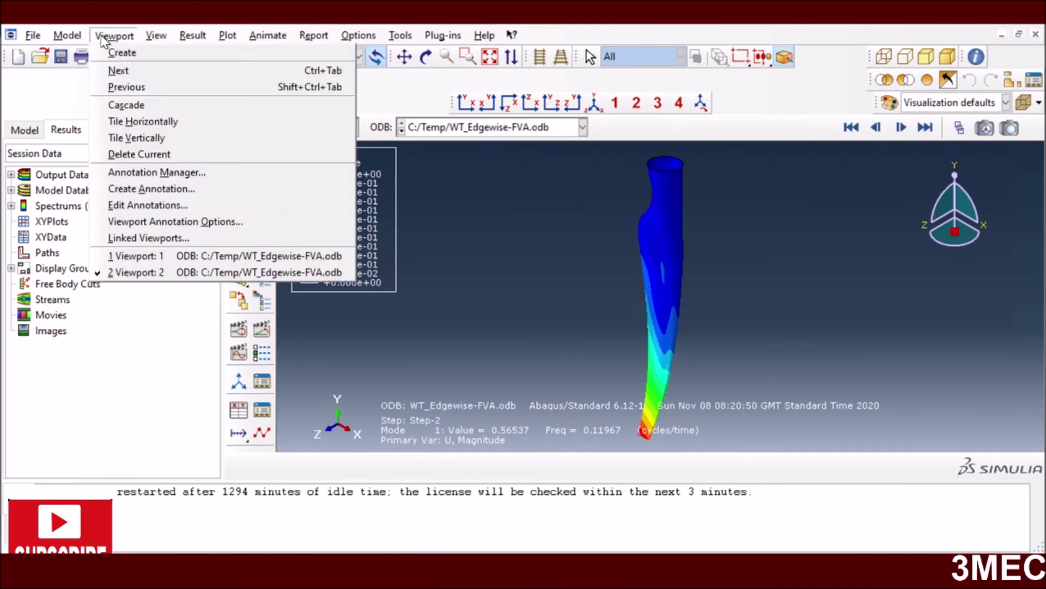
left_click(151, 137)
Display WT_FVA.odb in Viewport 1 with displacement magnitude contours on the deformed blade, sized to fit beside the edgewise result
left_click(525, 152)
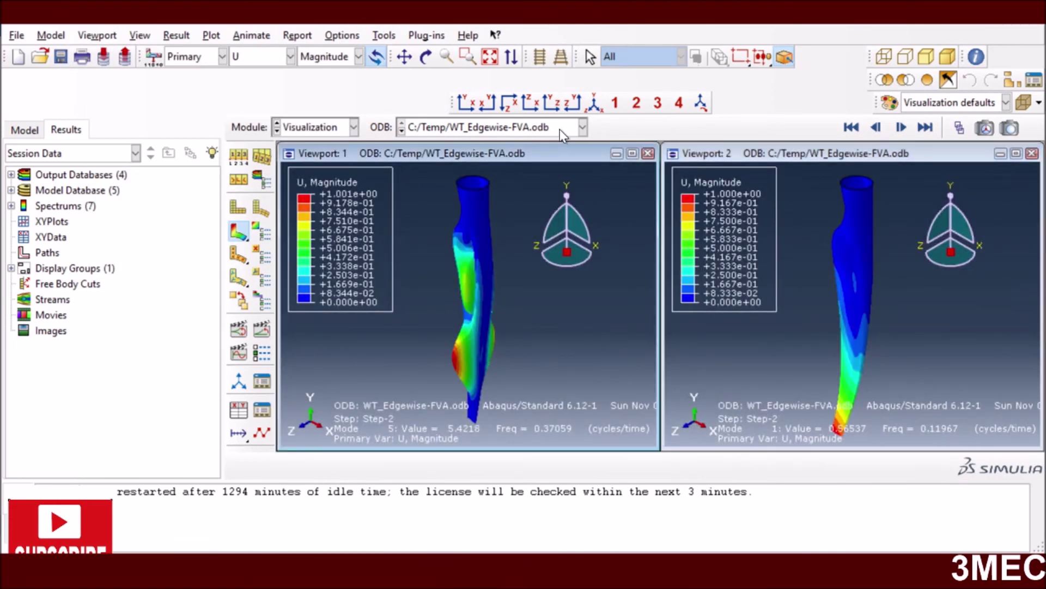
left_click(581, 127)
left_click(531, 160)
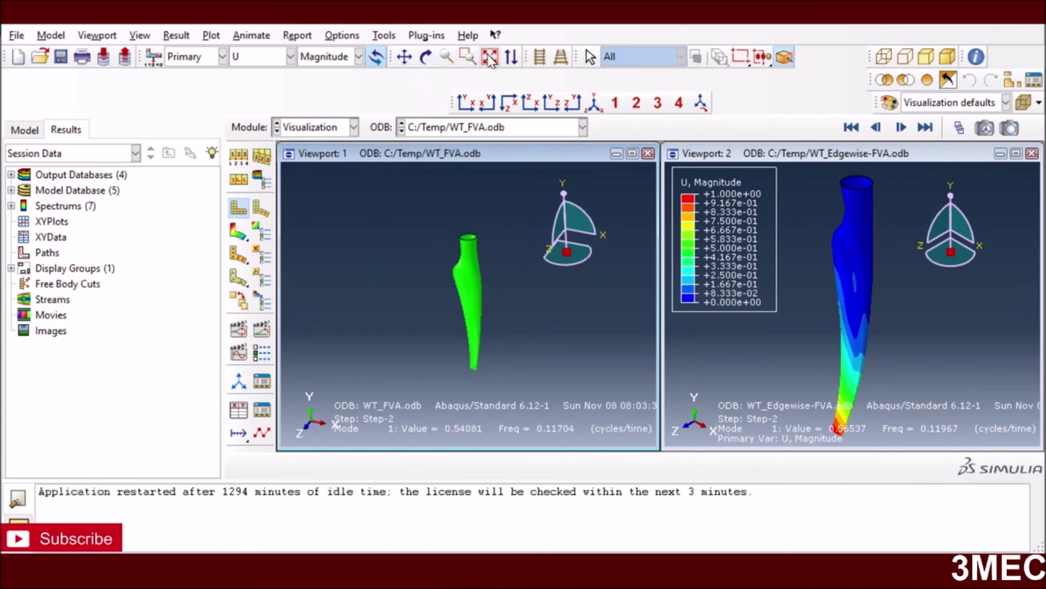
scroll(444, 210, "down", 4)
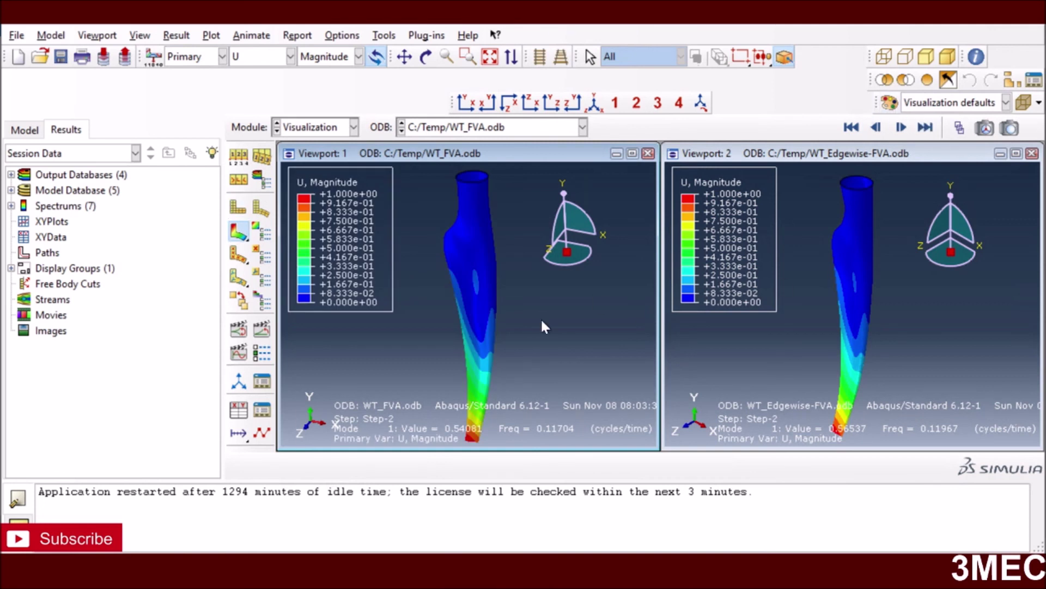
scroll(545, 326, "up", 1)
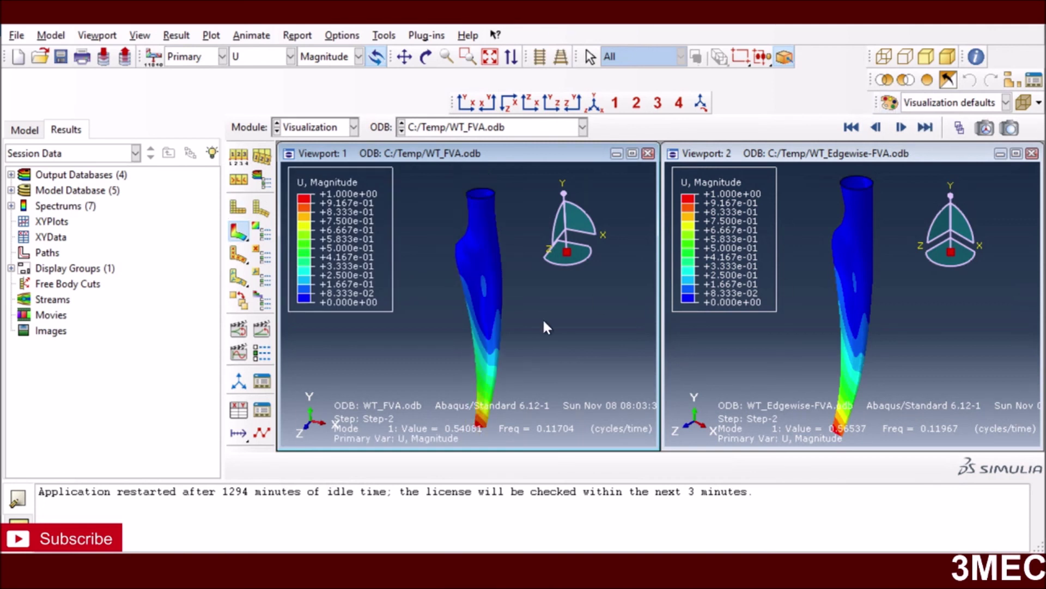
Reset both viewports to the Step-2 base state and advance each to mode 1 to compare the WT_FVA and WT_Edgewise-FVA frequencies
left_click(852, 127)
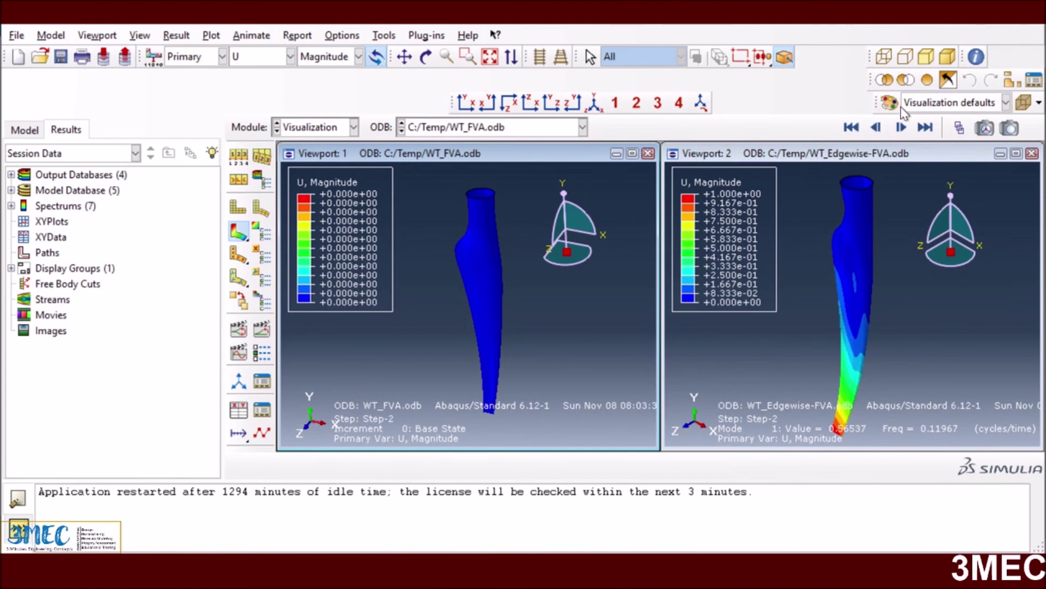
left_click(886, 158)
left_click(851, 127)
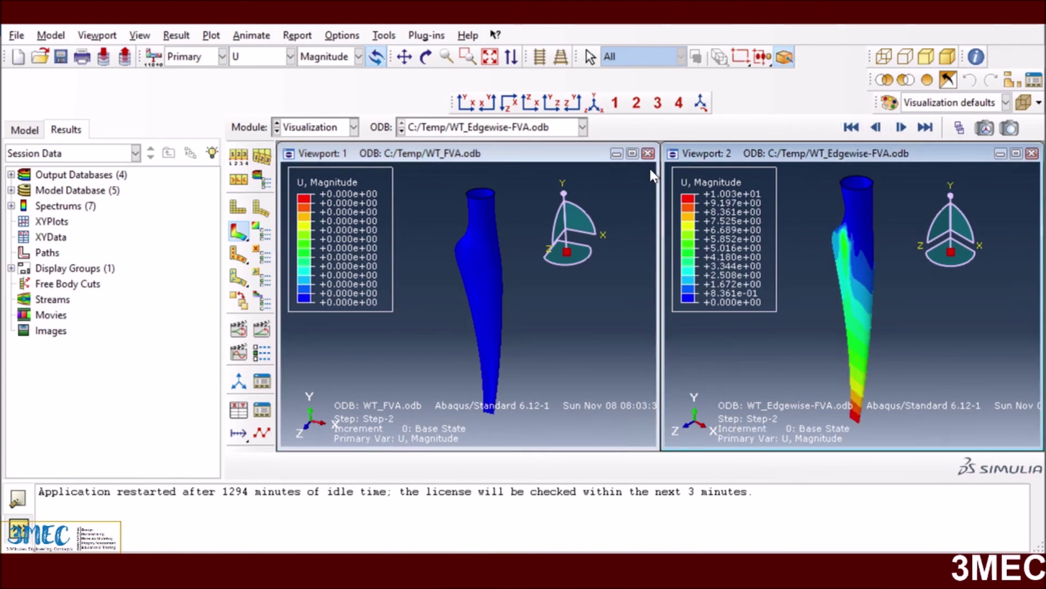
left_click(514, 160)
left_click(898, 127)
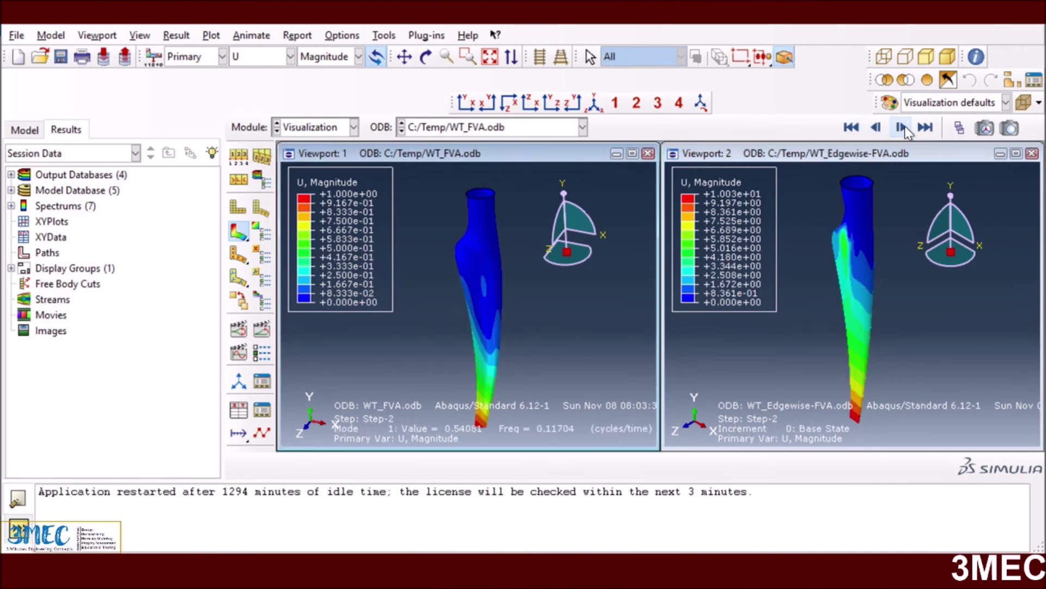
left_click(893, 165)
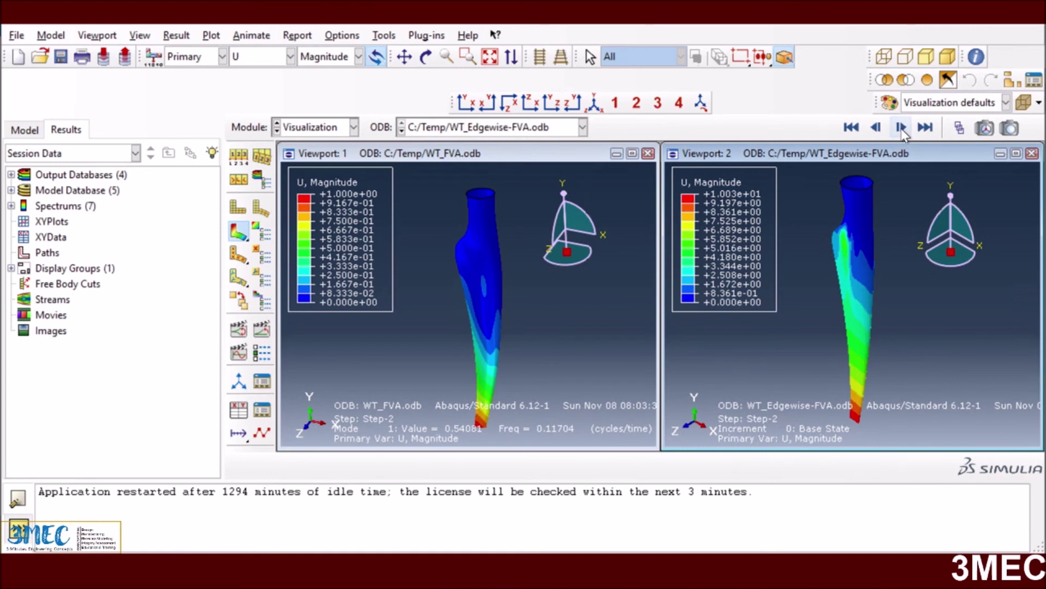
left_click(901, 128)
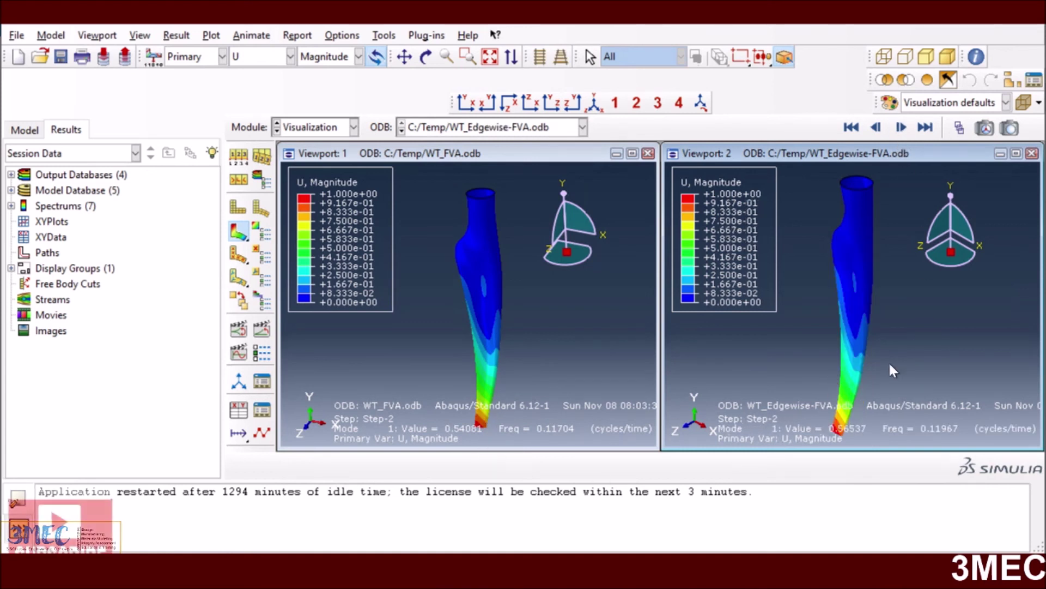